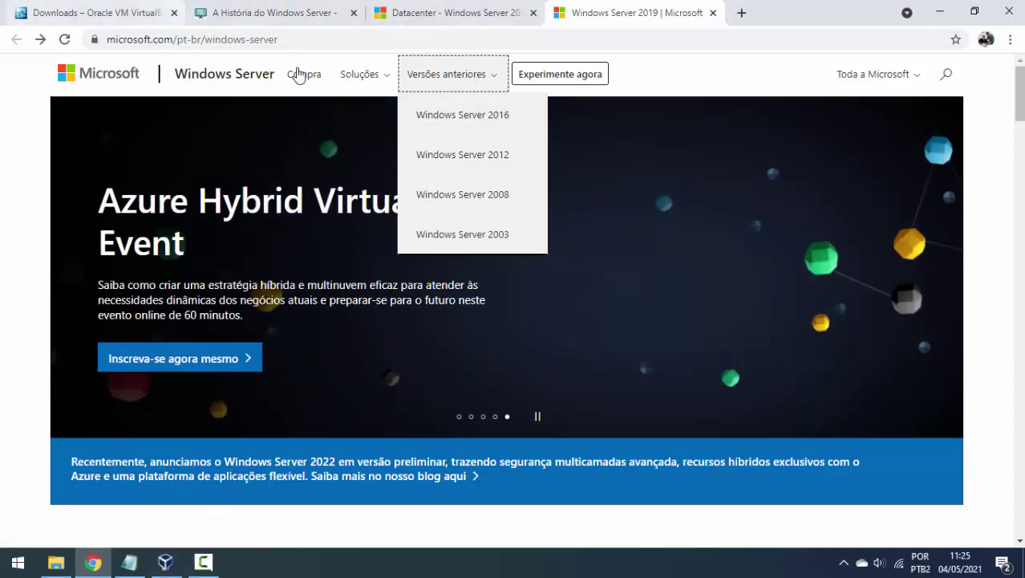
Switch to the 'Downloads – Oracle VM VirtualBox' Chrome tab and bring up VirtualBox Manager.
click(579, 567)
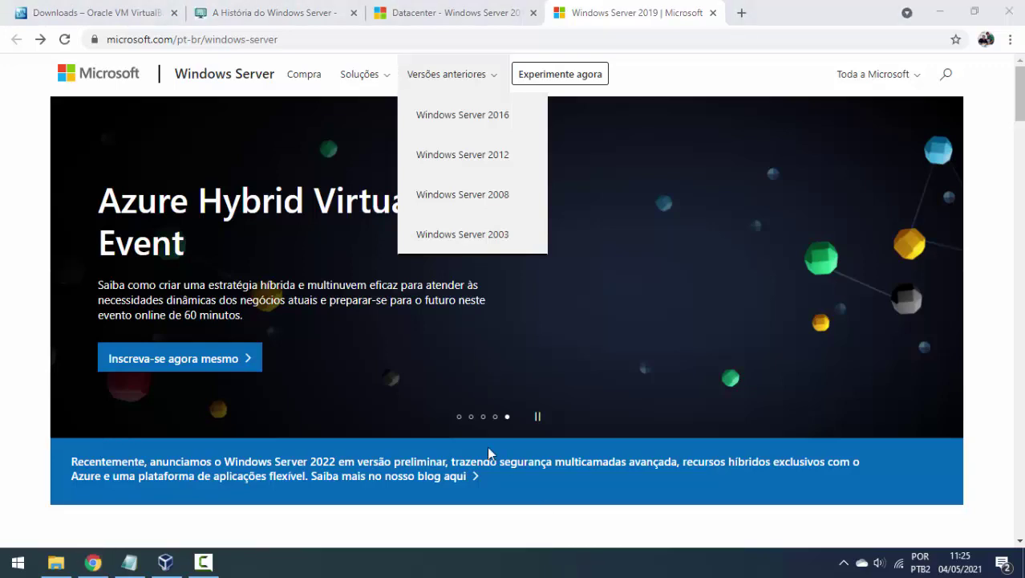
click(110, 10)
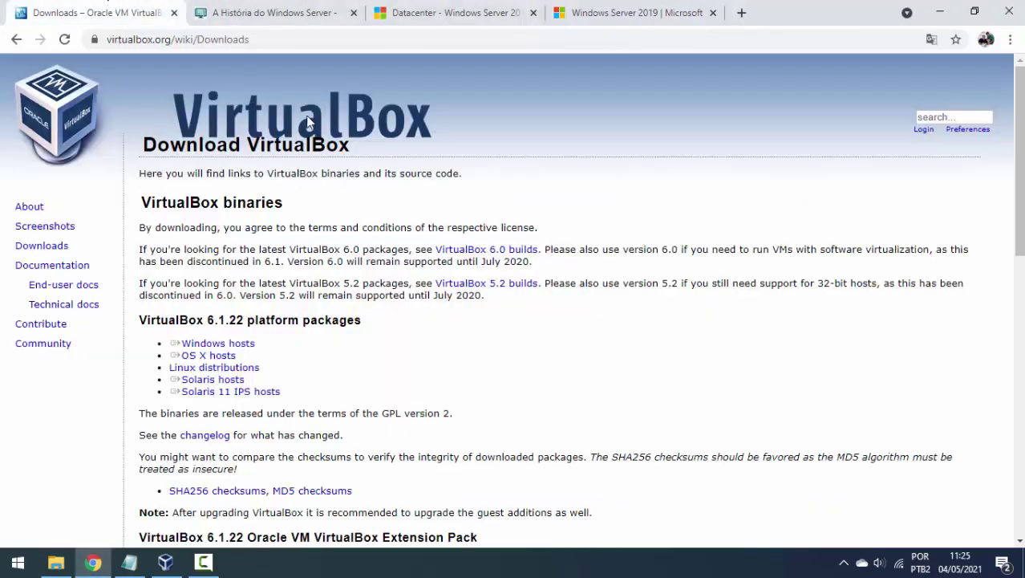
drag(268, 491, 167, 491)
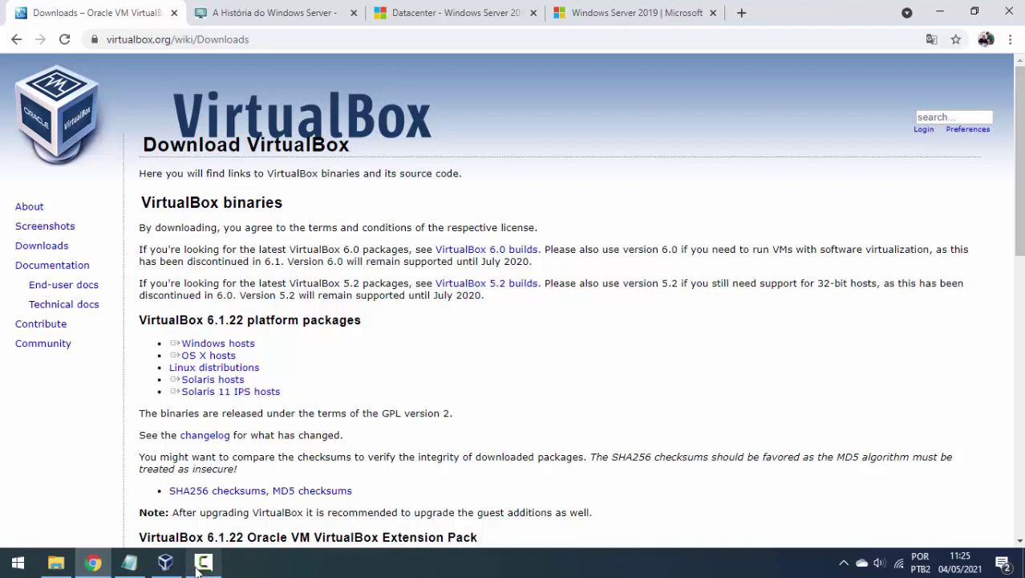
click(166, 562)
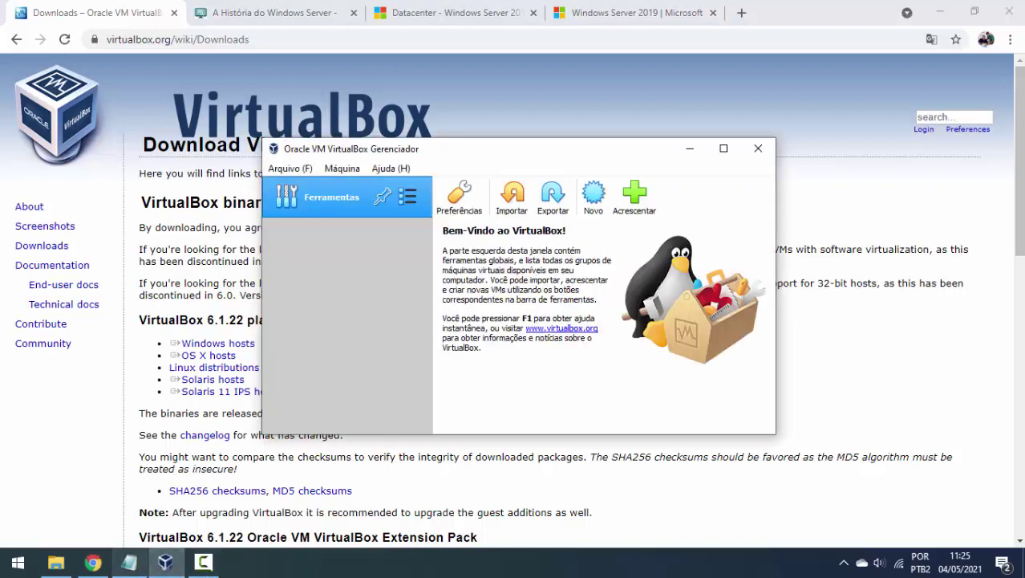
Start the New virtual machine wizard from VirtualBox Manager's Machine menu.
mouse_move(129, 562)
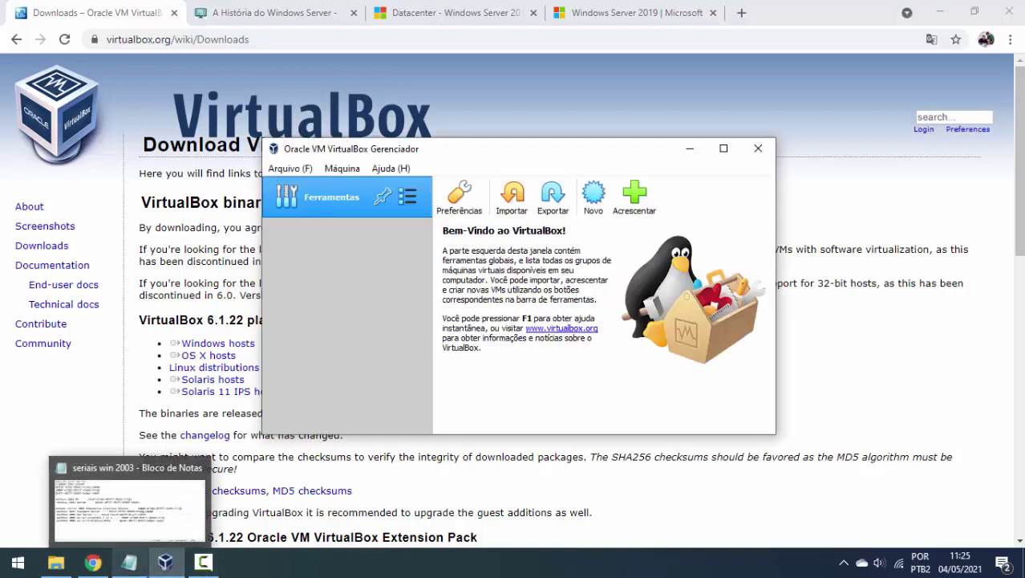
click(340, 168)
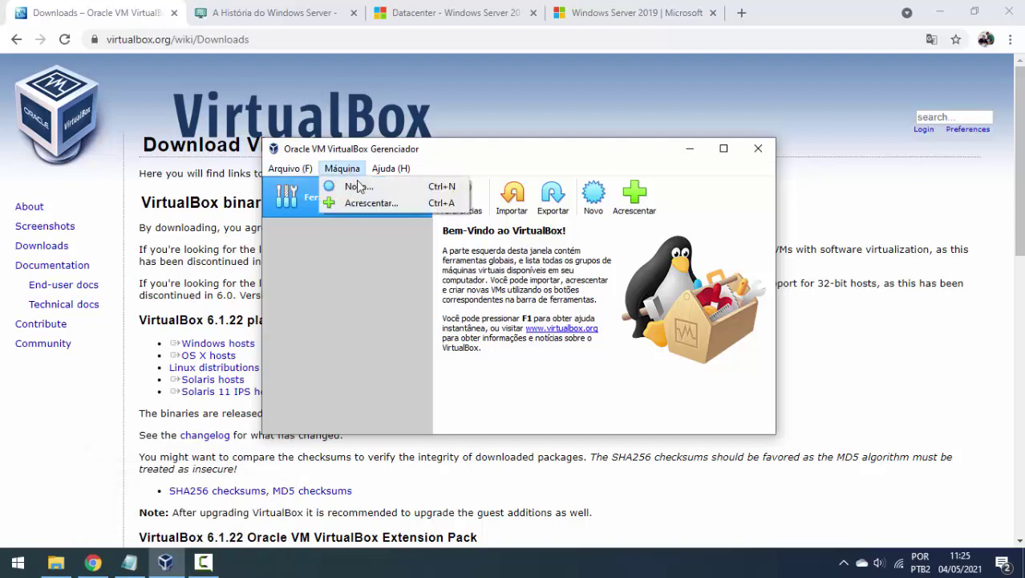
click(359, 187)
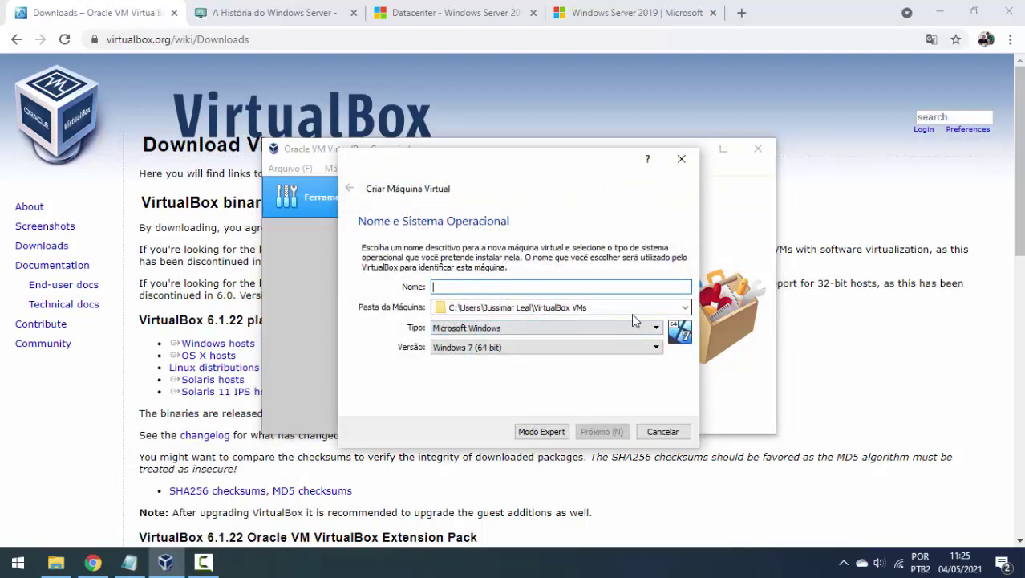
Set the machine folder to a newly created 'vms' folder on drive Dados (D:).
click(684, 312)
click(684, 313)
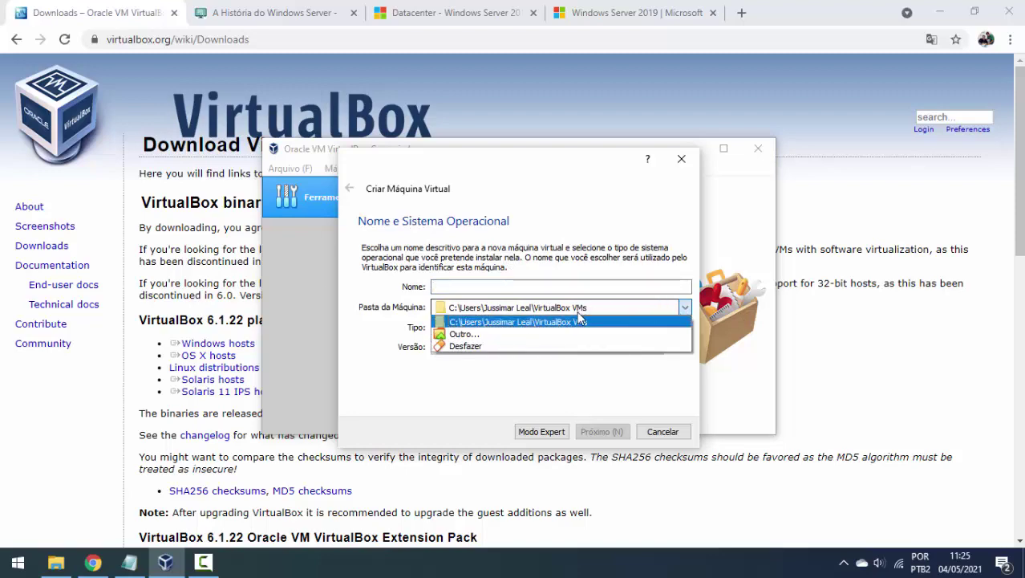
click(511, 336)
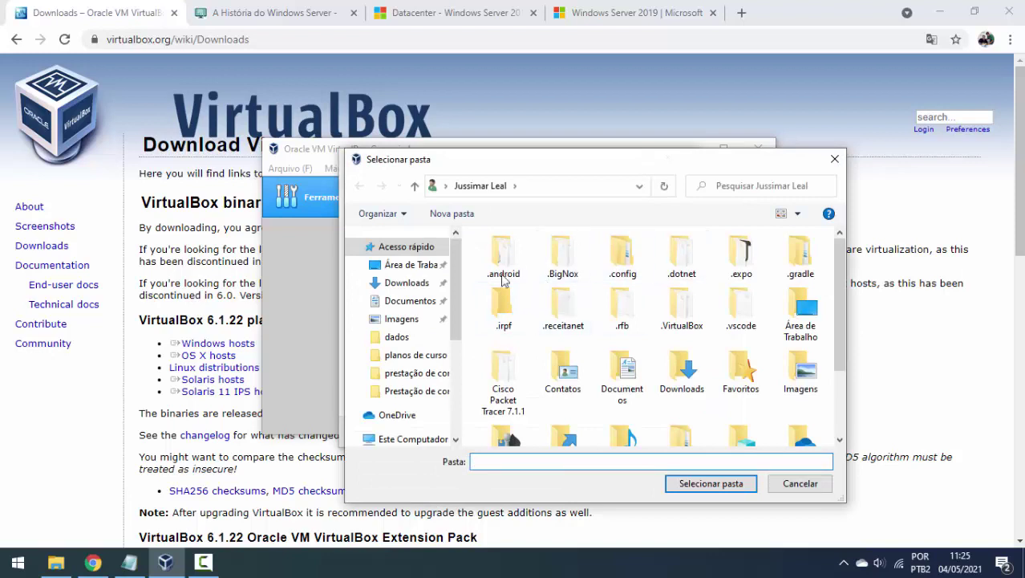
scroll(455, 286, down, 4)
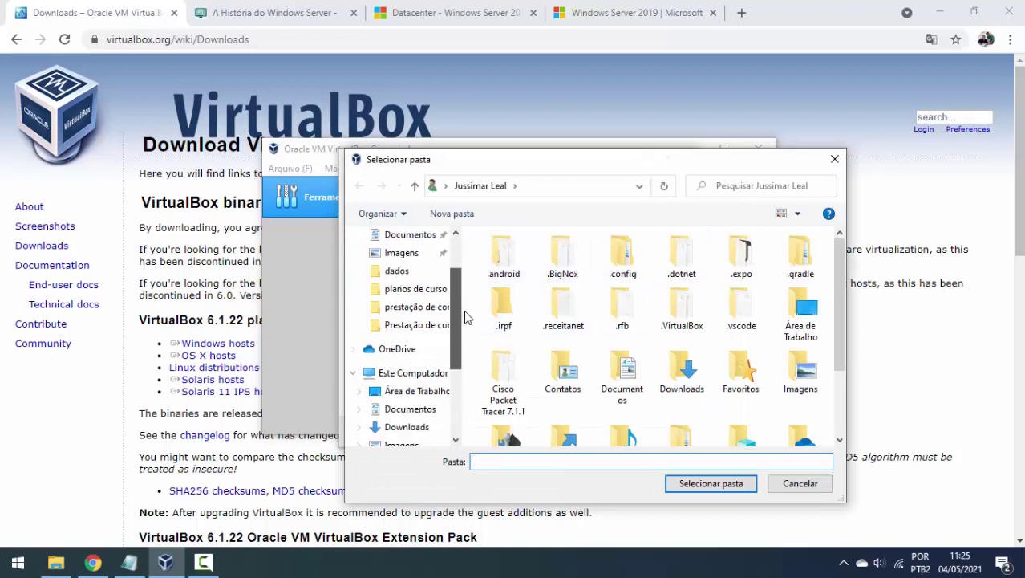
click(405, 403)
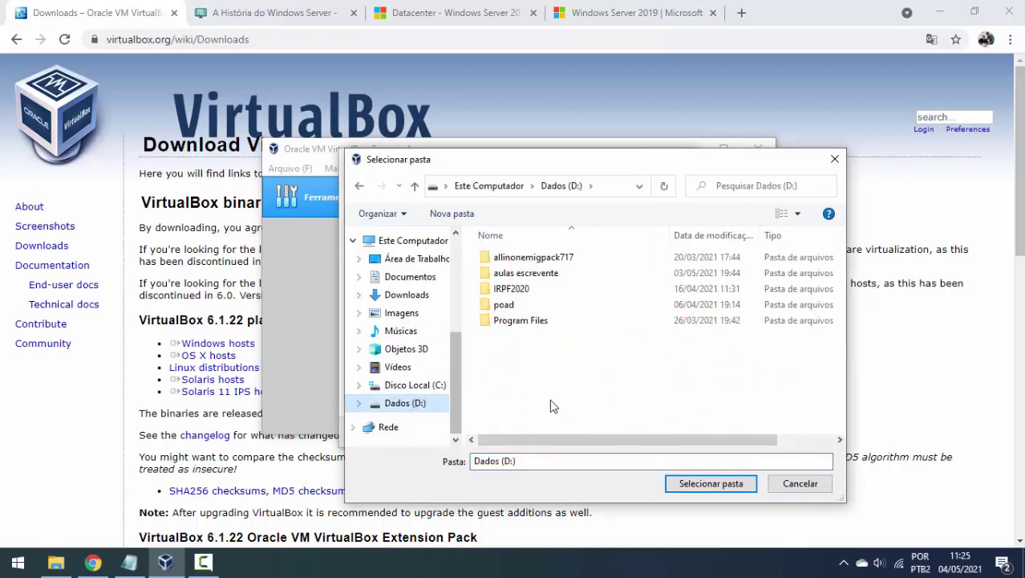
click(453, 211)
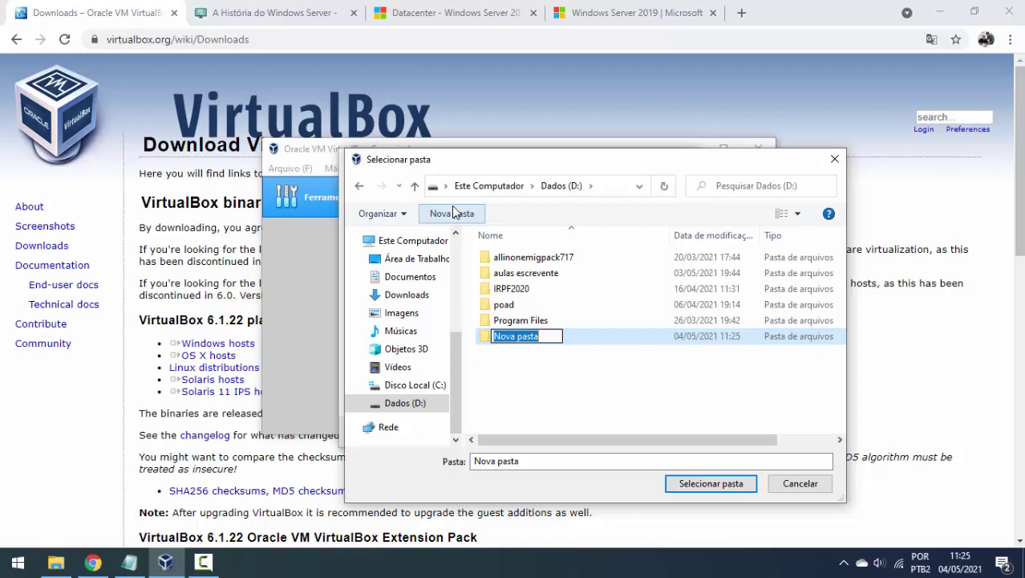
text(vms)
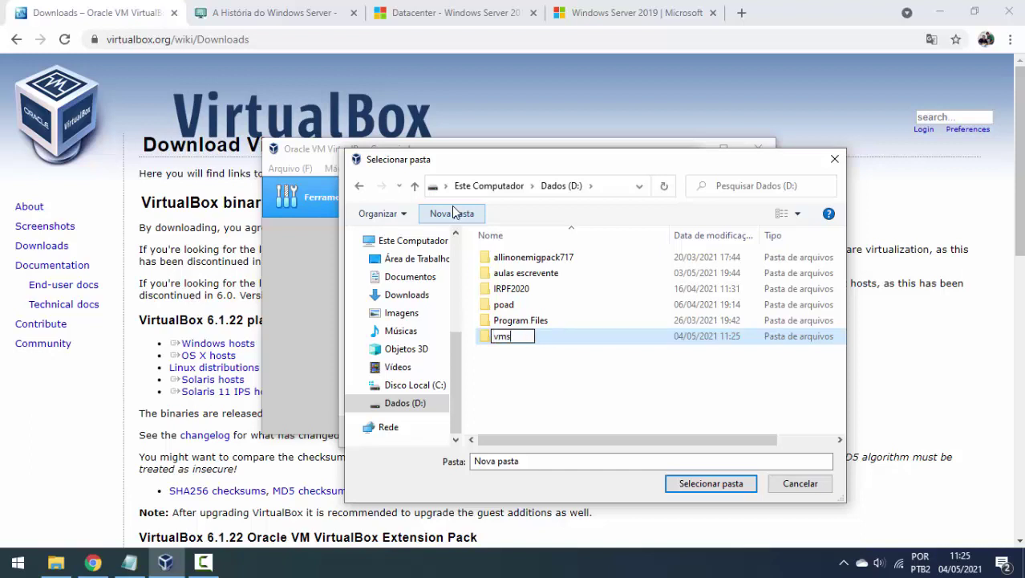
click(694, 486)
click(694, 486)
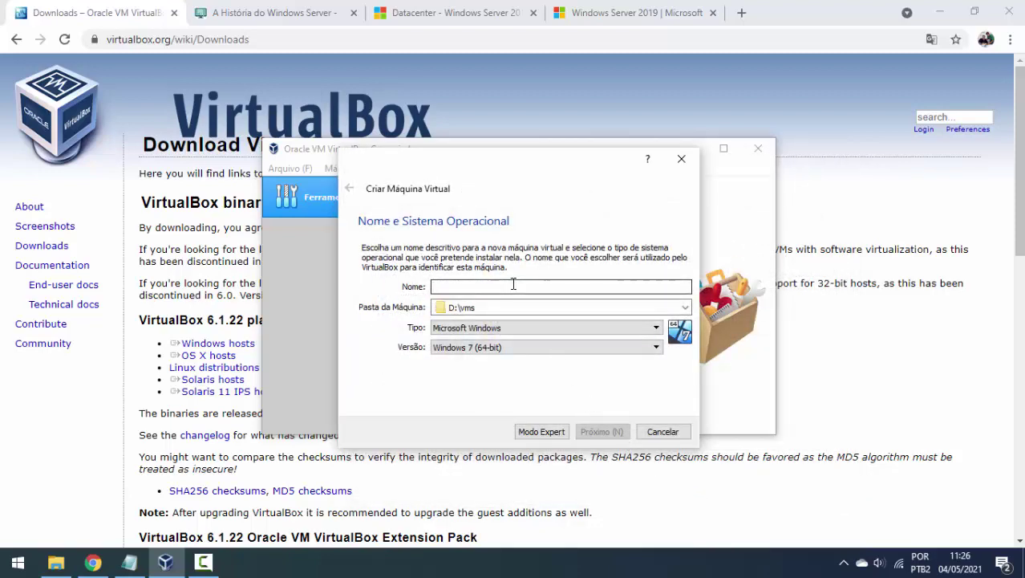
Name the machine Servidor Windows 2003 with version Windows 2003 (32-bit) and continue to memory.
text(Servid)
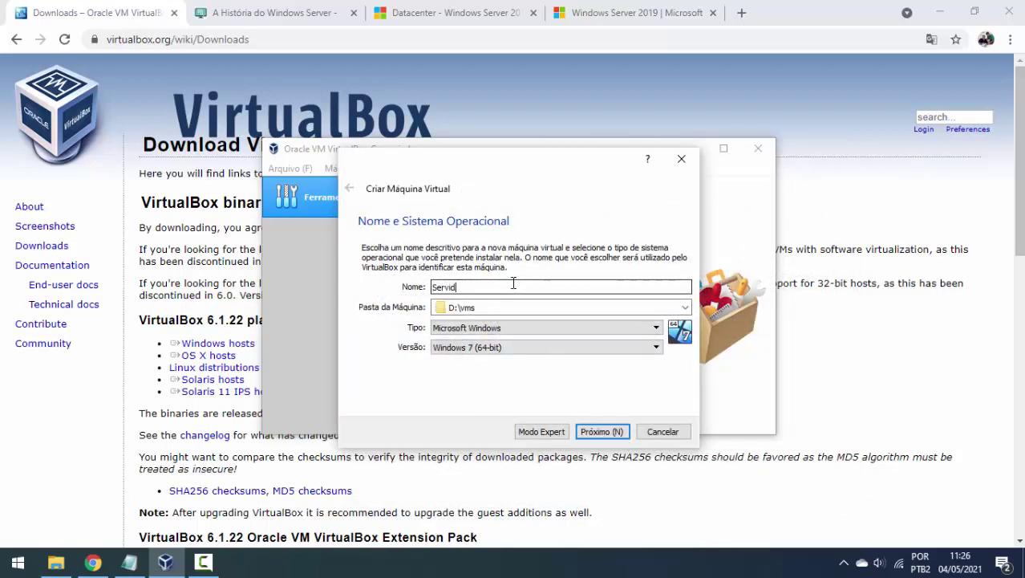
text(oer )
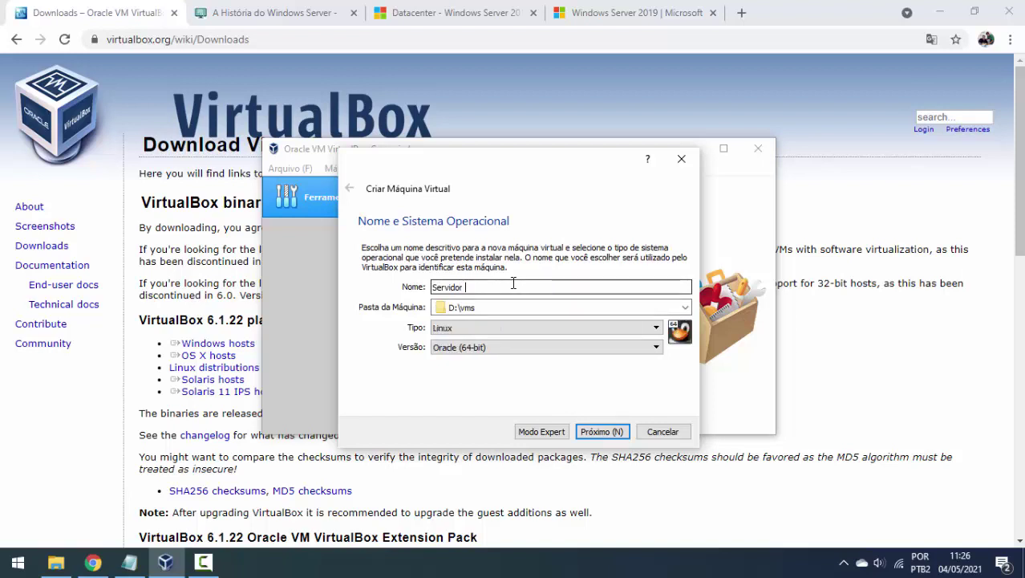
text(Windo)
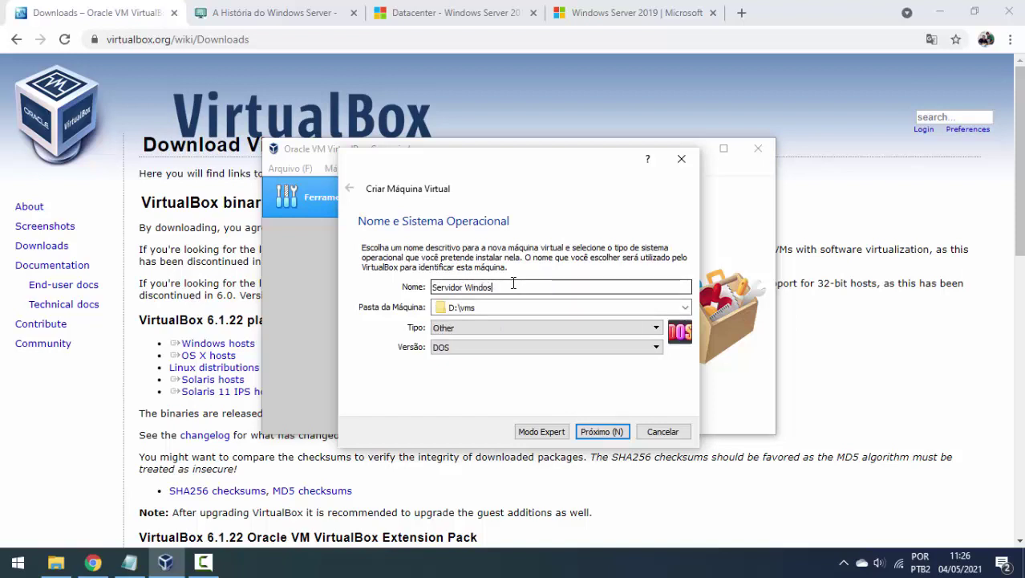
text(ws)
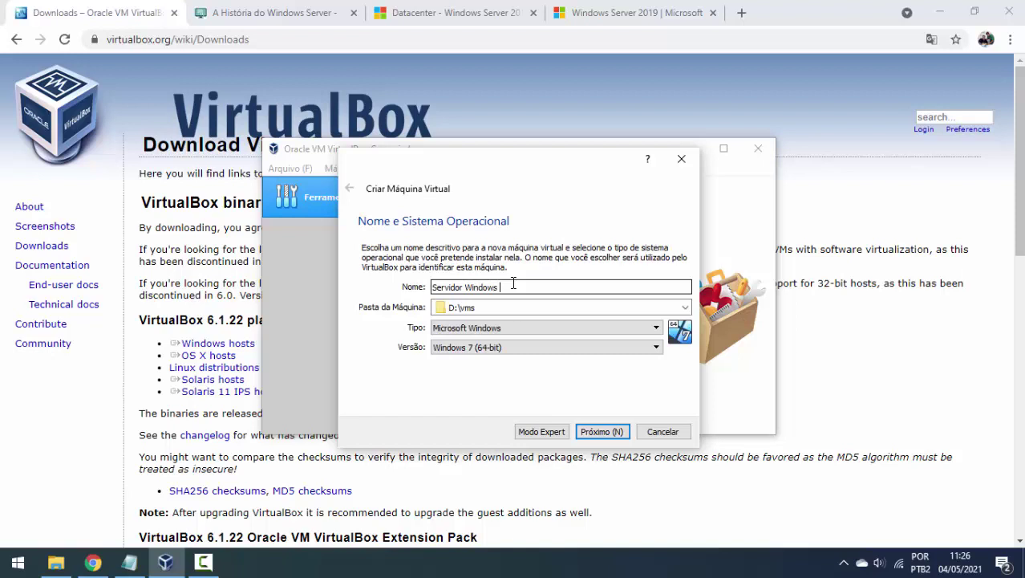
text( 2003)
click(533, 351)
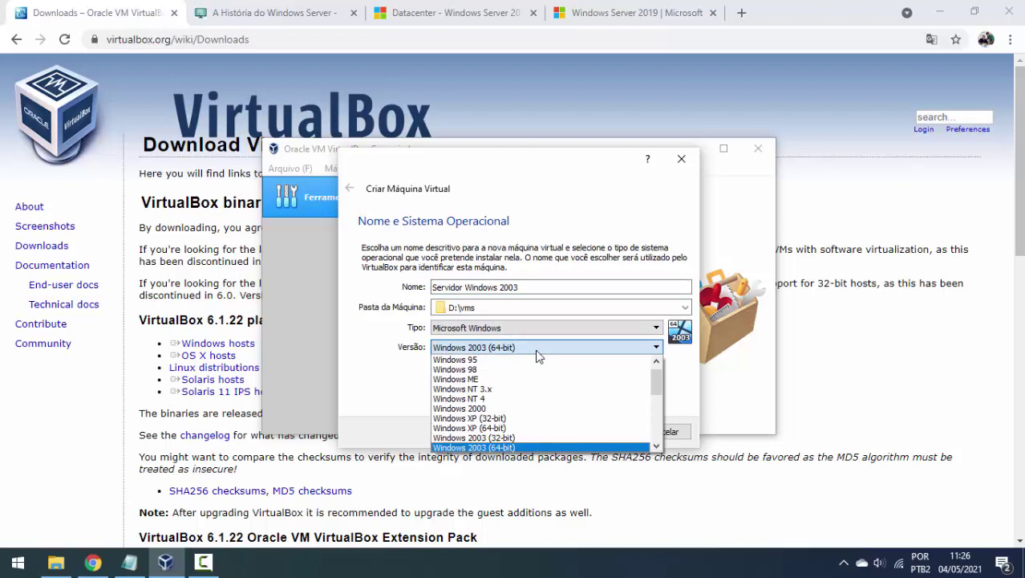
click(512, 438)
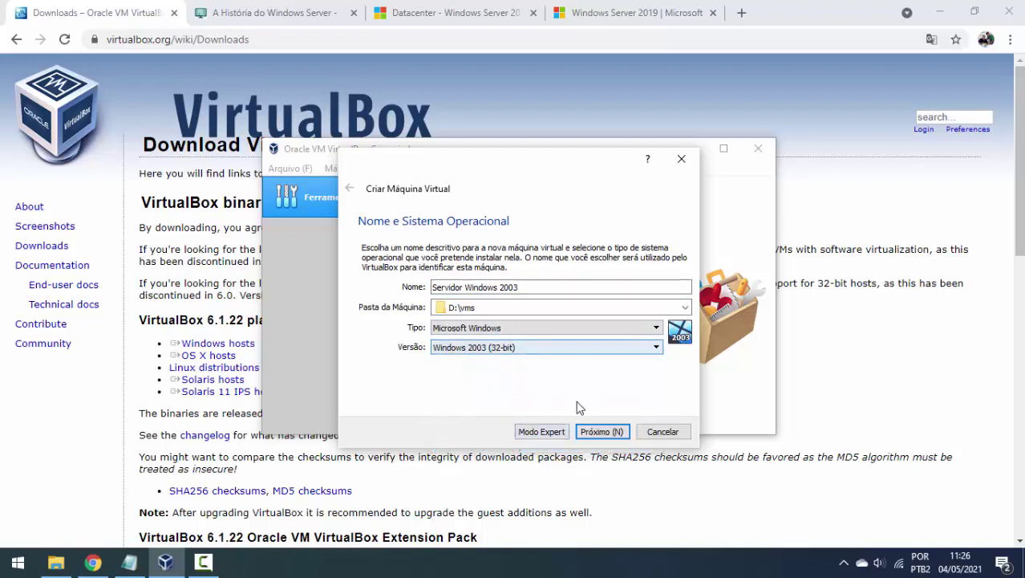
click(599, 435)
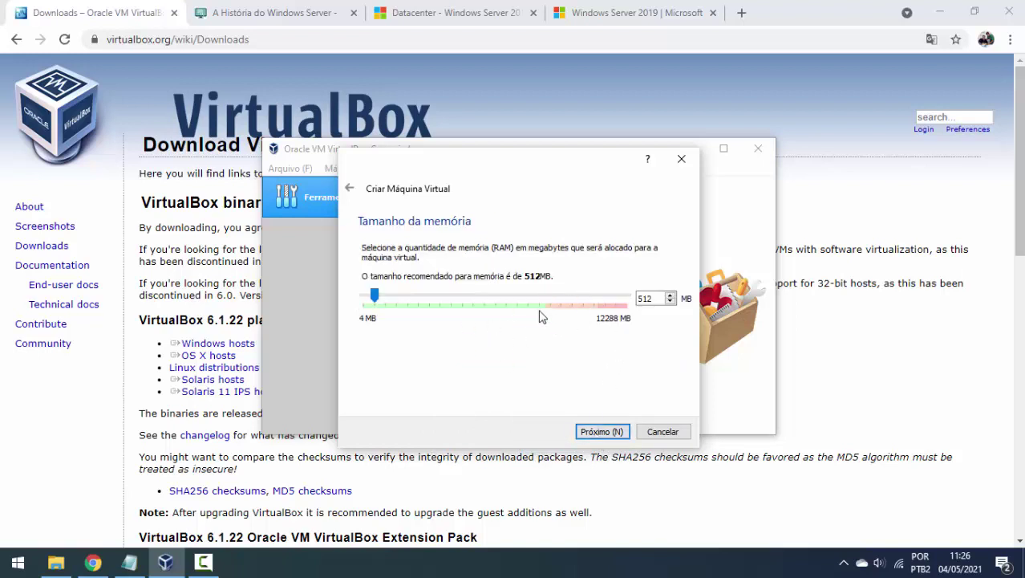
Keep 512 MB of memory and create a new dynamically allocated VDI hard disk.
click(610, 431)
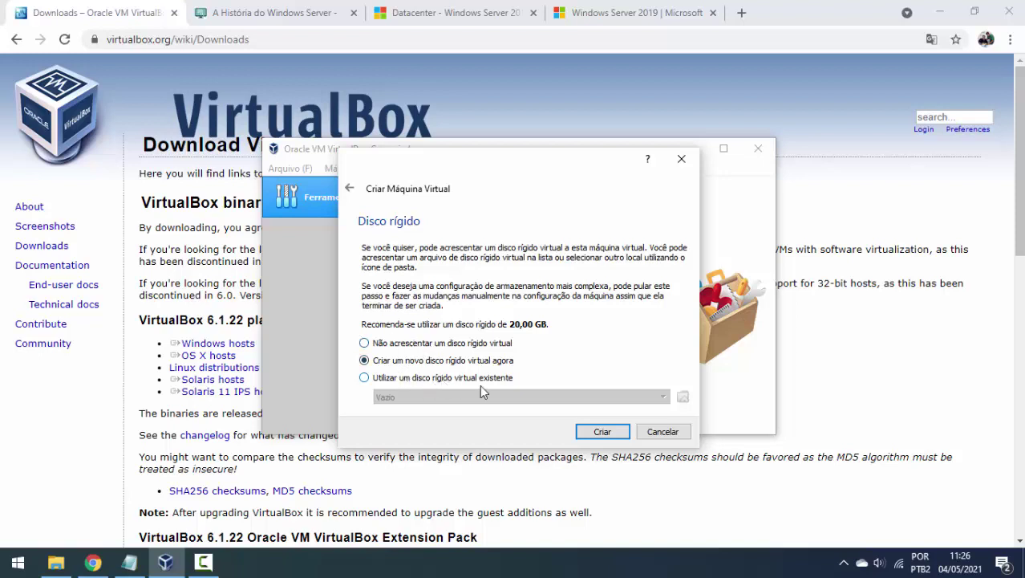
click(600, 432)
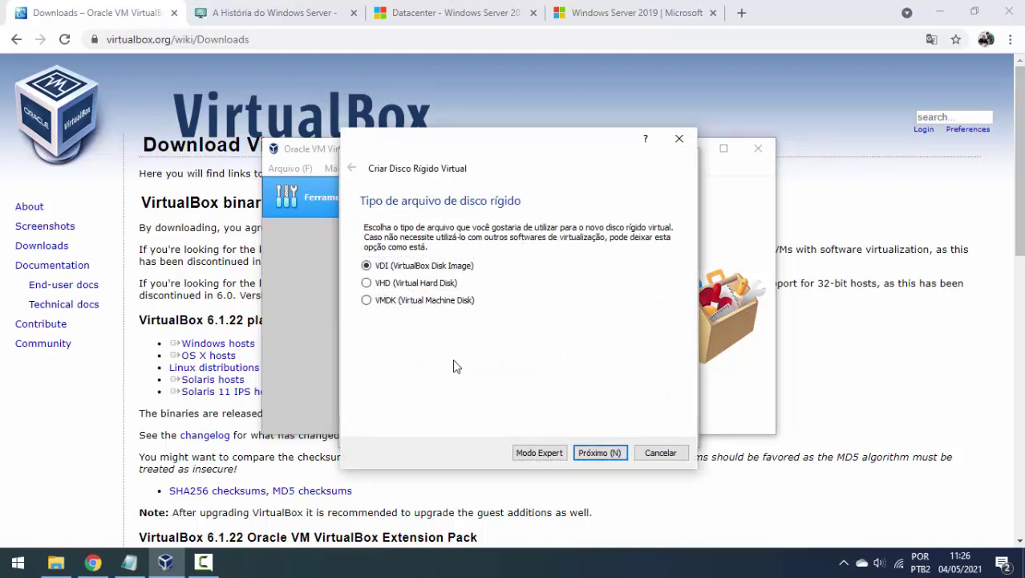
click(617, 455)
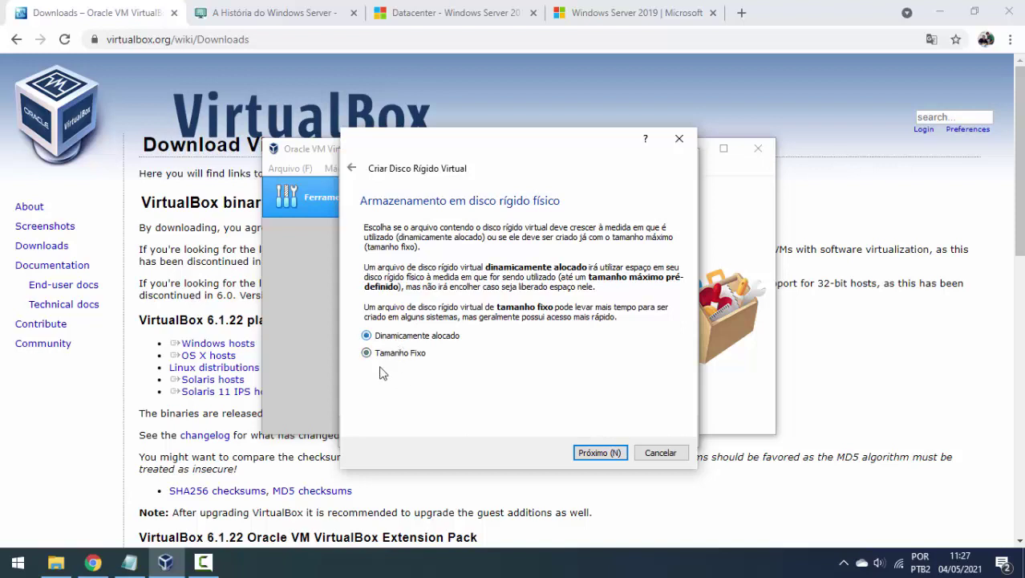
click(389, 336)
click(613, 454)
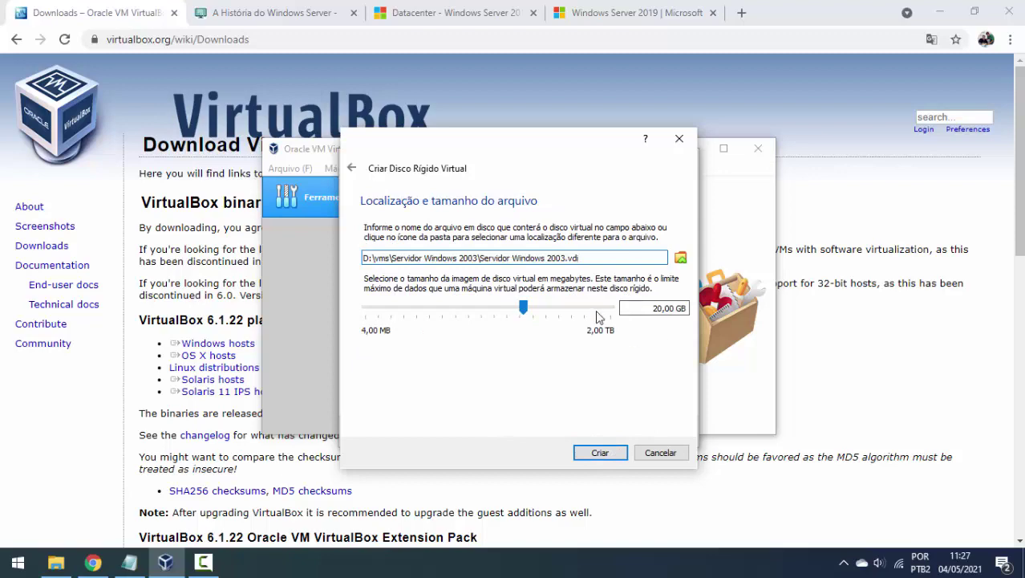
Create the 20 GB disk to finish the machine, then maximize VirtualBox Manager.
click(600, 452)
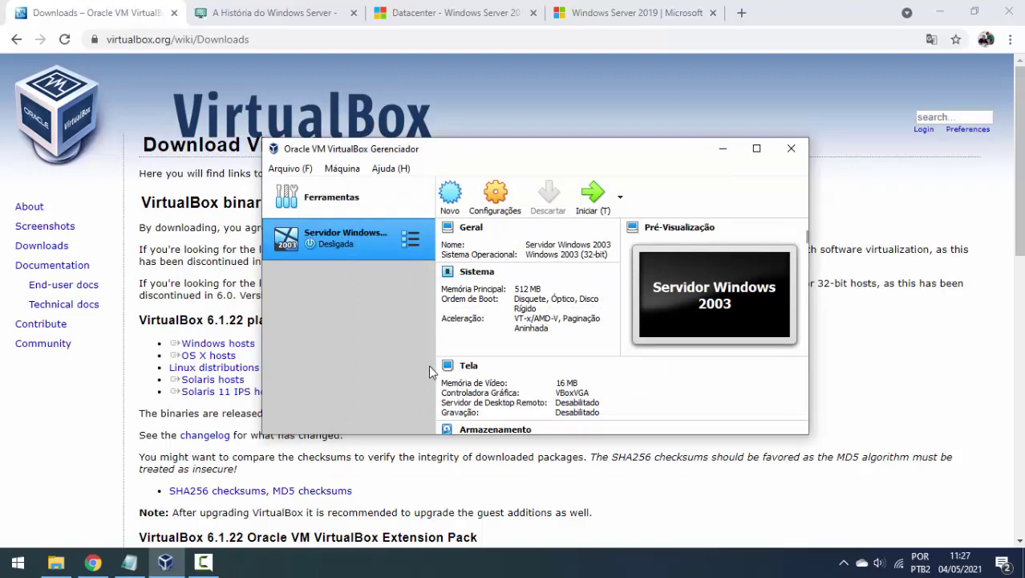
click(756, 149)
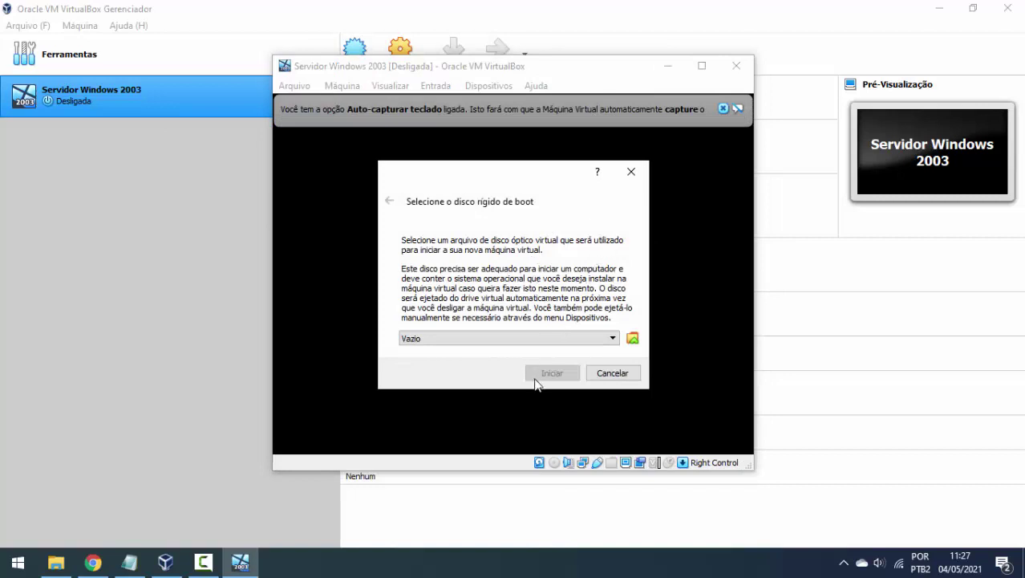
Start the machine without a boot disk, dismiss the auto-capture notice, and move its window lower.
click(631, 172)
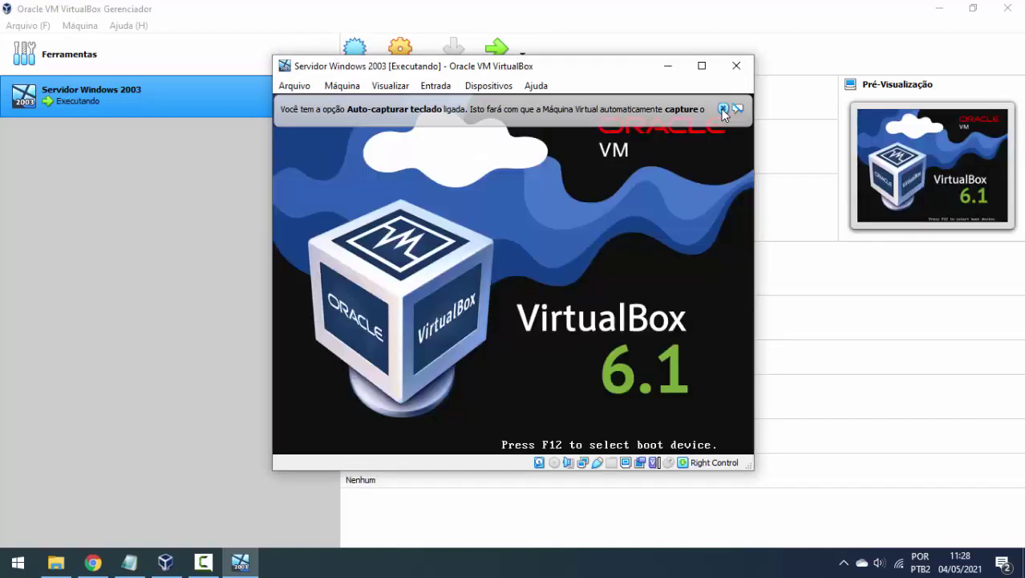
click(723, 108)
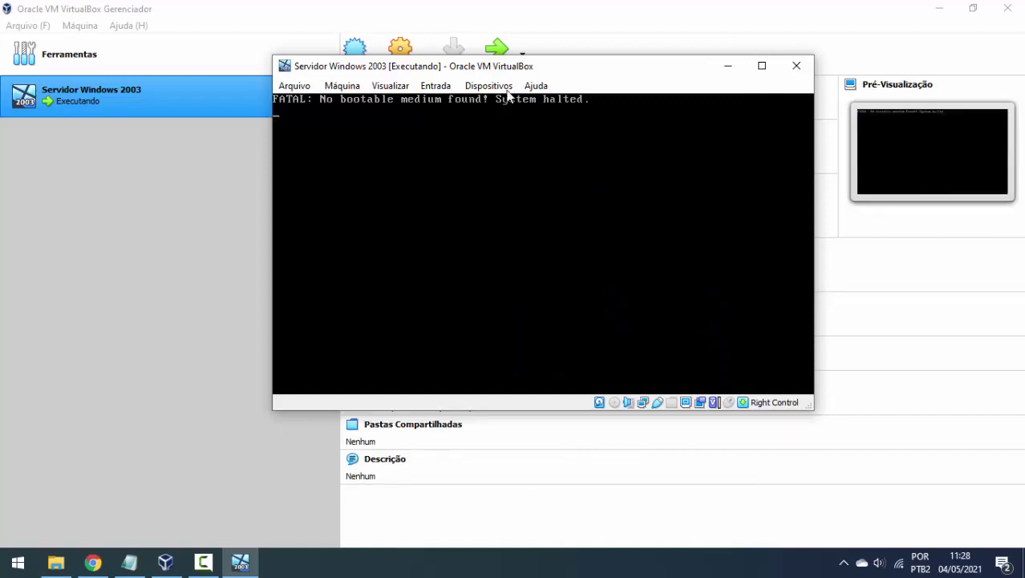
drag(555, 72, 629, 222)
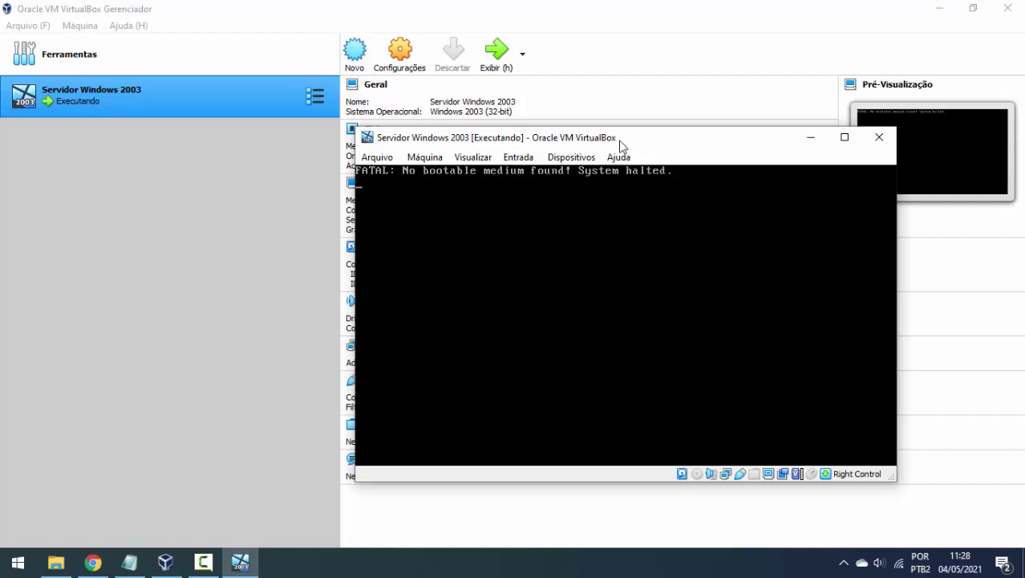
Load the WIN2003SRV disc image from the Desktop into the machine's optical drive.
click(588, 158)
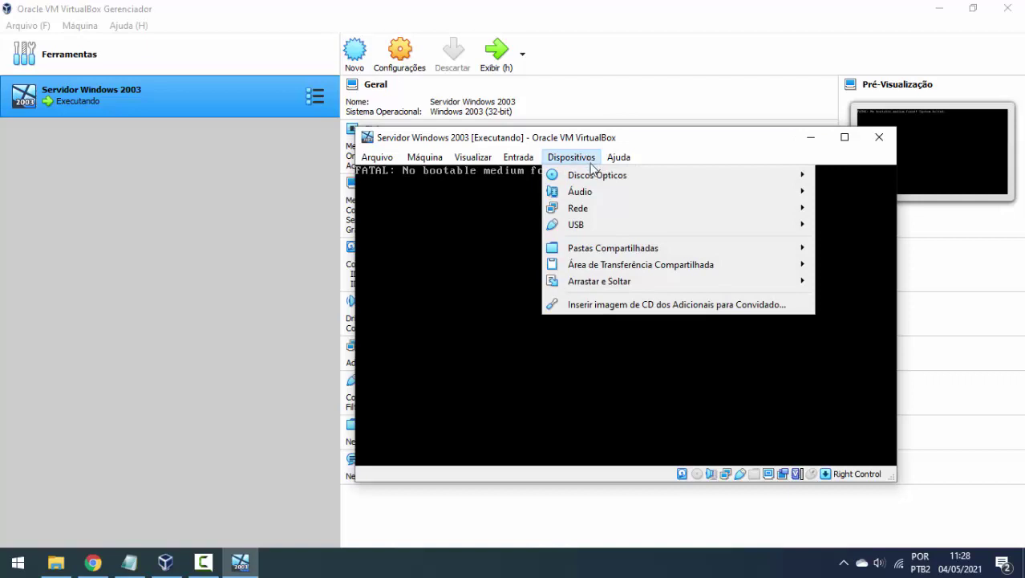
mouse_move(594, 174)
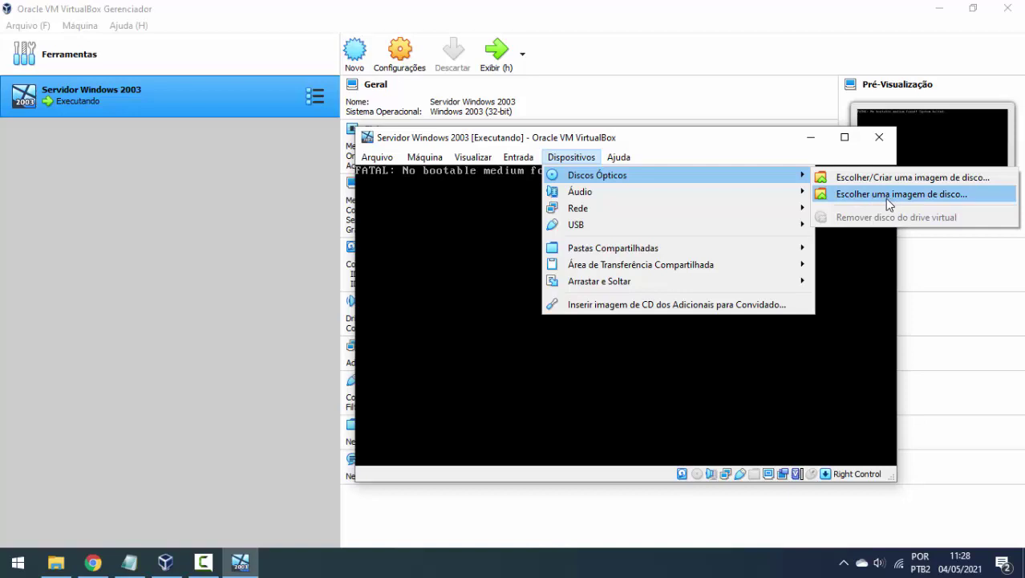
click(885, 198)
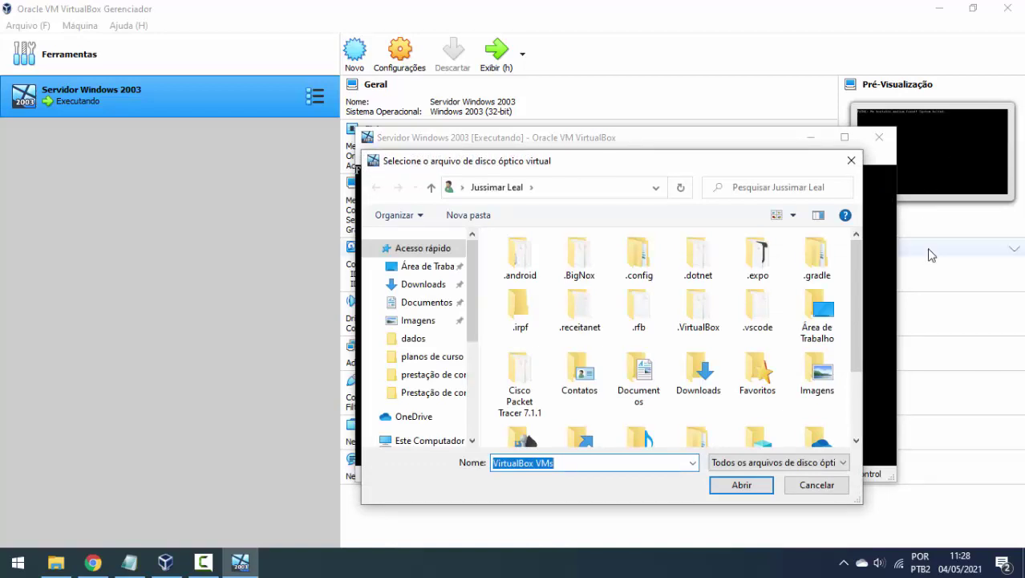
click(425, 266)
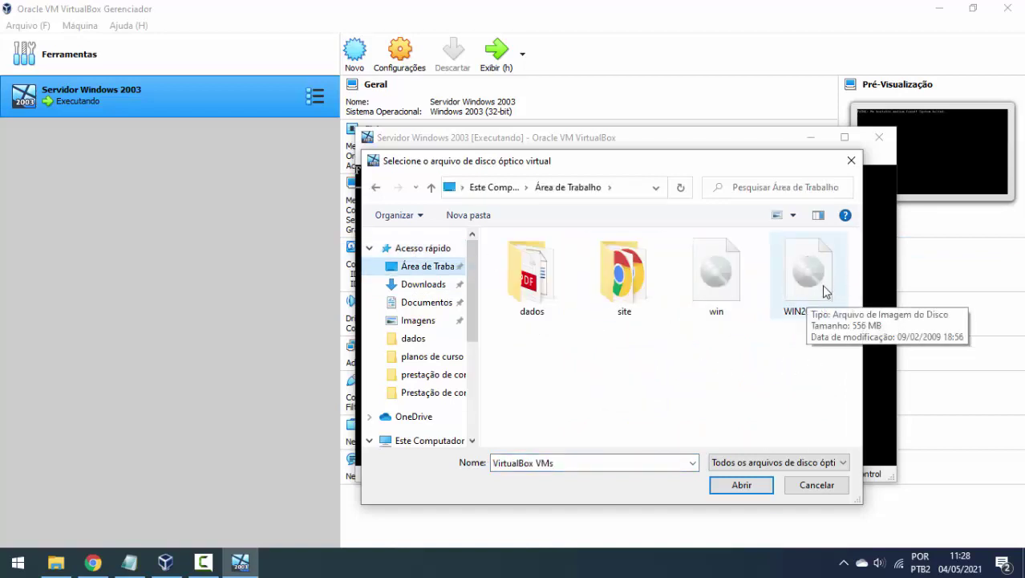
click(812, 273)
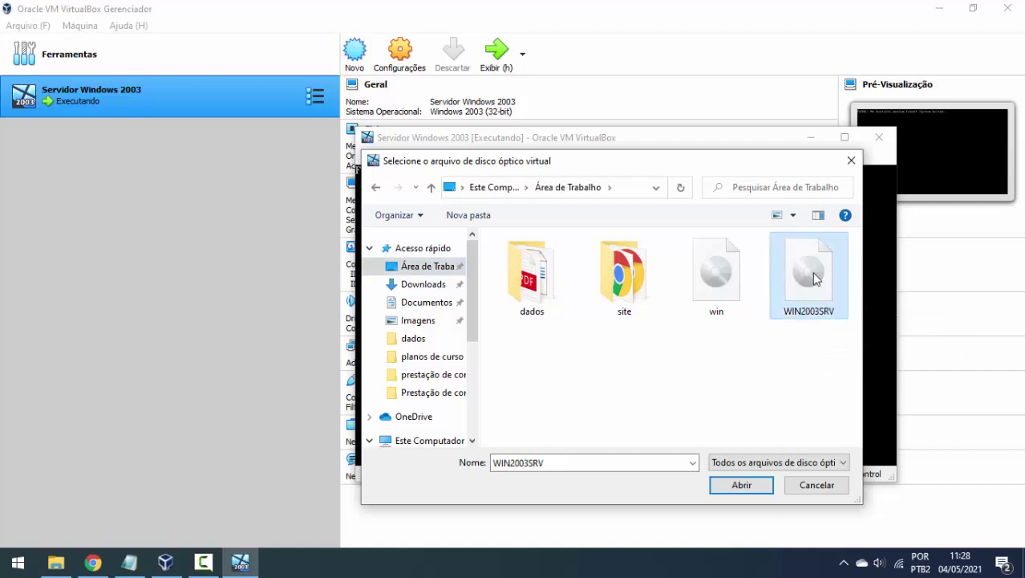
click(741, 484)
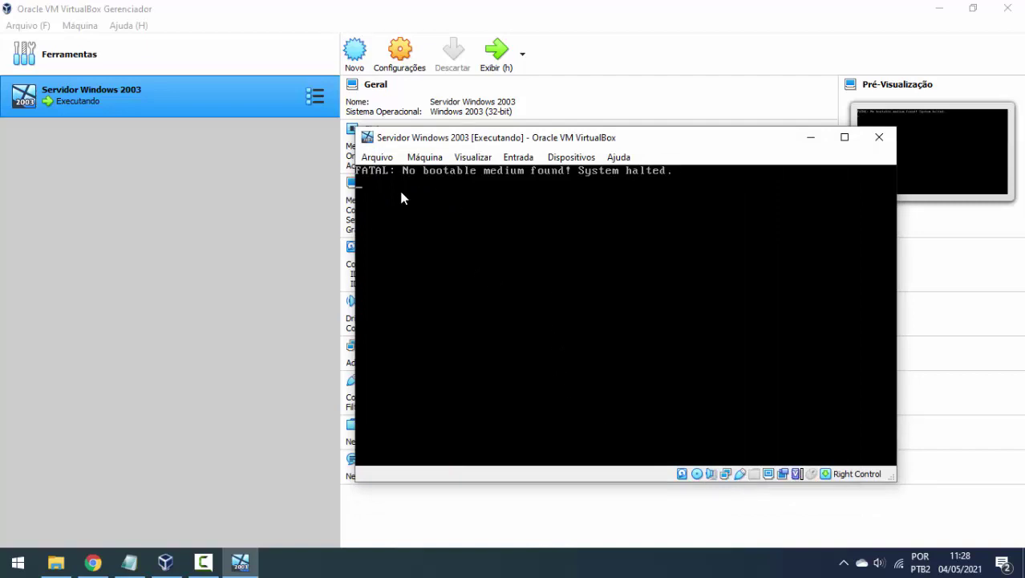
Reset the virtual machine and confirm, so it boots from the WIN2003SRV disc.
click(416, 160)
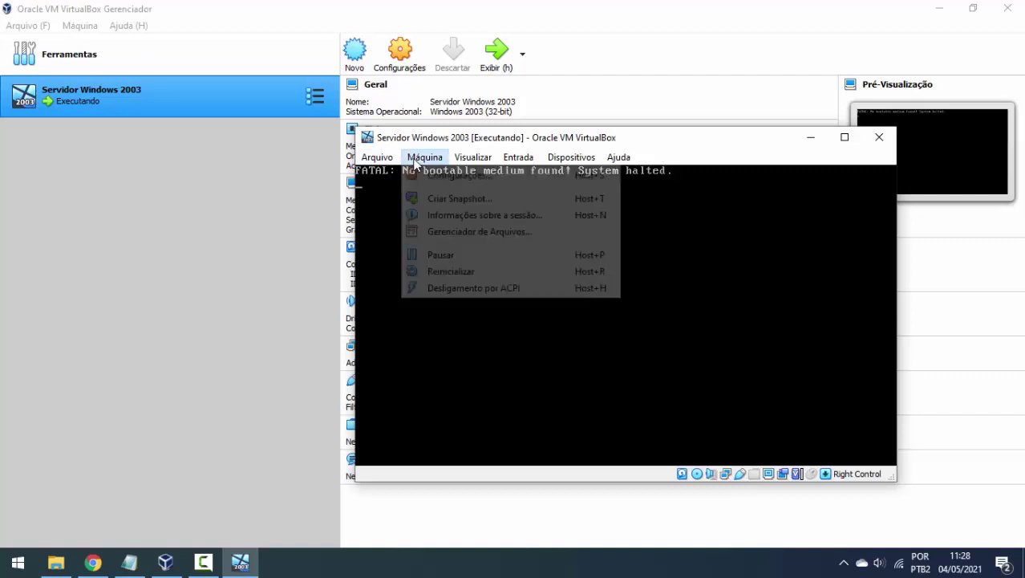
click(459, 274)
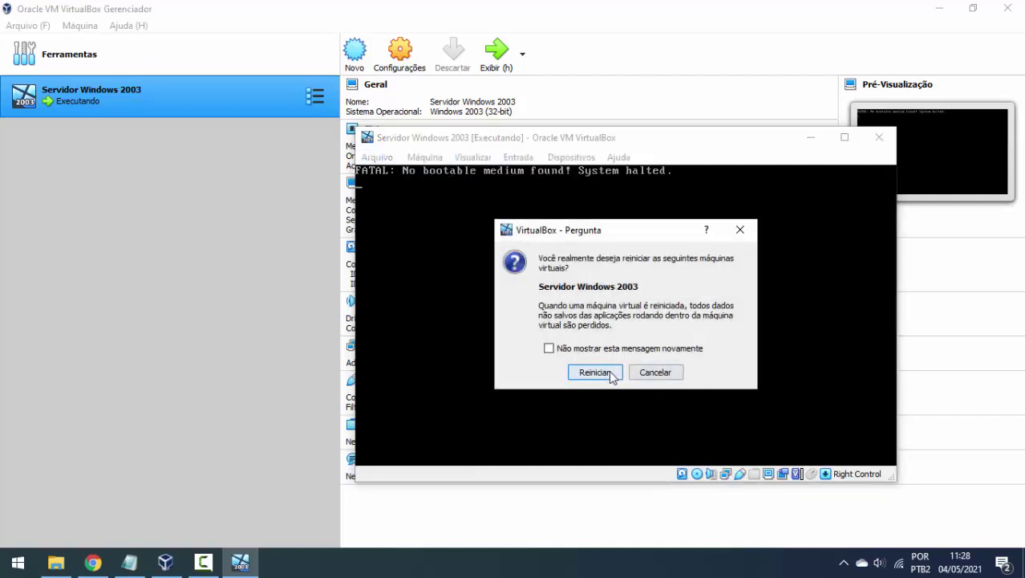
click(594, 372)
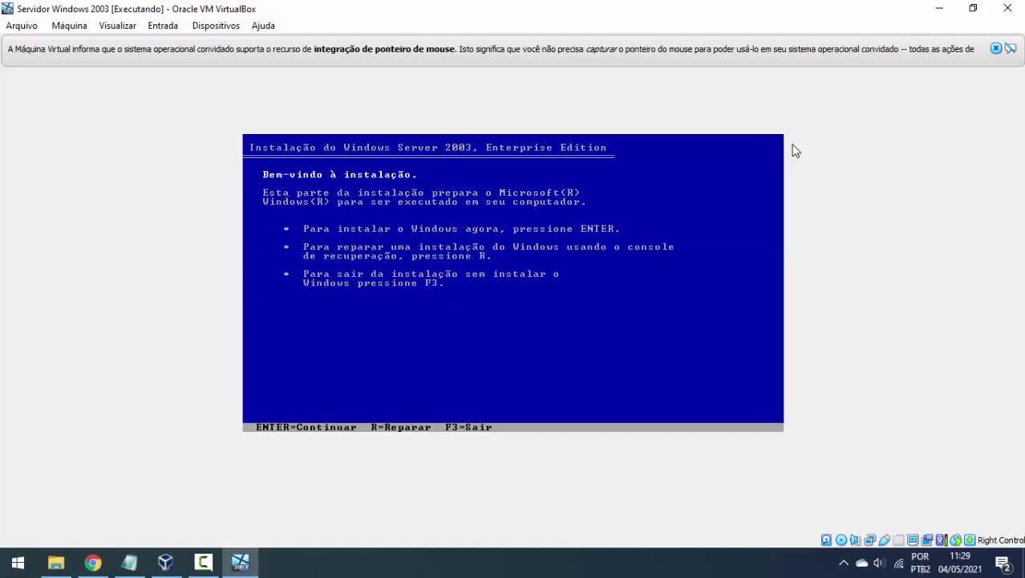
Choose to install Windows Server 2003 from the setup welcome screen.
key(Return)
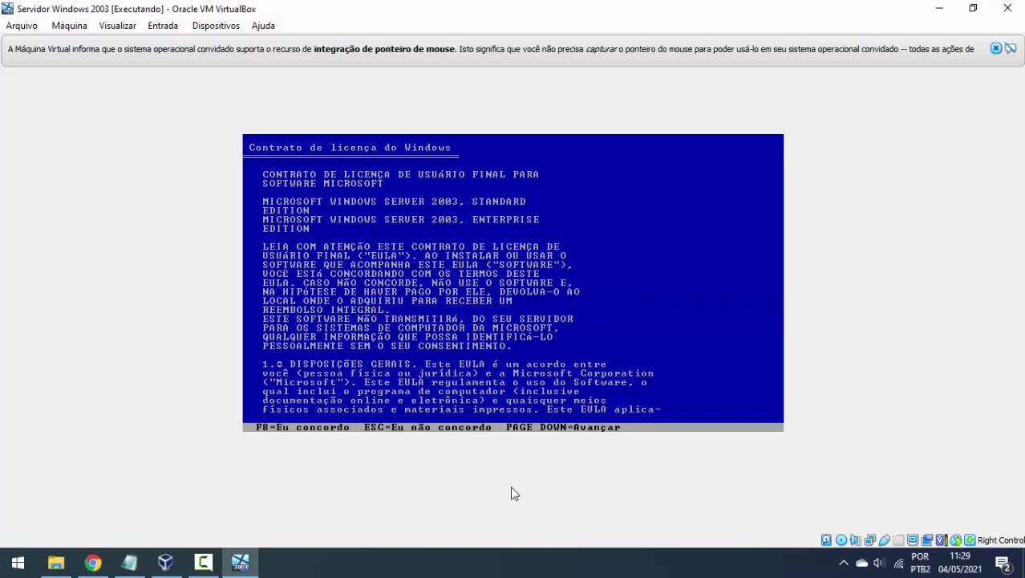
Accept the Windows license agreement with F8.
key(F8)
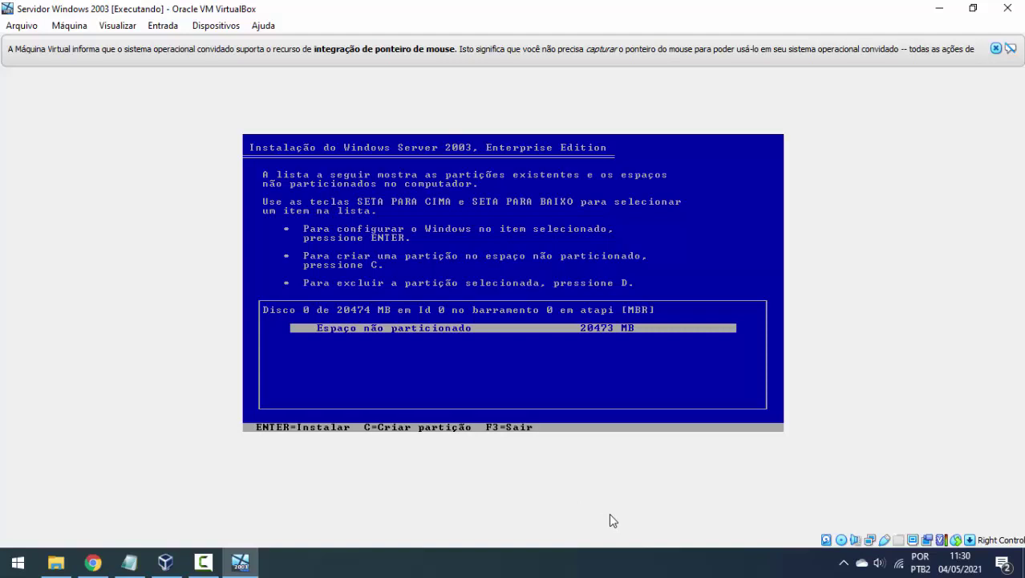
Create a partition on the unpartitioned space and select NTFS (Rápido) quick formatting.
key(Return)
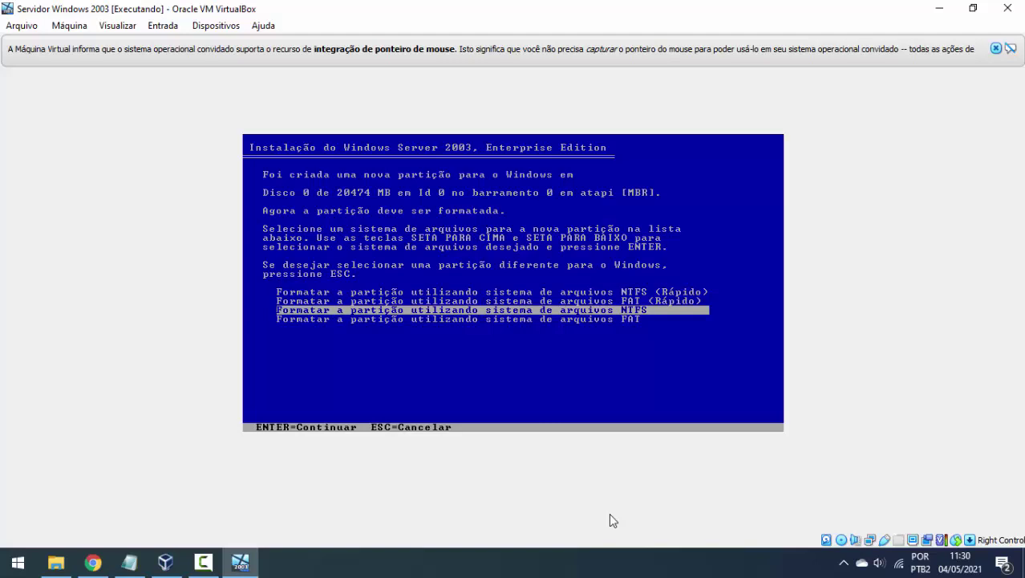
key(Up)
key(Down)
key(Down)
key(Up)
key(Up)
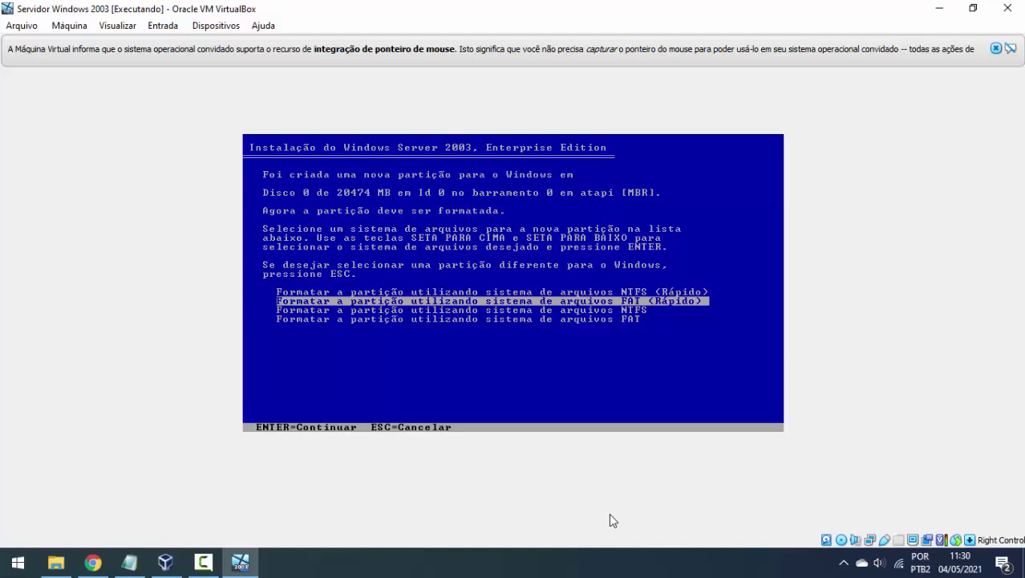
key(Up)
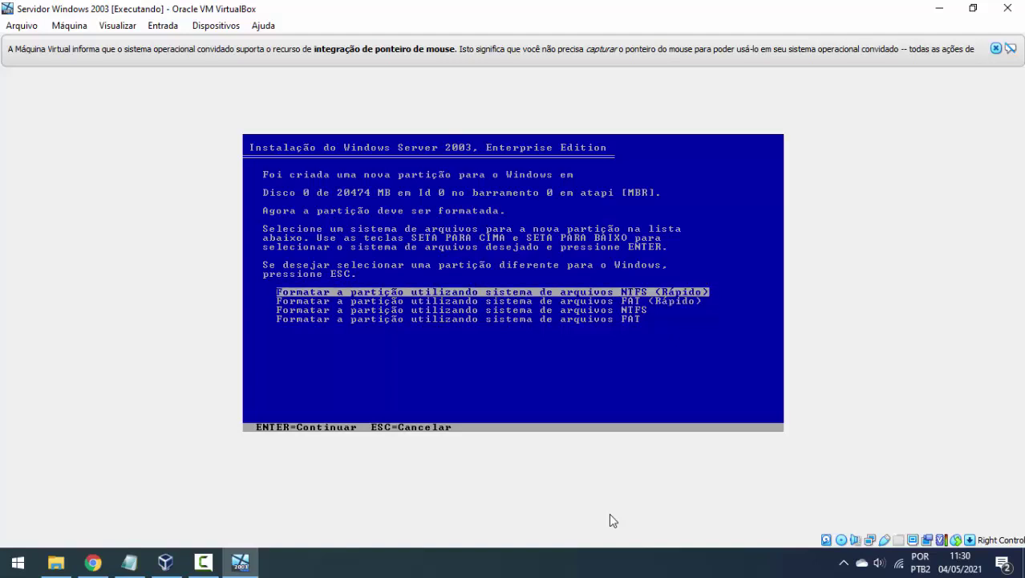
key(Down)
key(Down)
key(Up)
key(Up)
key(Down)
key(Down)
key(Up)
key(Up)
key(Down)
key(Down)
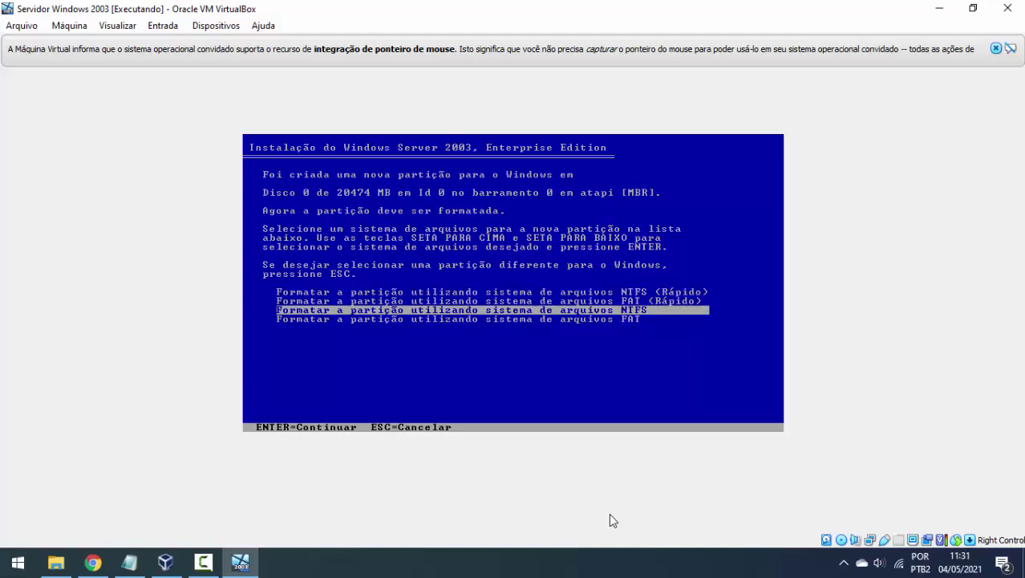
key(Up)
key(Up)
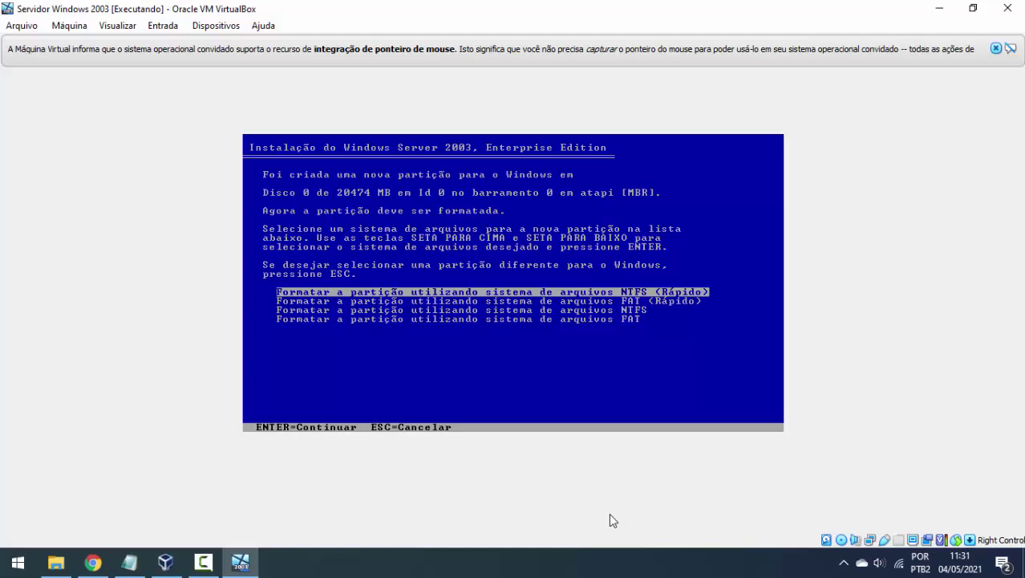
Quick-format the new partition with NTFS and let setup copy files to Opções regionais e de idiomas.
key(Return)
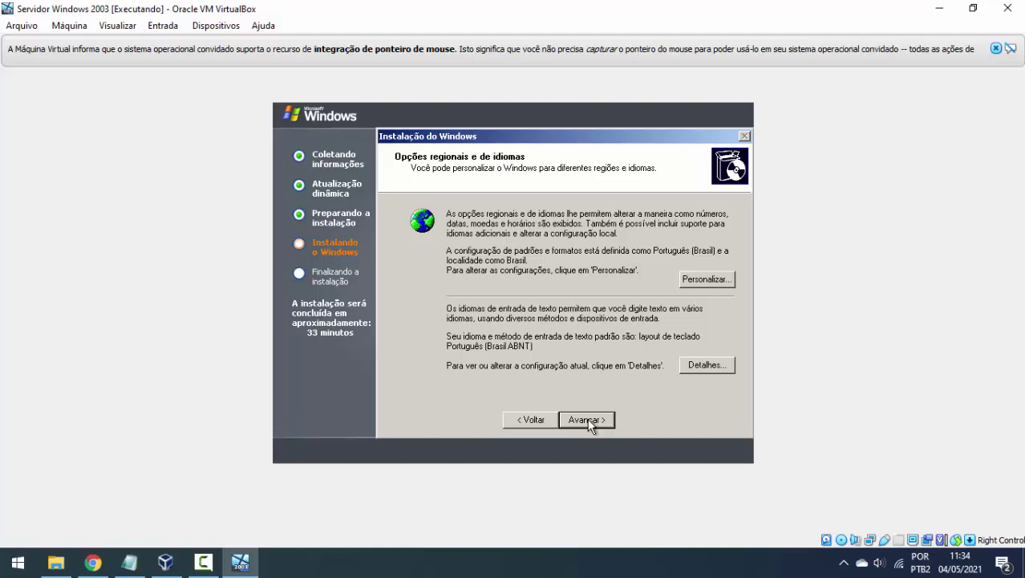
Add the Português (Brasil - ABNT2) keyboard layout, apply it, and continue past regional options.
click(693, 365)
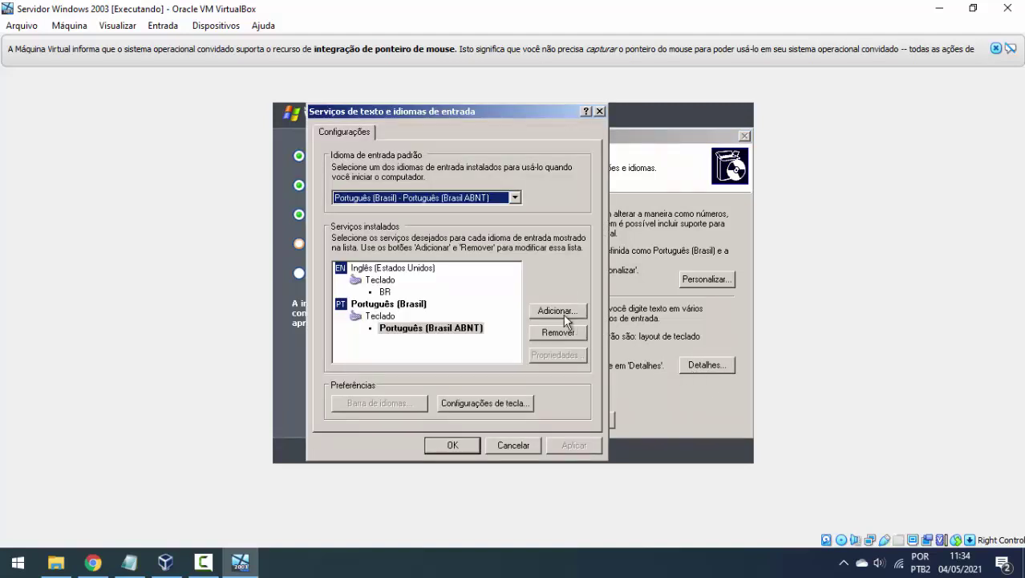
click(563, 311)
click(467, 248)
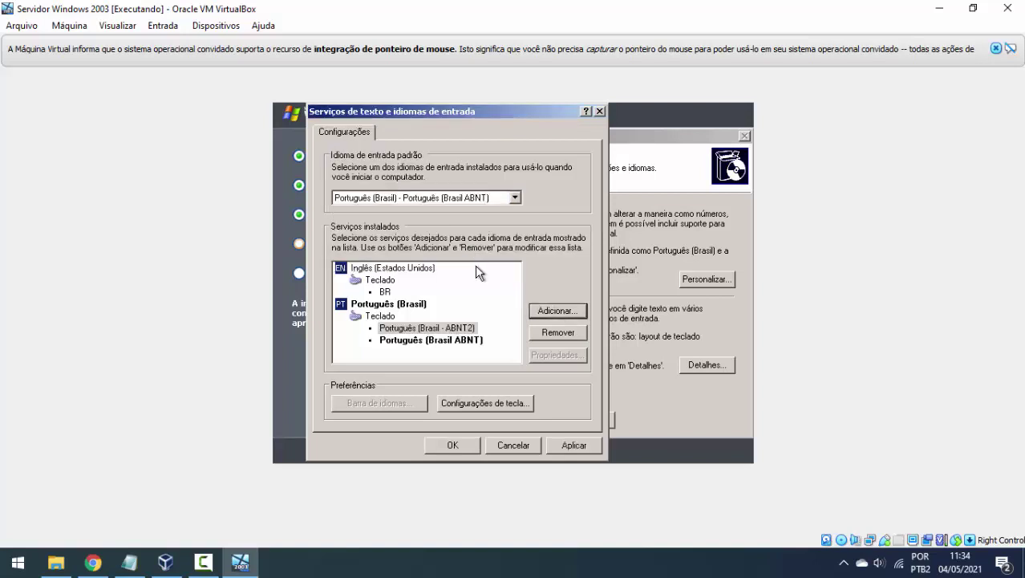
click(465, 331)
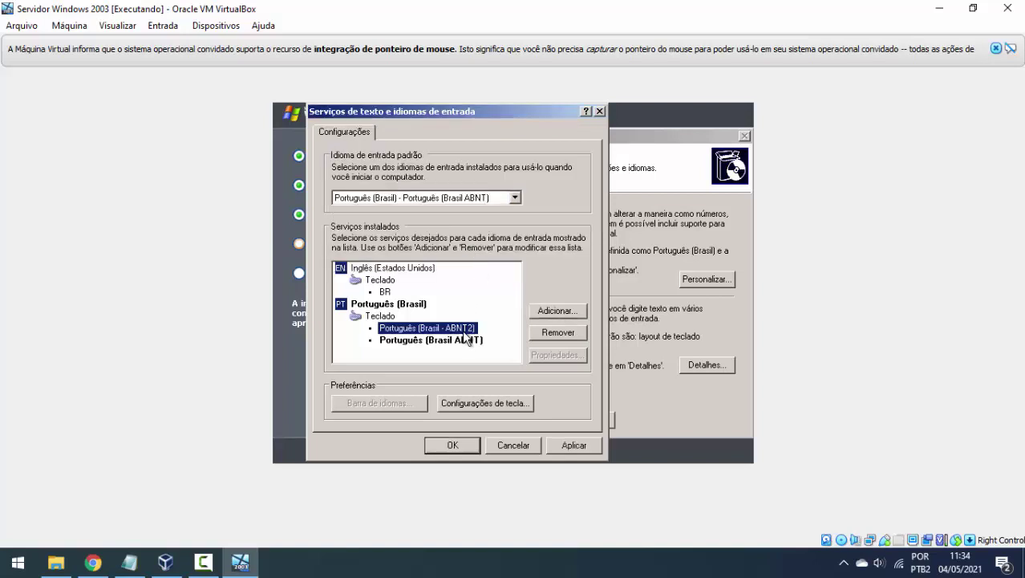
click(567, 446)
click(441, 447)
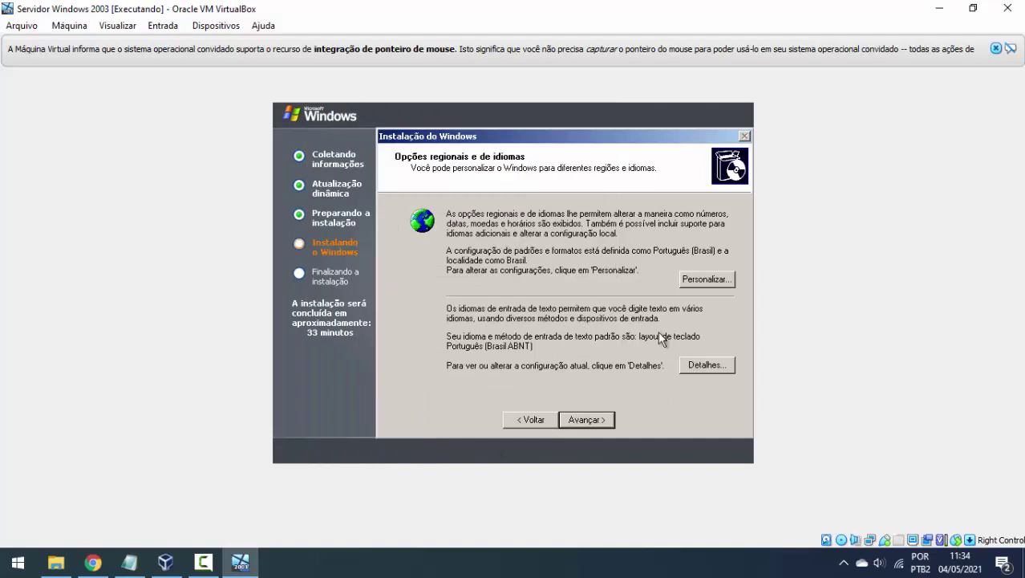
click(588, 422)
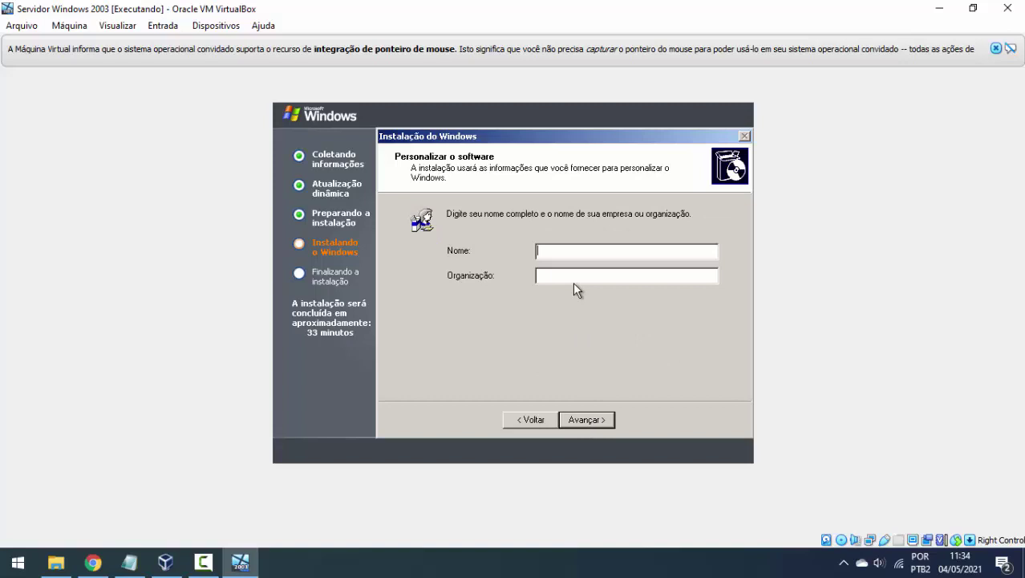
Enter name Servidor and organization ETEC, then advance to the product key page.
text(Servidor)
click(604, 278)
text(ETEC)
click(589, 422)
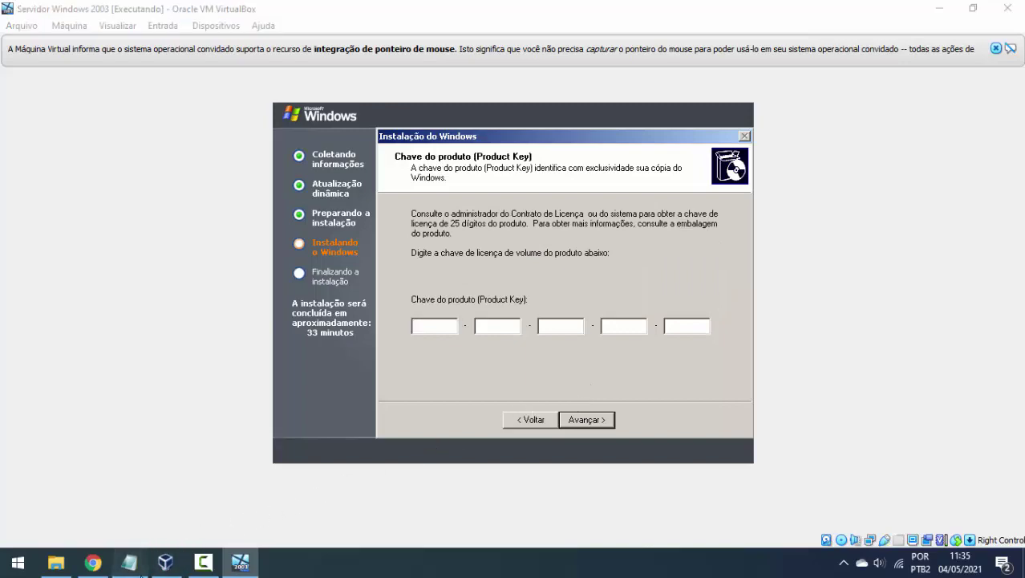
Place the serial-key notes on the right half and the VM window on the left.
click(128, 562)
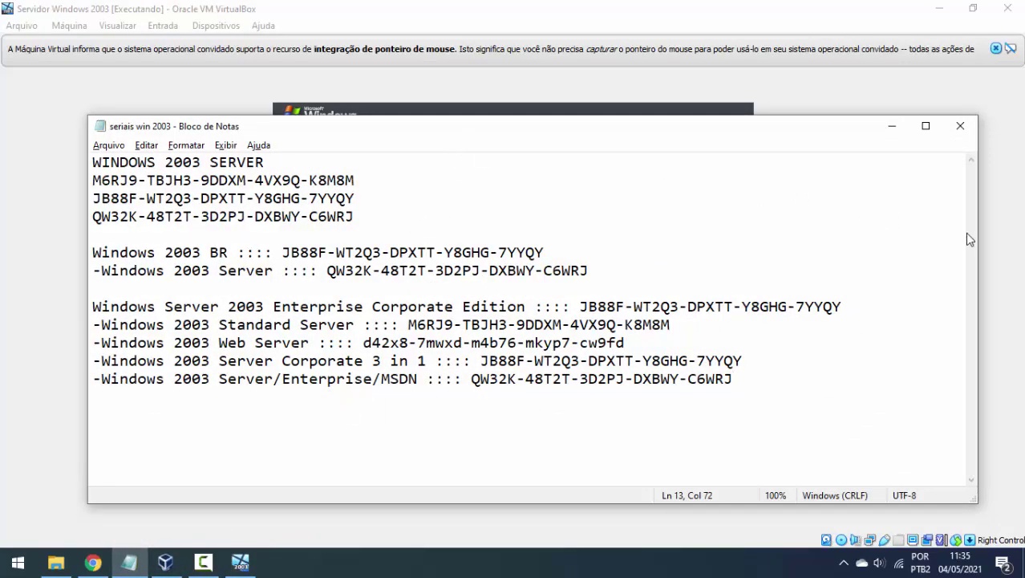
drag(982, 233, 862, 216)
drag(660, 137, 1024, 269)
click(207, 204)
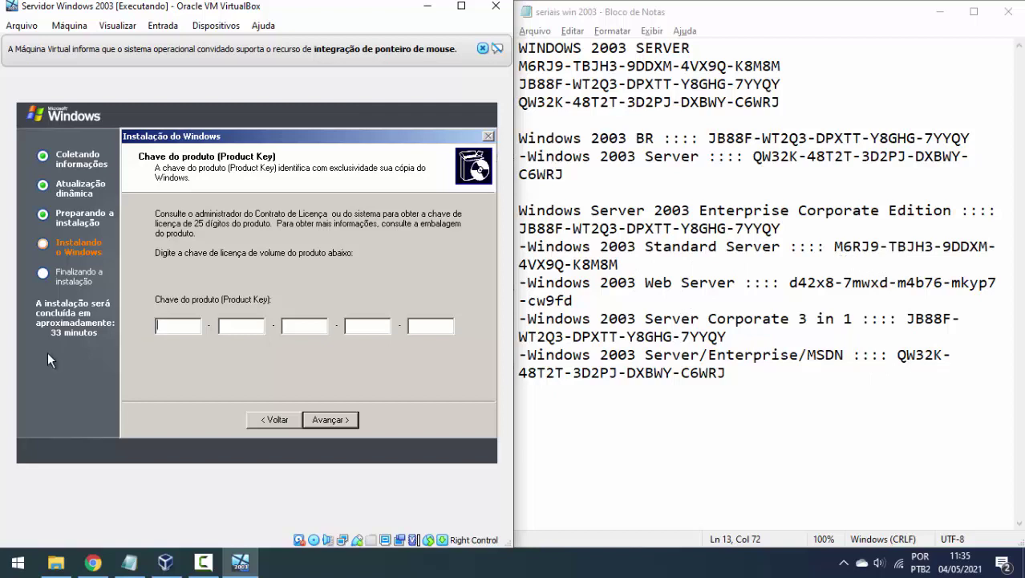
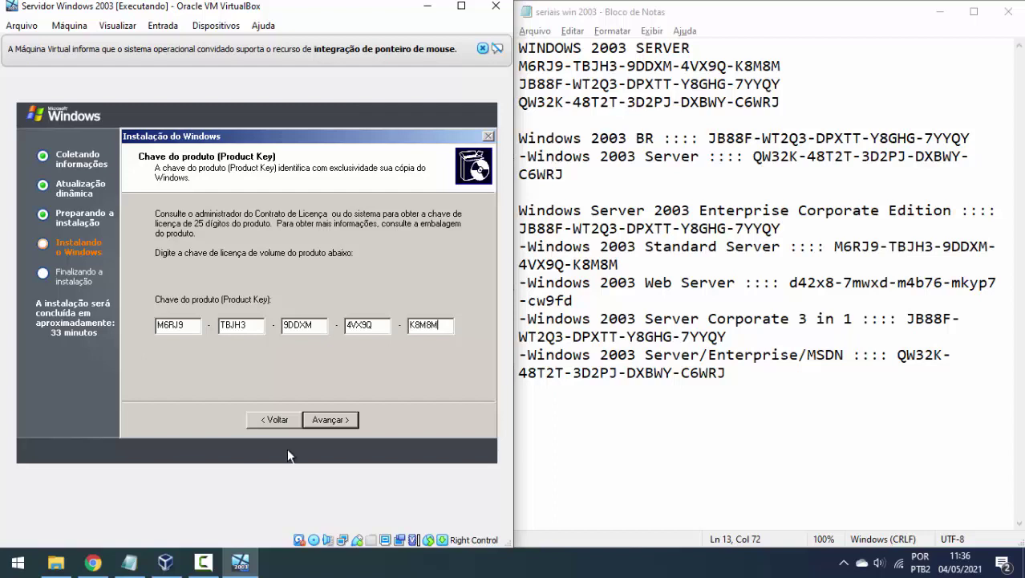
Enter the first listed Windows 2003 product key, submit it, and dismiss the rejection error.
click(324, 423)
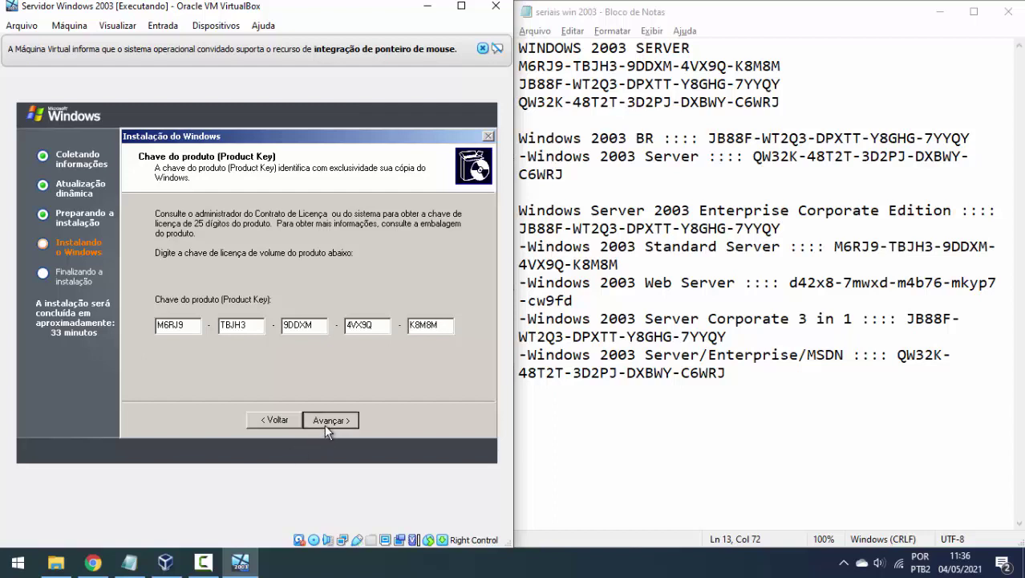
click(282, 324)
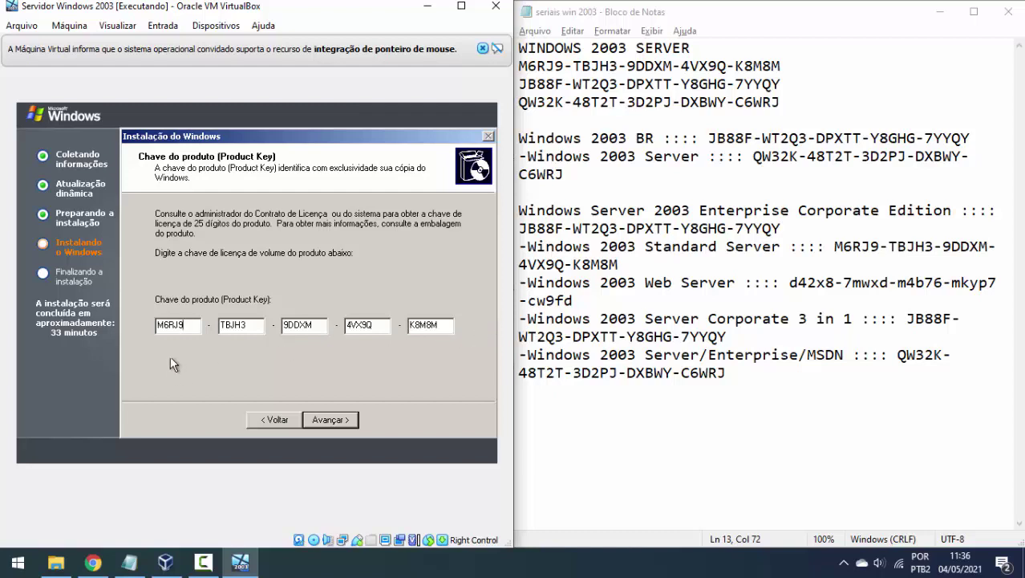
click(447, 331)
Replace the rejected key with the second listed product key, fixing typos, and submit it.
key(BackSpace)
key(BackSpace)
key(BackSpace)
key(BackSpace)
key(BackSpace)
key(BackSpace)
key(BackSpace)
key(BackSpace)
key(BackSpace)
key(BackSpace)
key(BackSpace)
key(BackSpace)
key(BackSpace)
key(BackSpace)
key(BackSpace)
key(BackSpace)
key(BackSpace)
key(BackSpace)
key(BackSpace)
key(BackSpace)
key(BackSpace)
key(BackSpace)
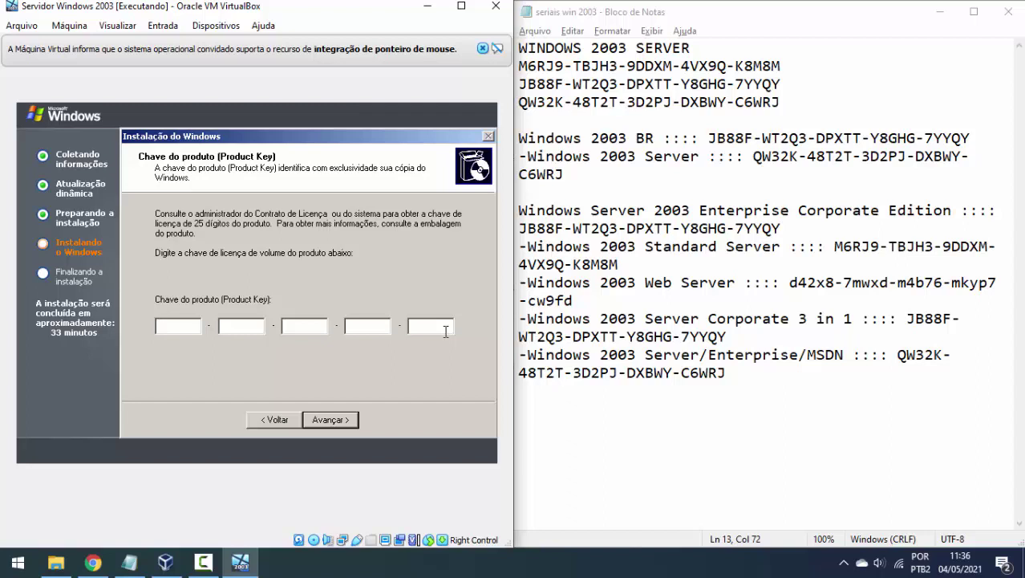
key(Left)
key(Left)
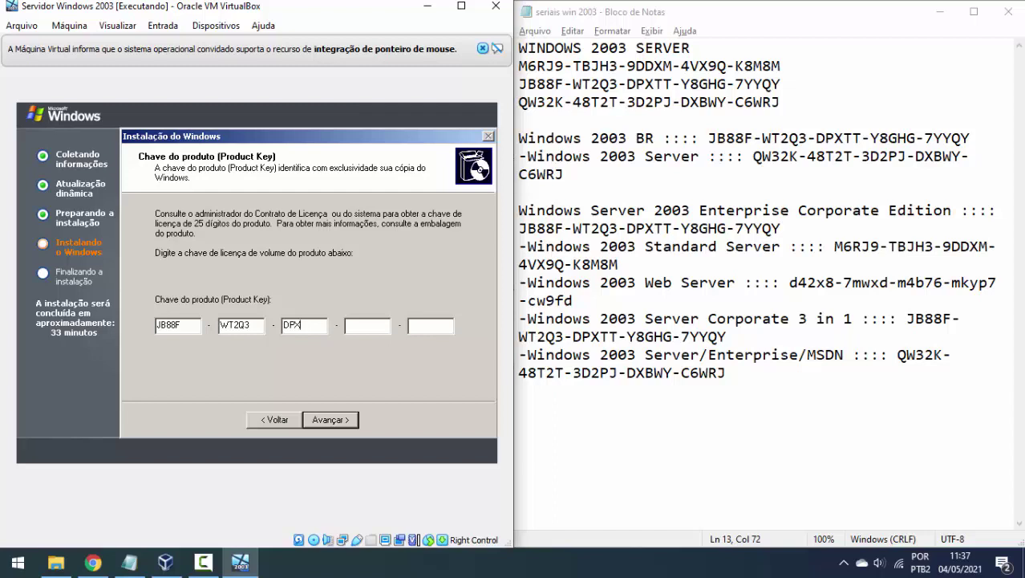
click(410, 324)
text(7)
click(430, 324)
text(Y)
click(349, 418)
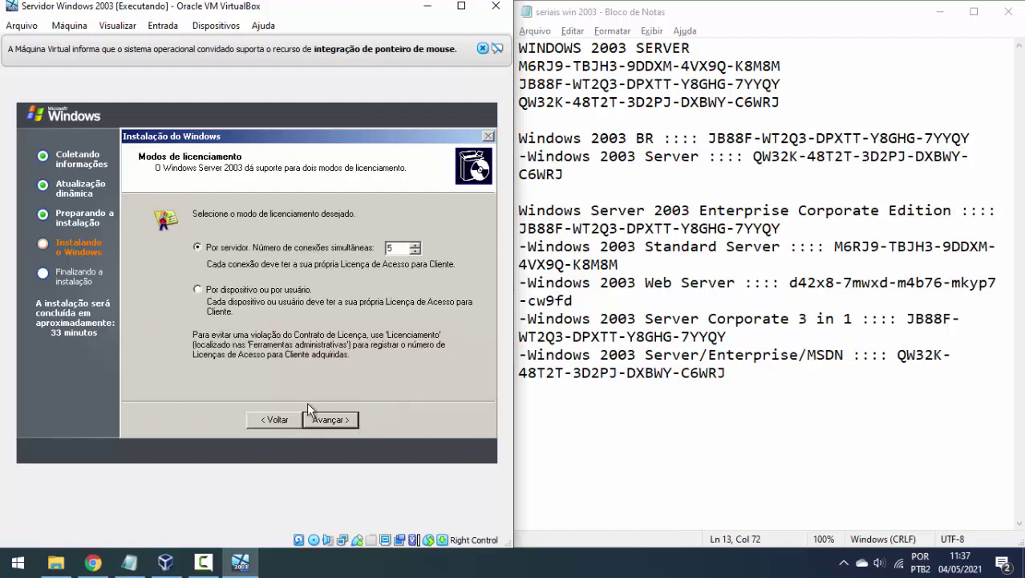
Append '-> ok' after the accepted product key in the notes.
click(790, 92)
mouse_move(520, 102)
mouse_down()
mouse_move(570, 85)
mouse_move(520, 85)
mouse_up()
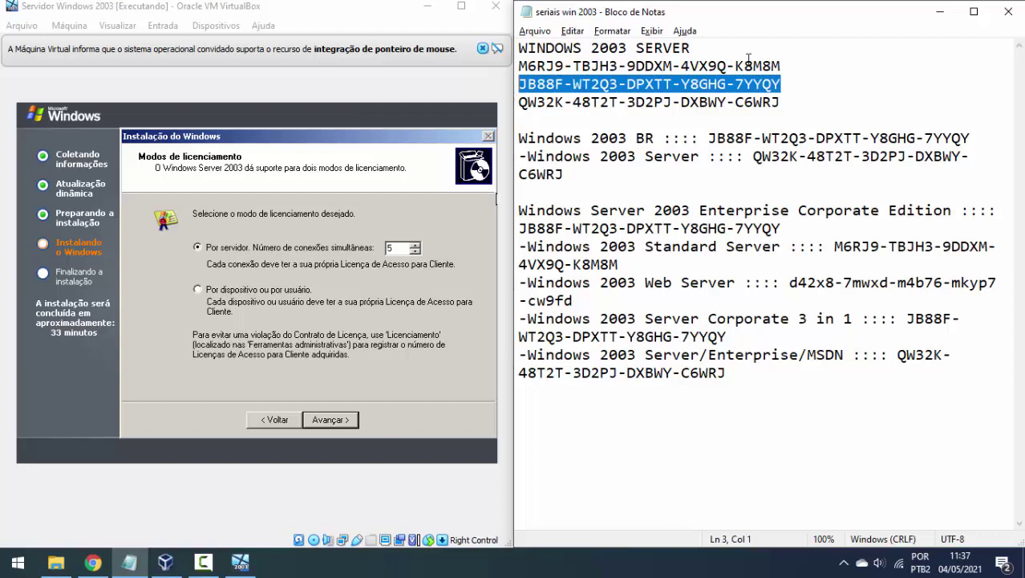
click(802, 84)
text(-> o)
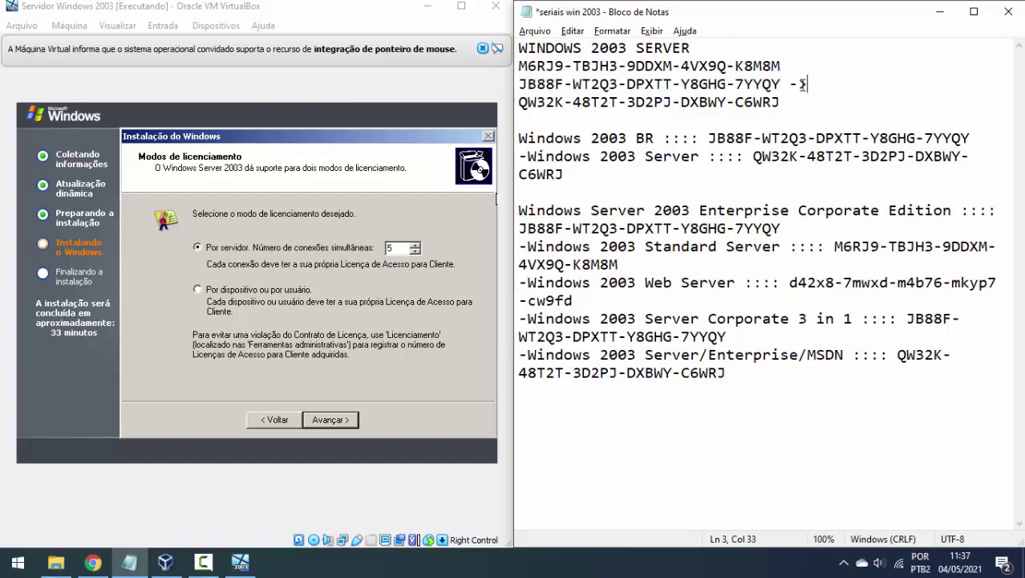
text(k)
Delete the rejected first key and all remaining unused key lines.
drag(780, 65, 518, 66)
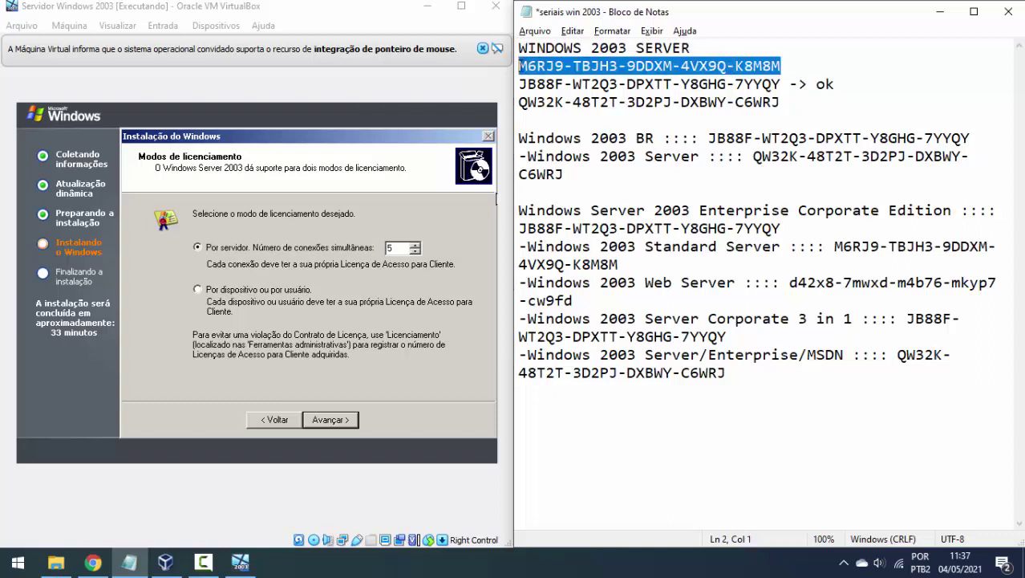
key(Delete)
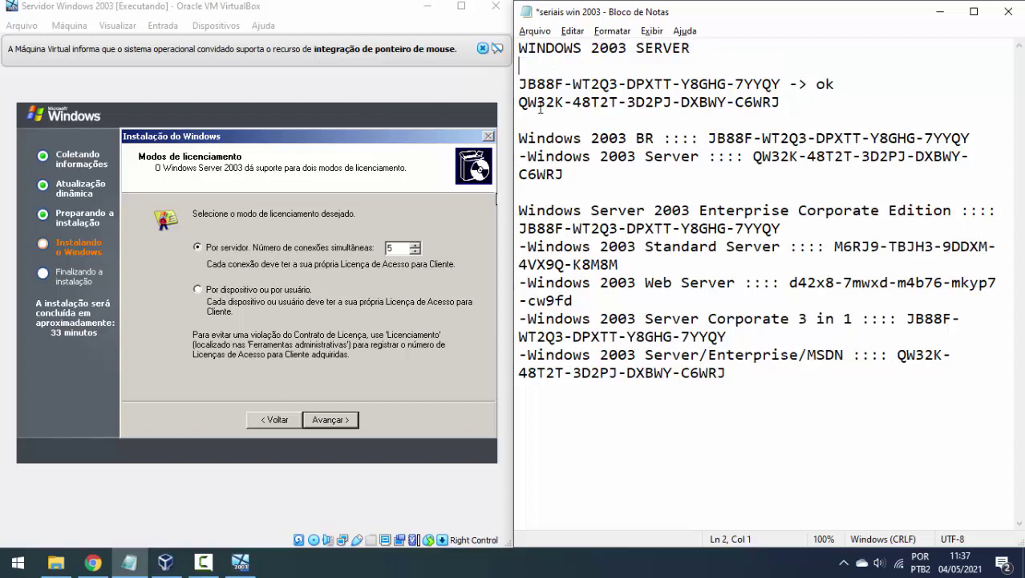
drag(520, 102, 979, 382)
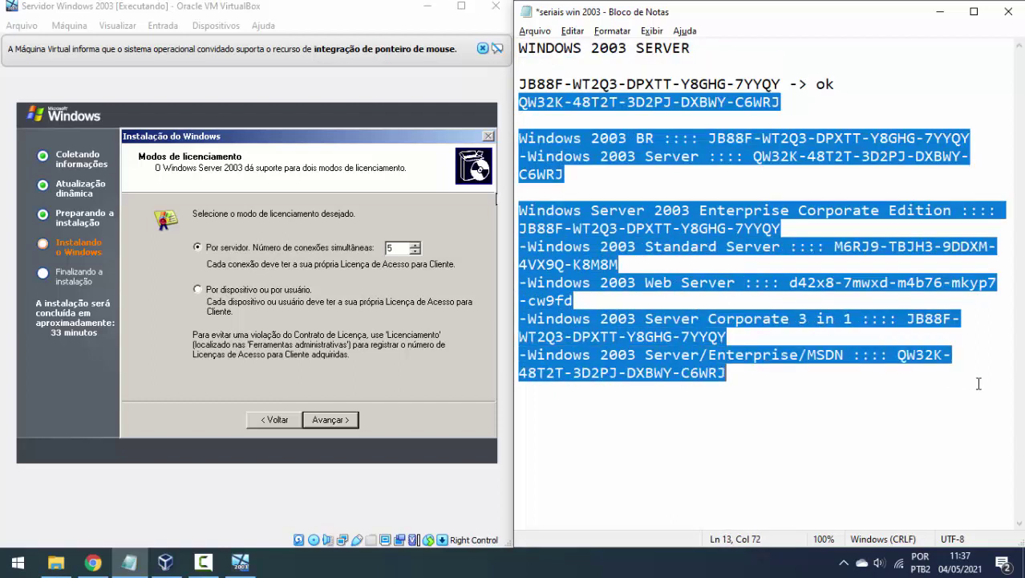
key(Delete)
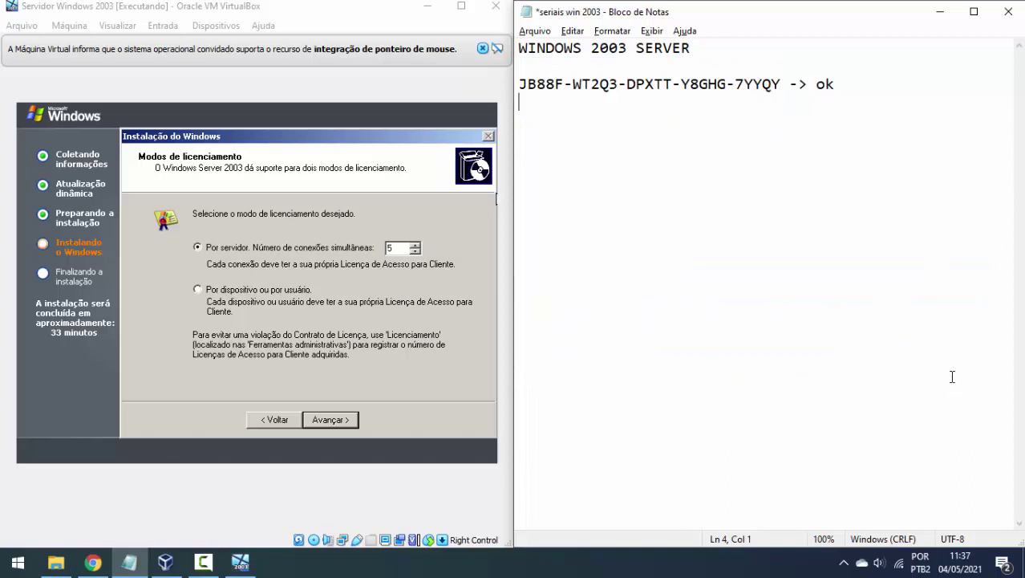
Save the edited serial-key notes file via Arquivo > Salvar.
click(537, 49)
click(534, 31)
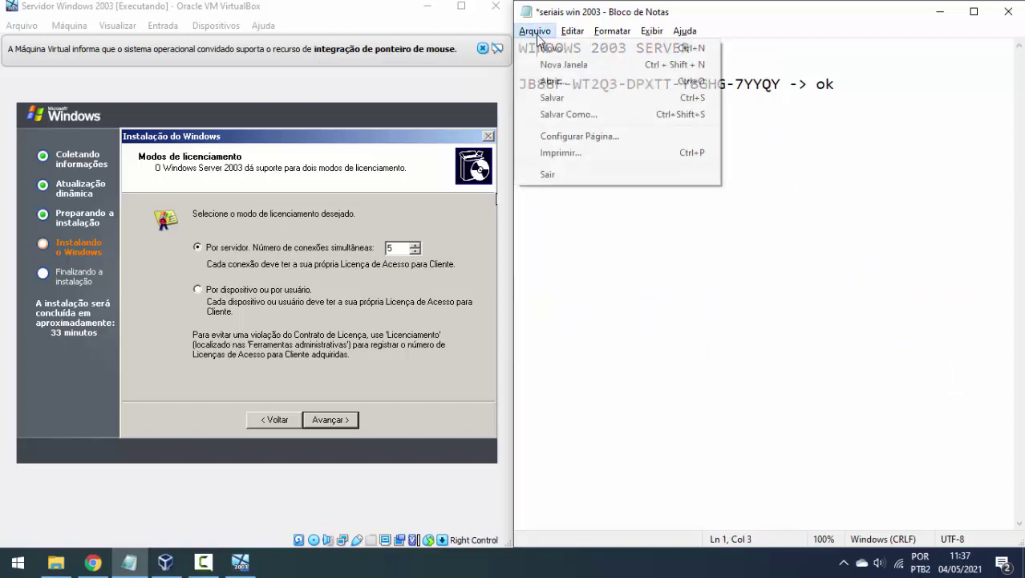
click(569, 98)
click(660, 217)
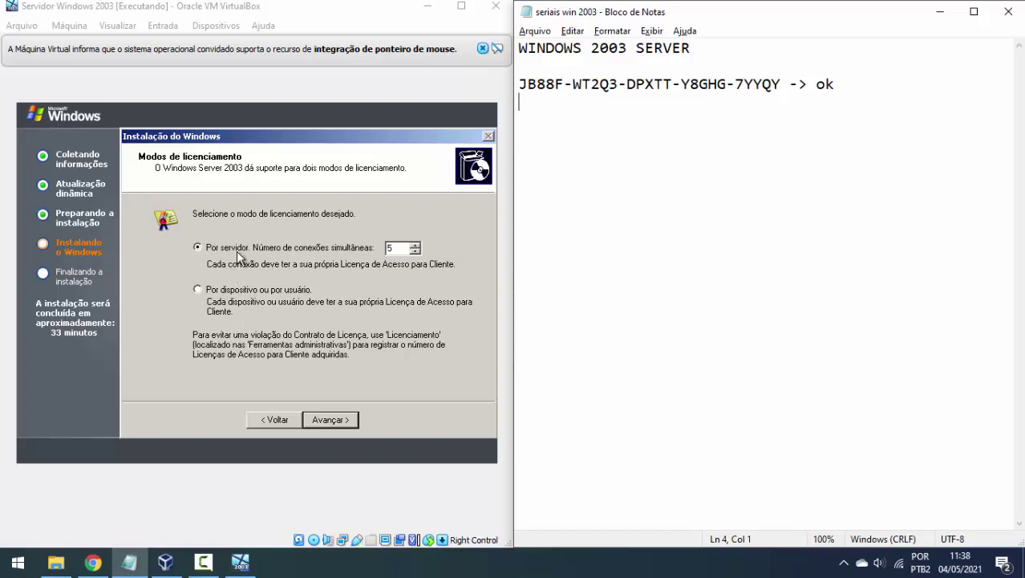
Set per-server licensing to 10 simultaneous connections, maximize the VM window, and continue.
click(415, 246)
click(415, 246)
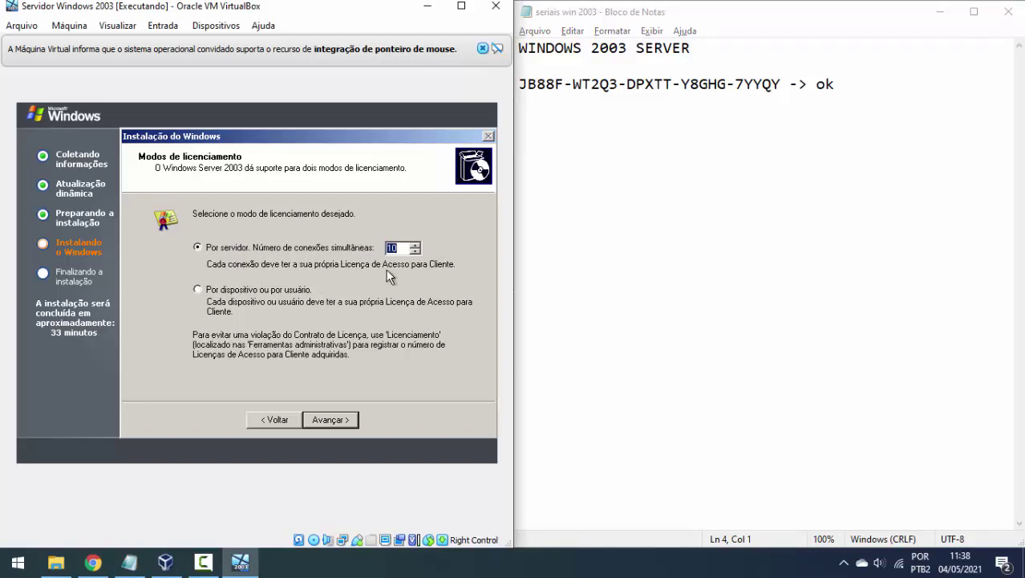
click(461, 6)
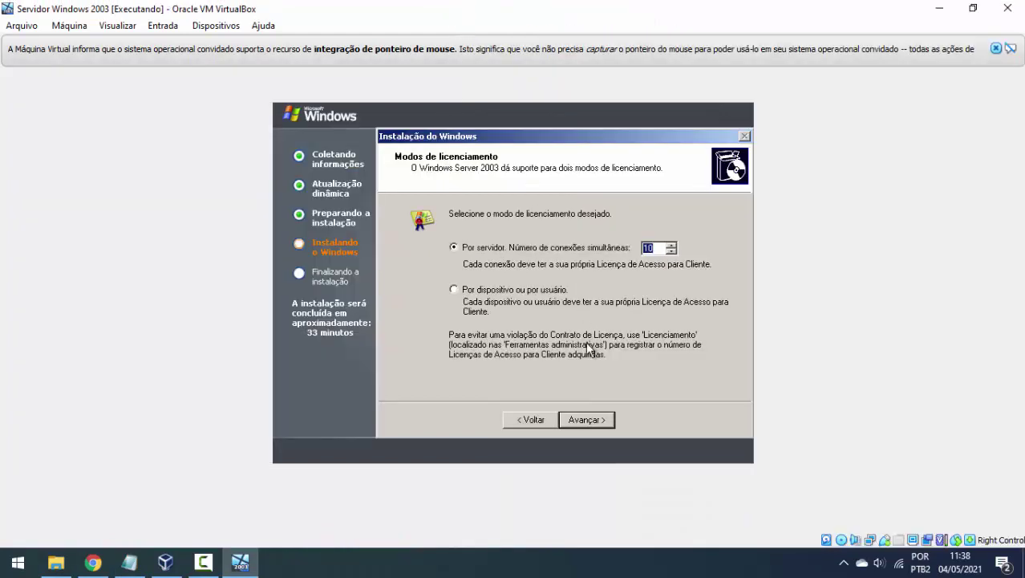
click(595, 421)
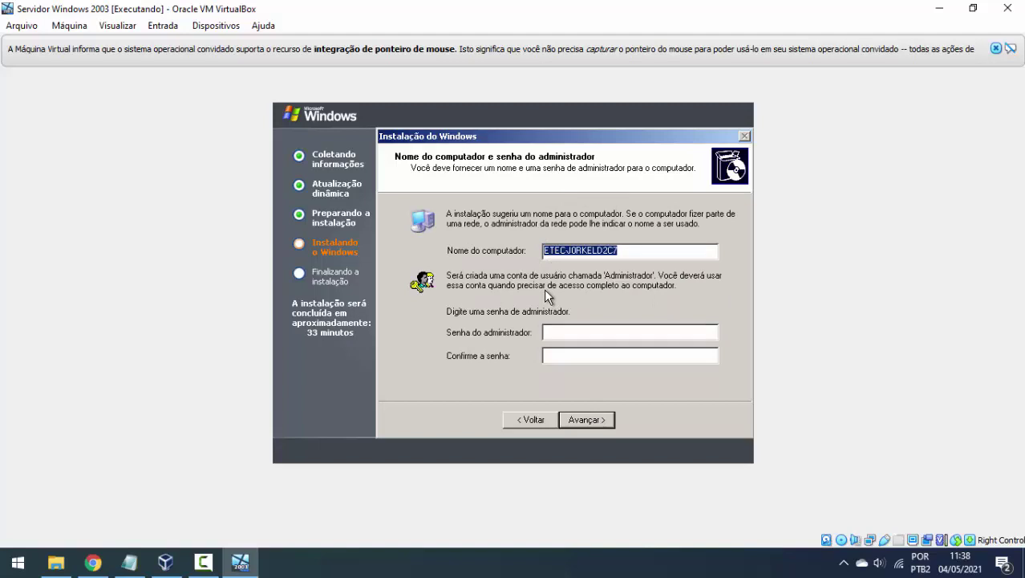
Enter a computer name ending in TESTE, set and confirm the administrator password, and submit.
text(SERVIDOR)
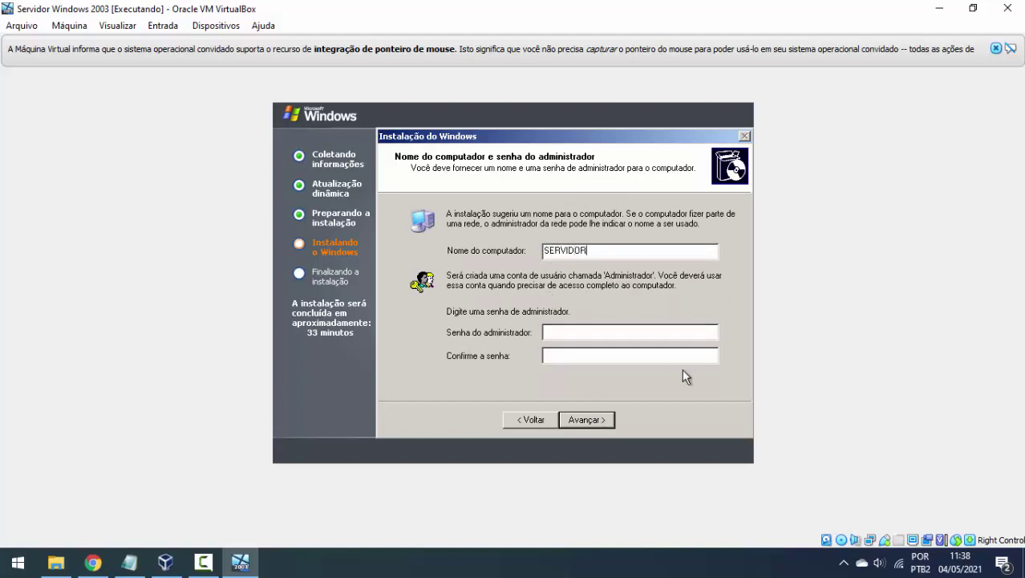
text( ETEC)
key(BackSpace)
key(BackSpace)
key(BackSpace)
key(BackSpace)
text(TESTE)
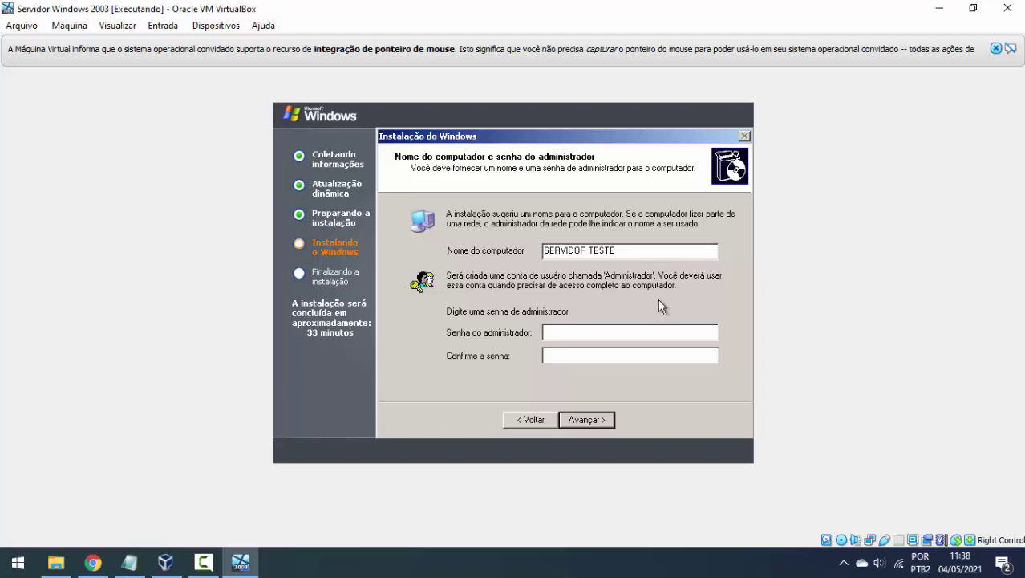
click(638, 336)
key(Tab)
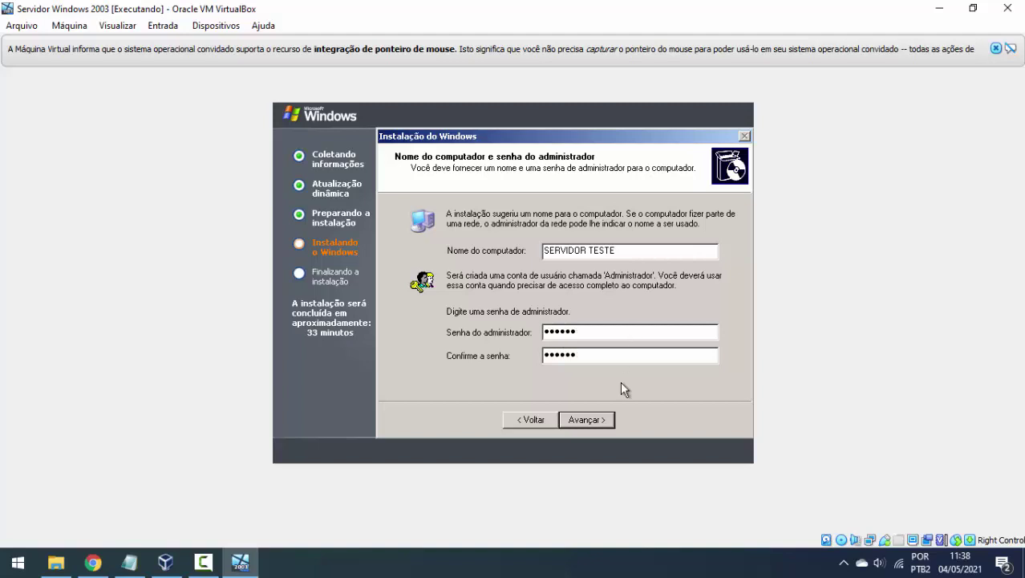
click(593, 424)
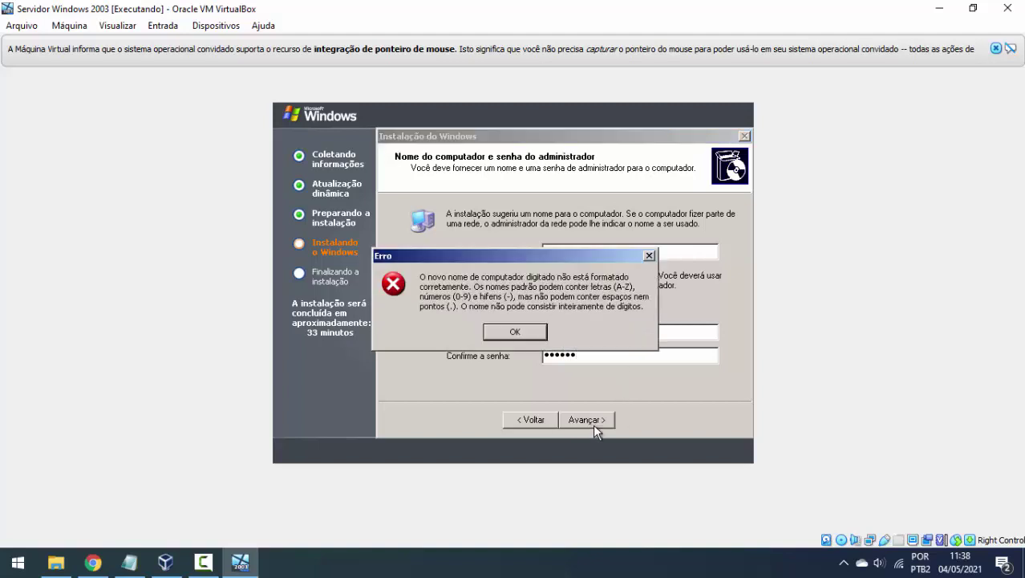
After the invalid-name error, replace the space in the computer name with an underscore.
click(527, 335)
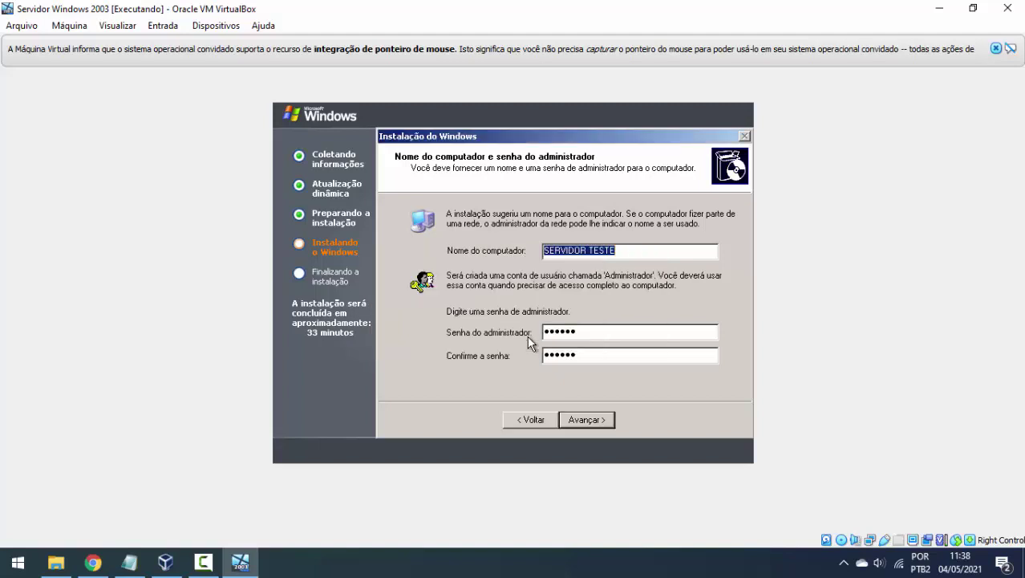
click(588, 250)
key(BackSpace)
text(-)
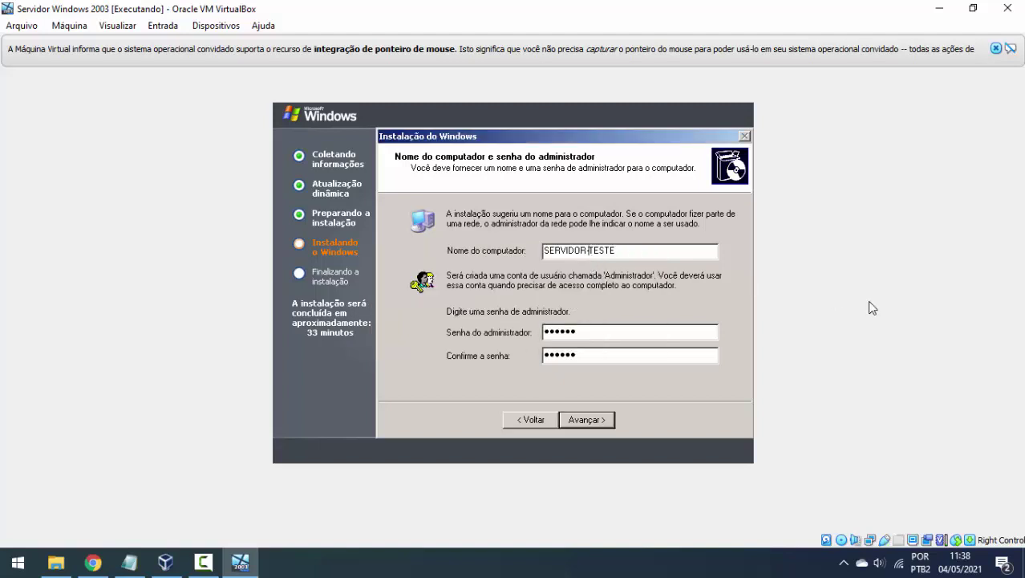
key(BackSpace)
text(_)
click(581, 419)
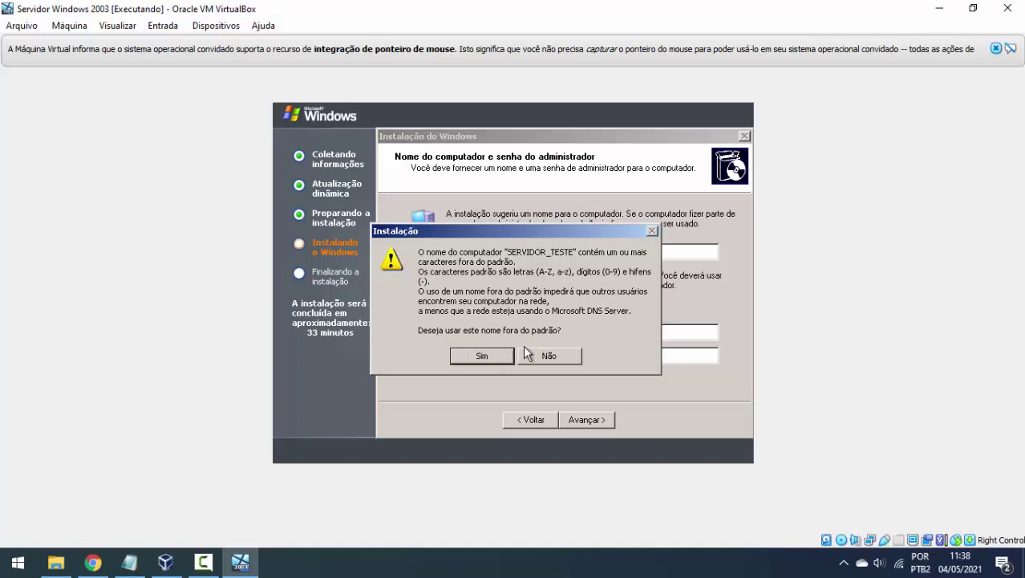
Correct the name to SERVIDORTESTE, accept the weak-password warning, and advance to date and time.
click(531, 360)
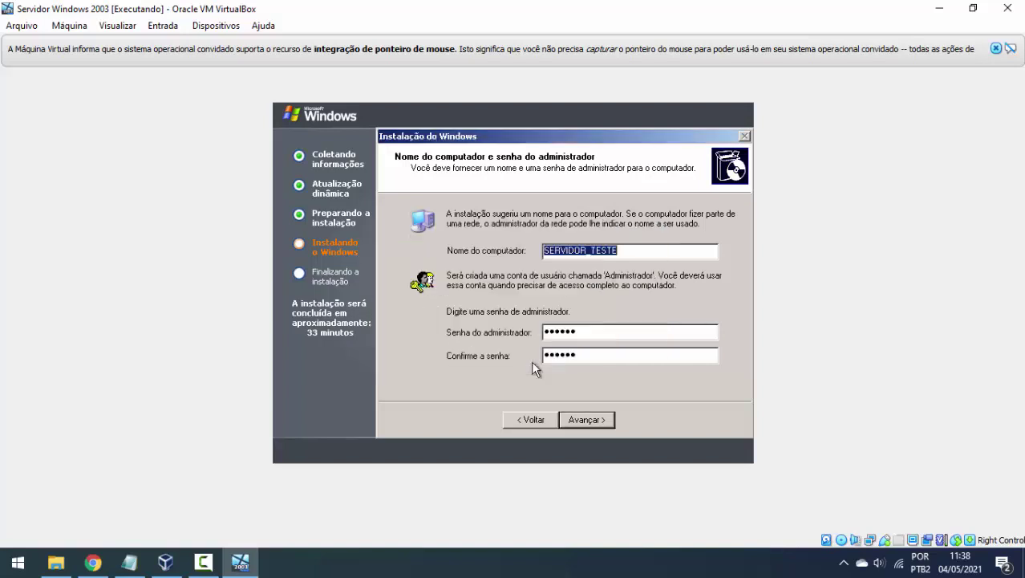
click(625, 250)
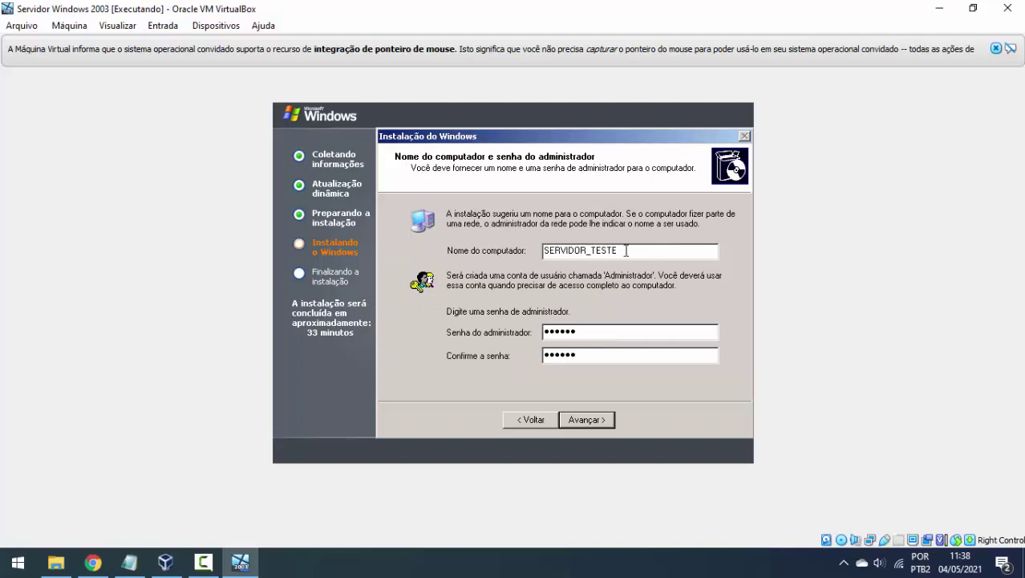
click(593, 250)
key(BackSpace)
key(BackSpace)
text(T)
click(605, 423)
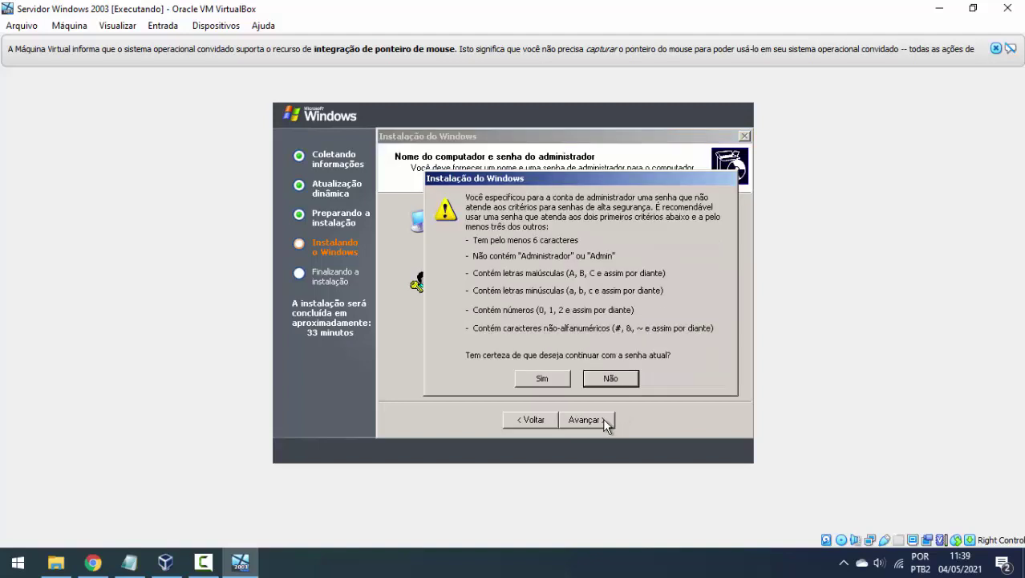
click(554, 385)
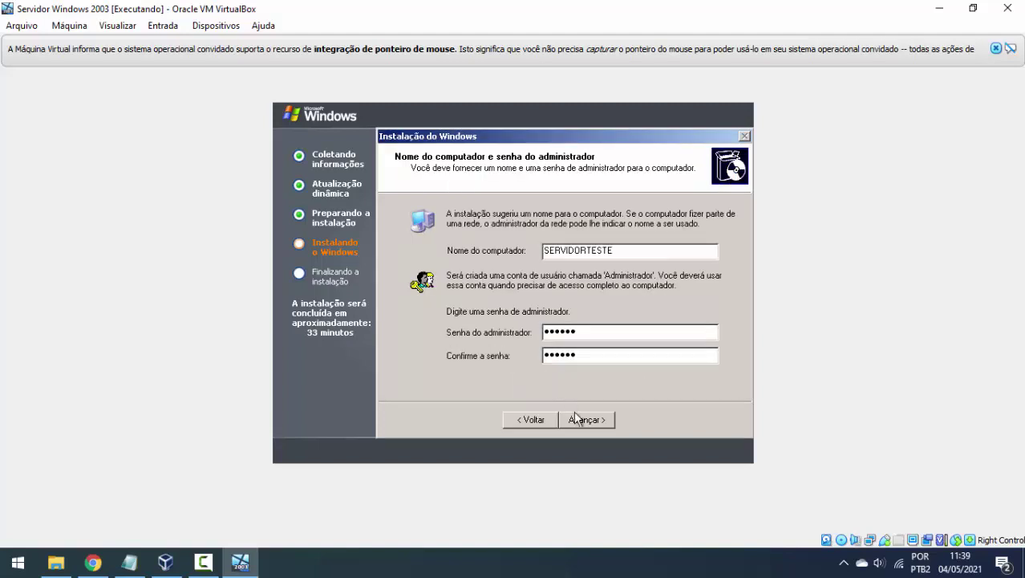
click(585, 419)
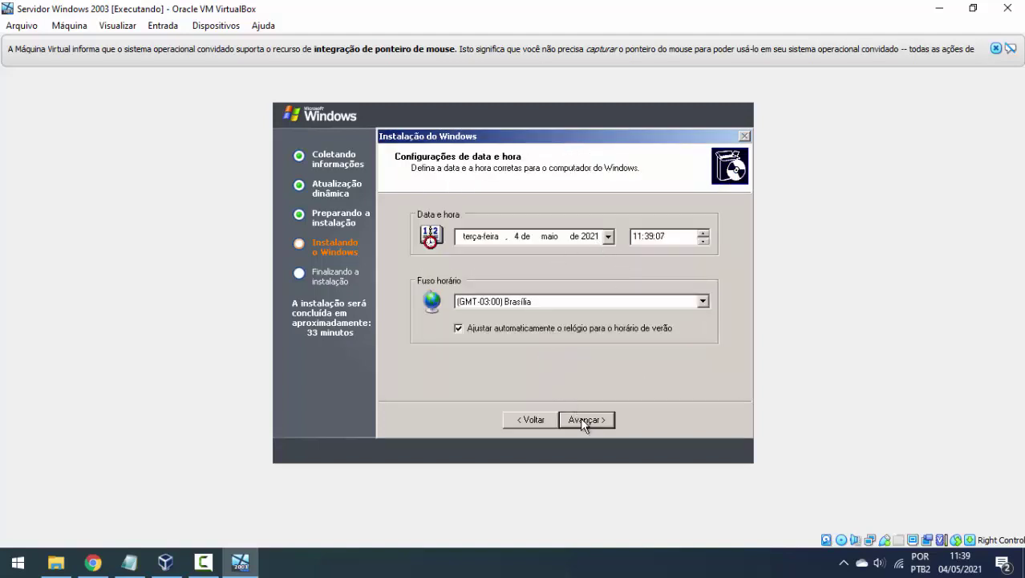
Accept default date/time, Configurações típicas networking and the GRUPO workgroup, then await installation.
click(586, 420)
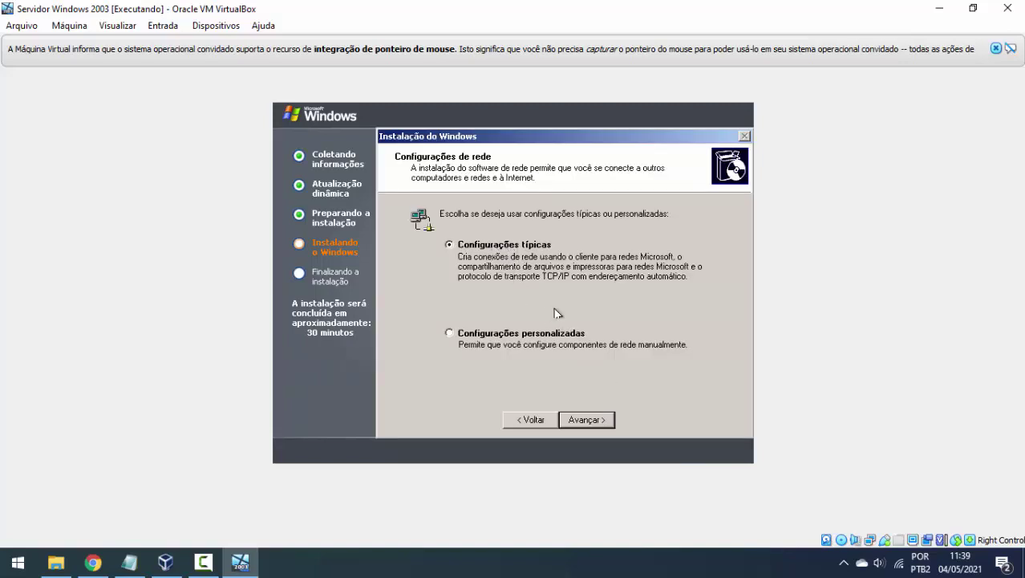
click(588, 423)
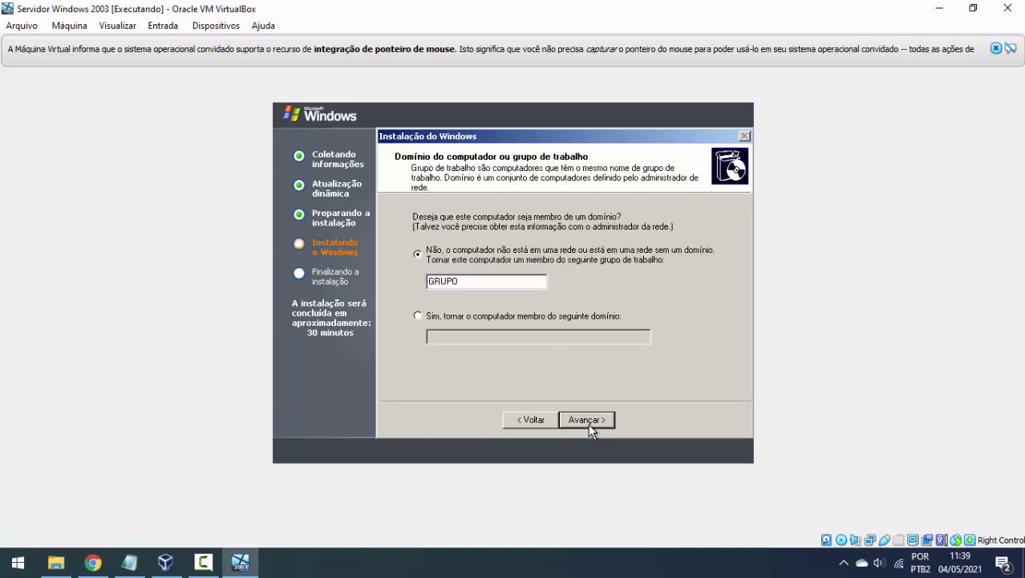
click(588, 420)
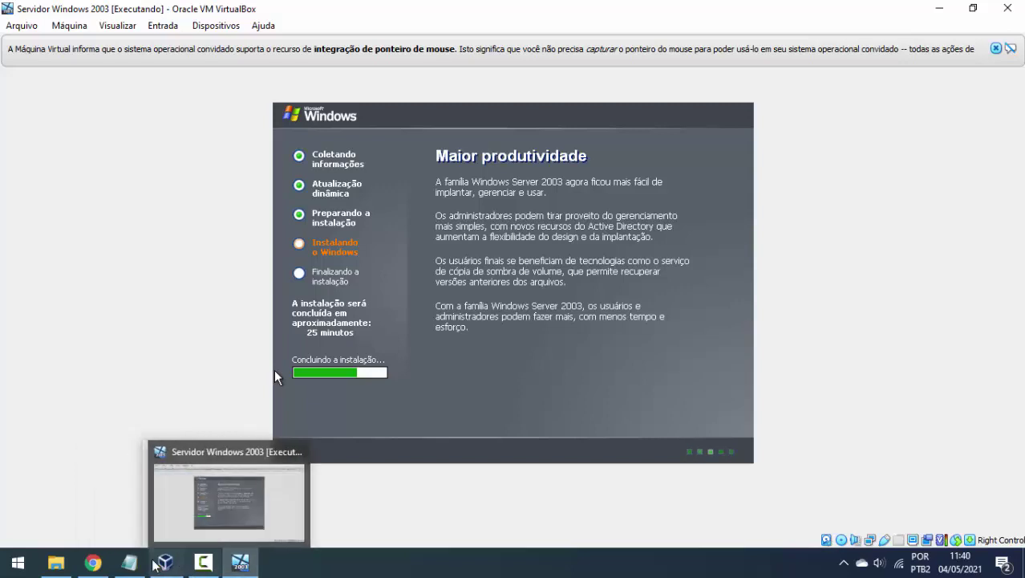
click(204, 563)
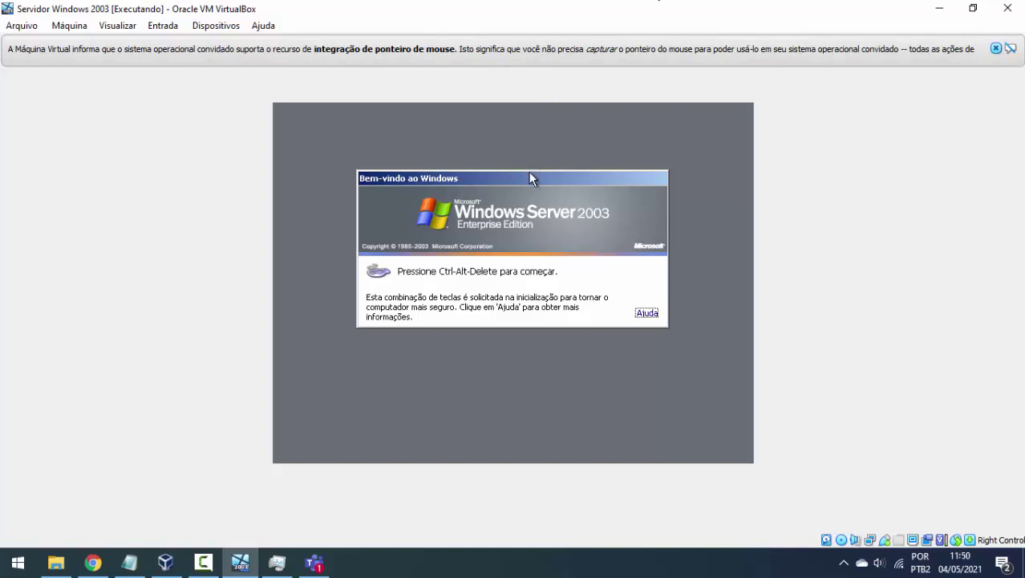
Dismiss the host notices and send Ctrl-Alt-Del to the guest from the Entrada menu.
click(996, 48)
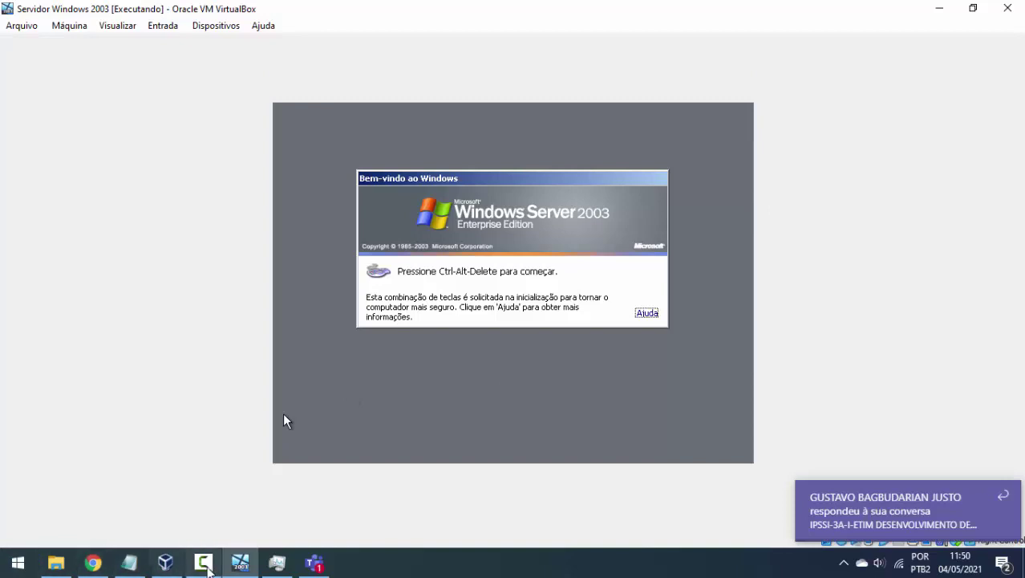
click(1004, 496)
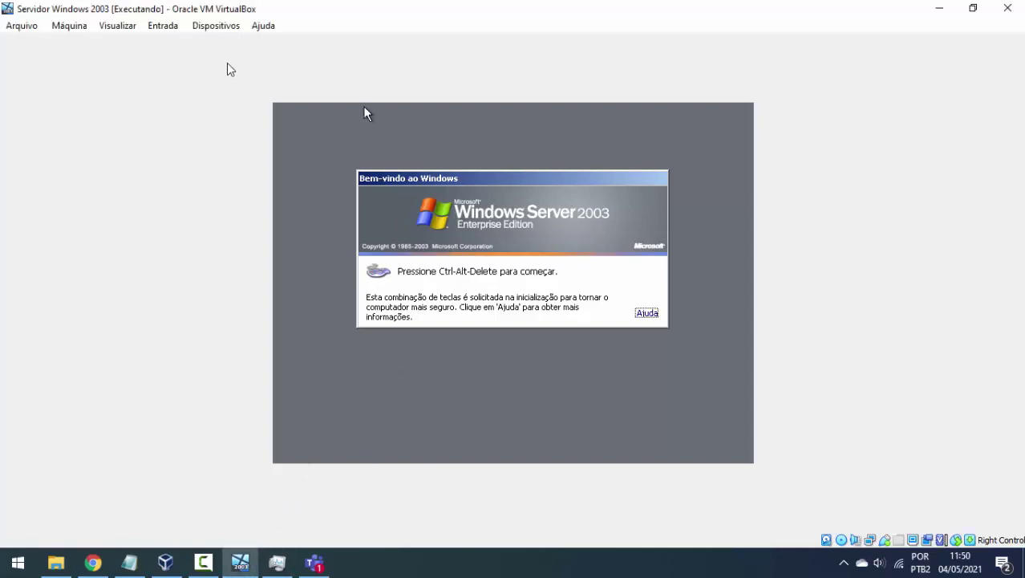
click(166, 28)
mouse_move(176, 46)
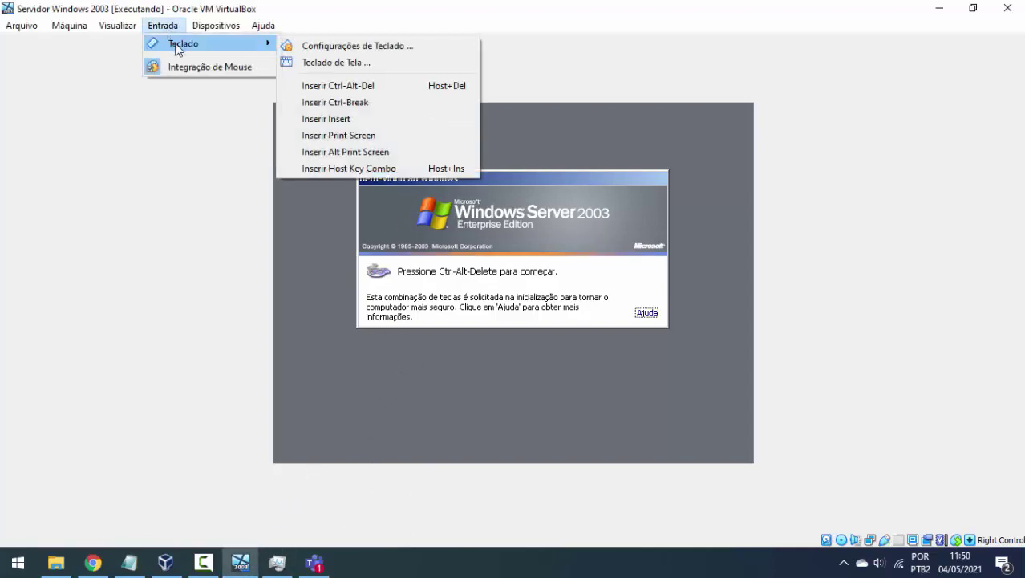
click(354, 86)
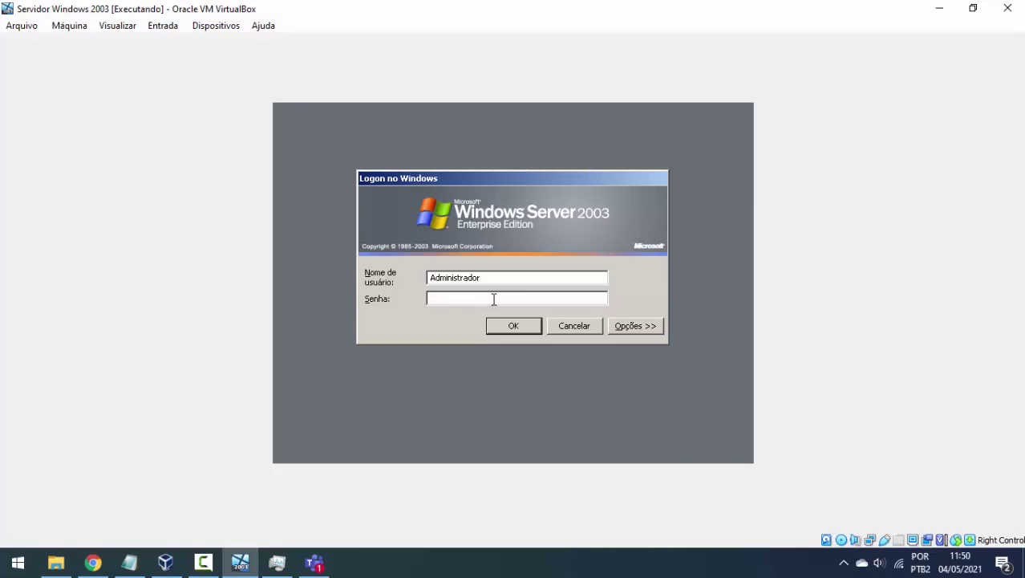
Log on as Administrator with the password and close Gerenciar o servidor.
text(******)
click(521, 329)
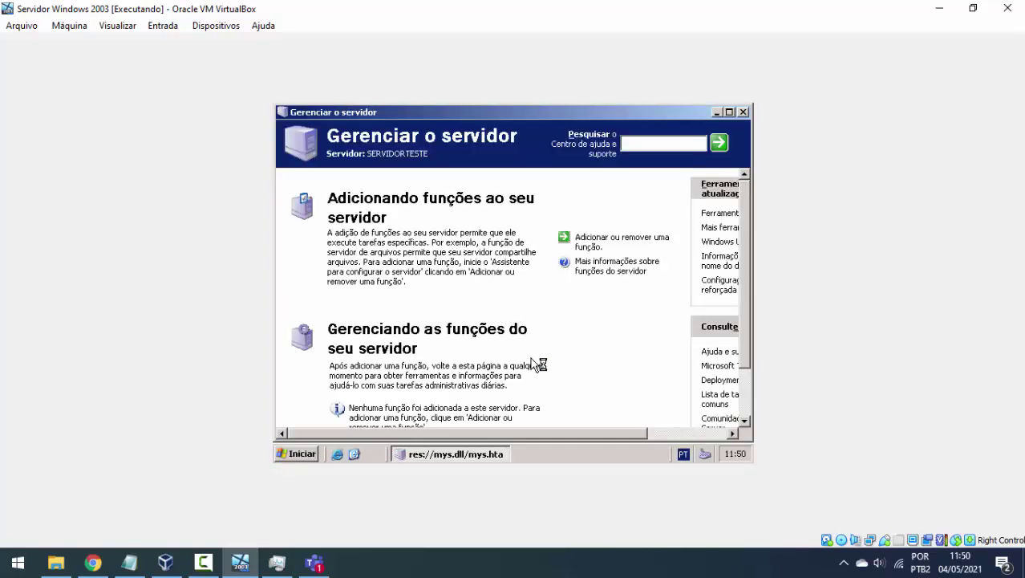
drag(529, 429, 614, 431)
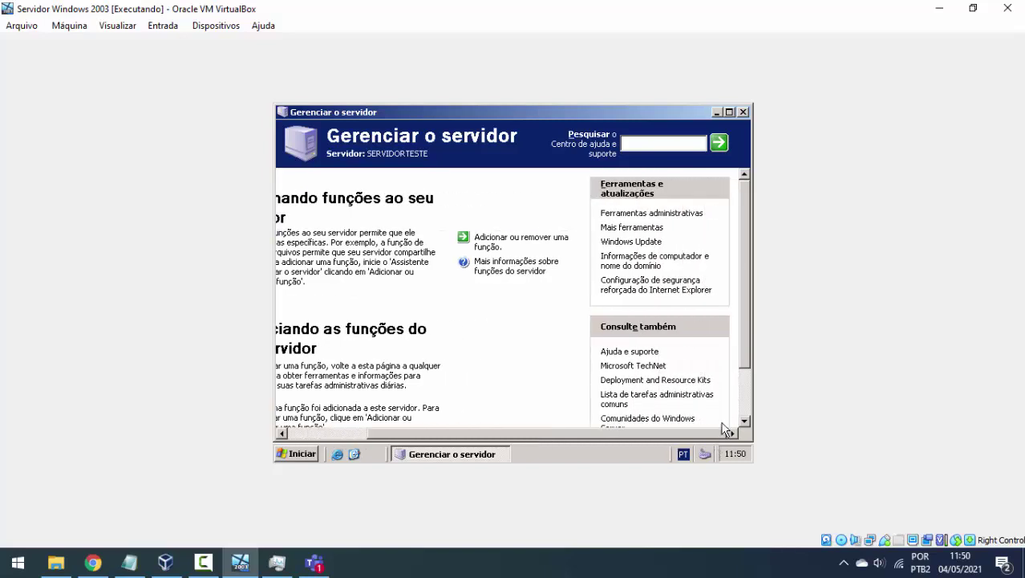
click(742, 112)
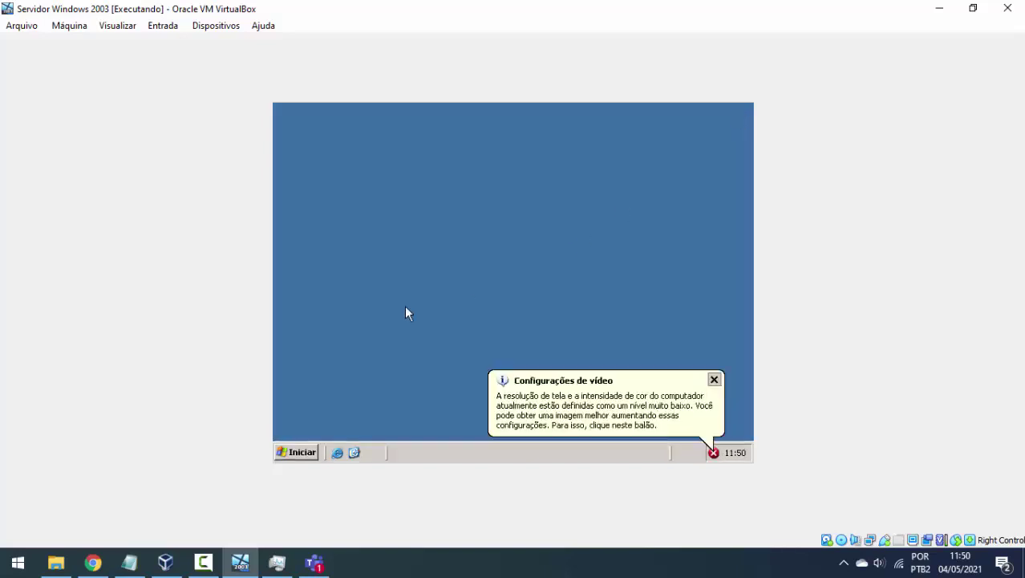
Raise the guest resolution from 640x480 to 1024x768 in Display Properties, apply, and keep it.
click(715, 381)
right_click(538, 255)
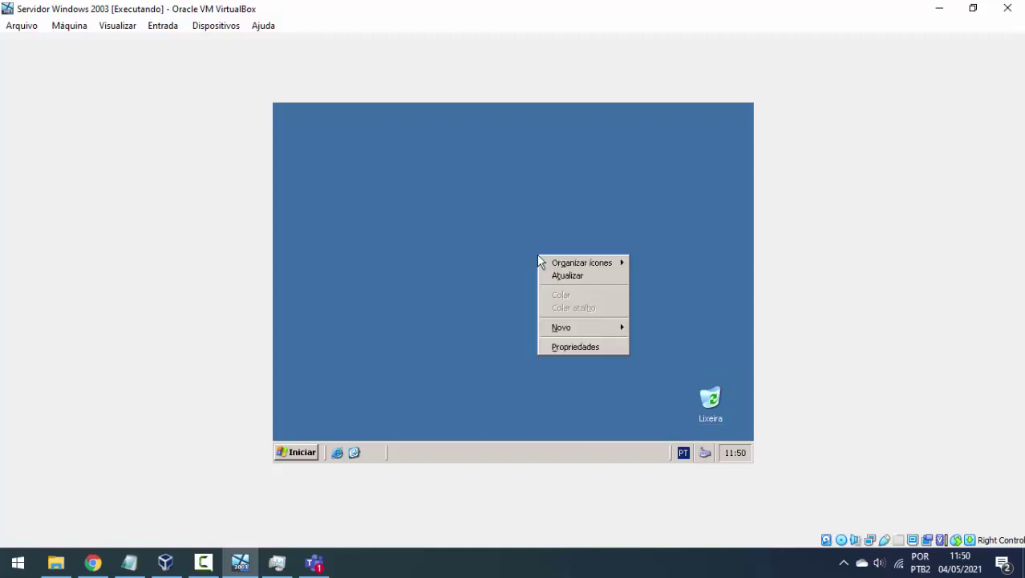
right_click(449, 243)
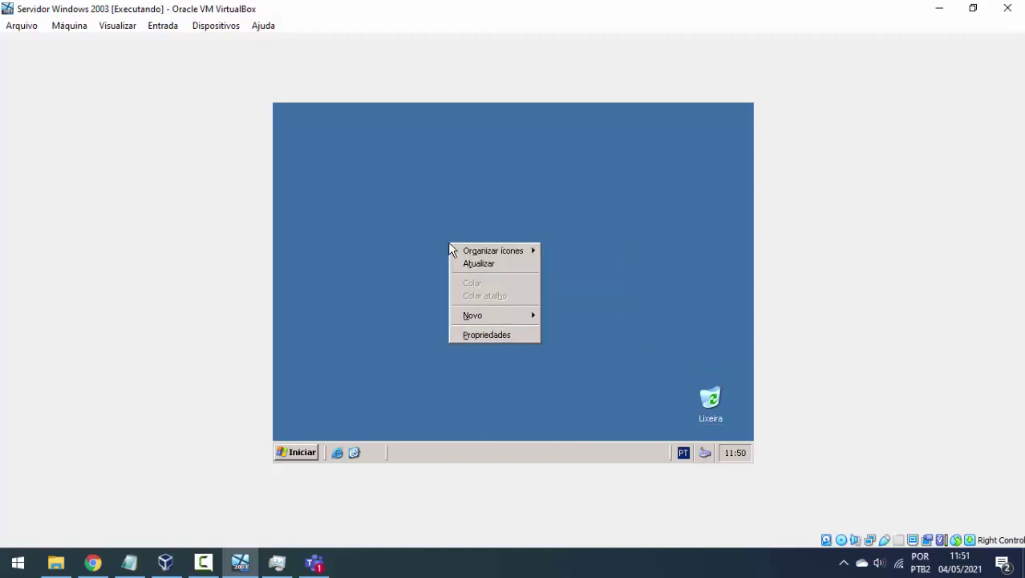
click(498, 335)
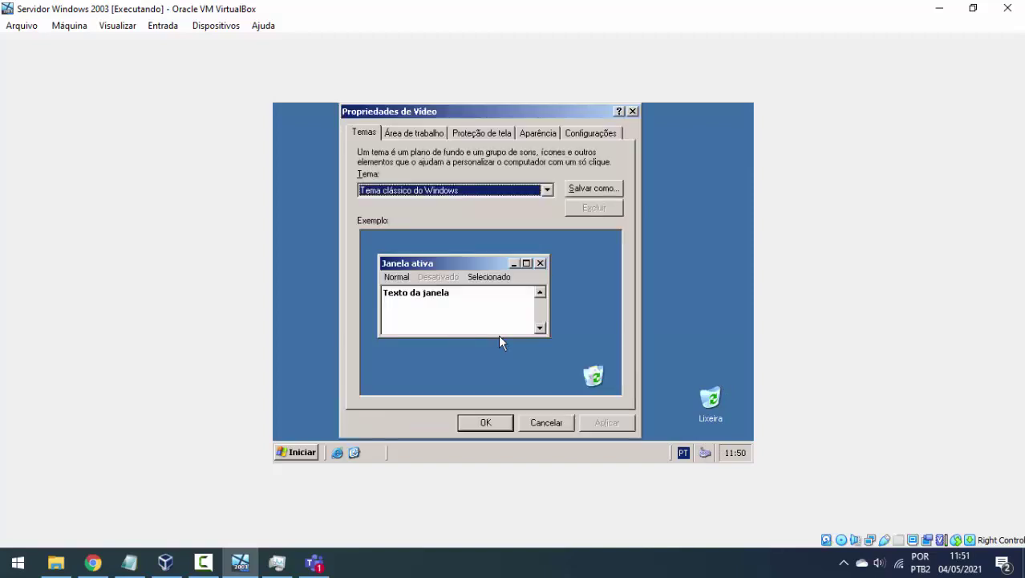
click(605, 134)
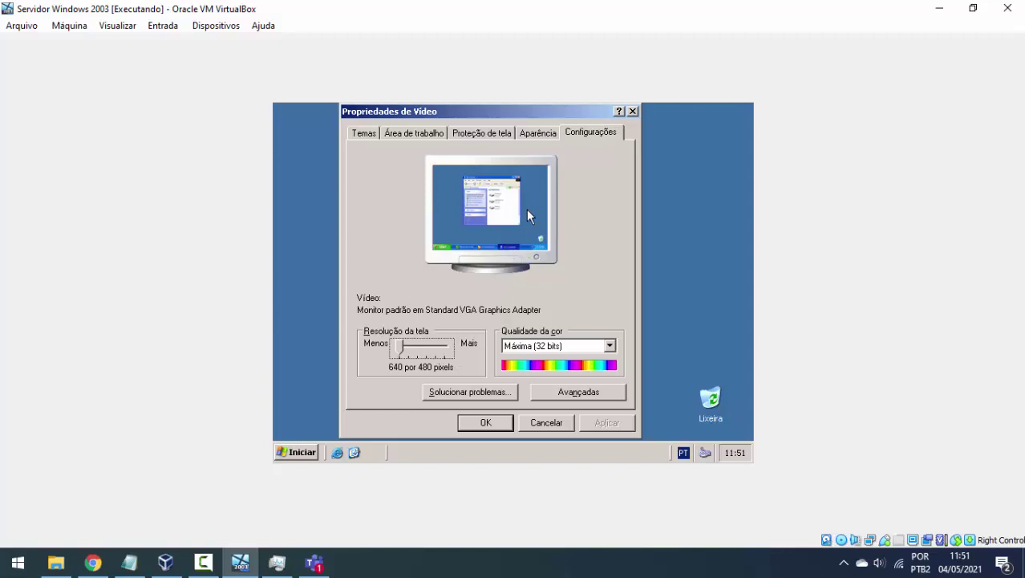
click(413, 351)
click(420, 346)
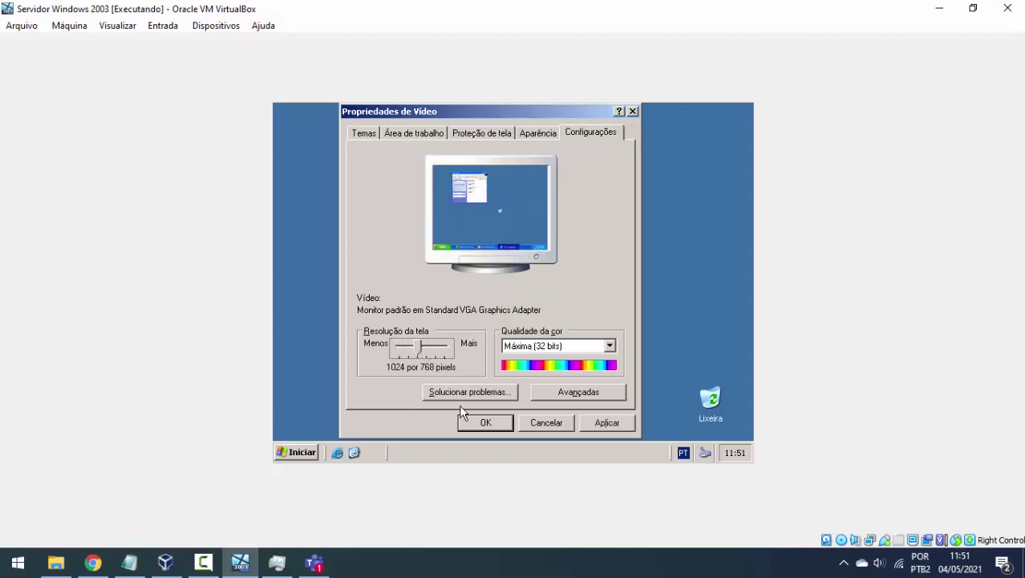
click(596, 419)
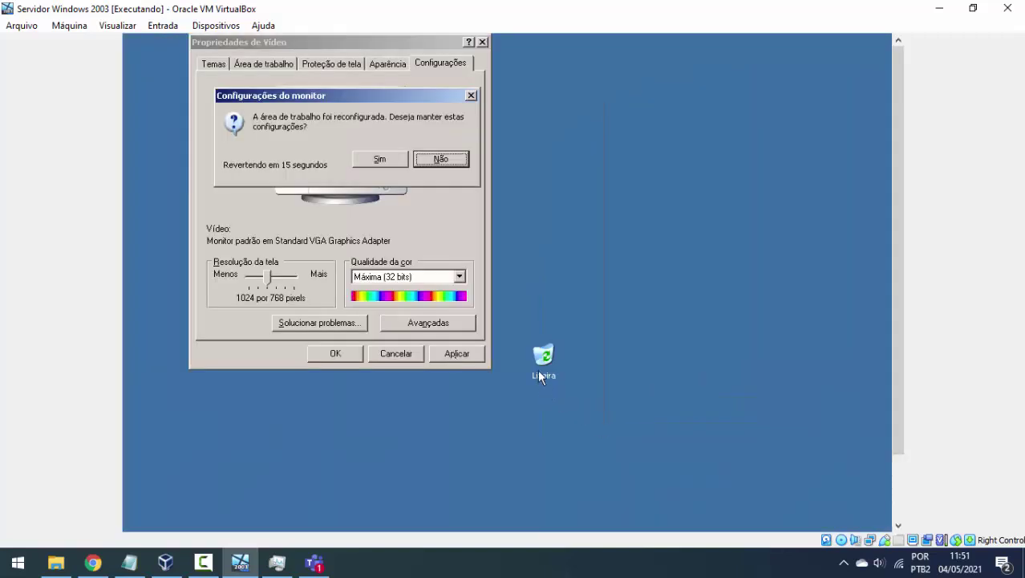
click(373, 160)
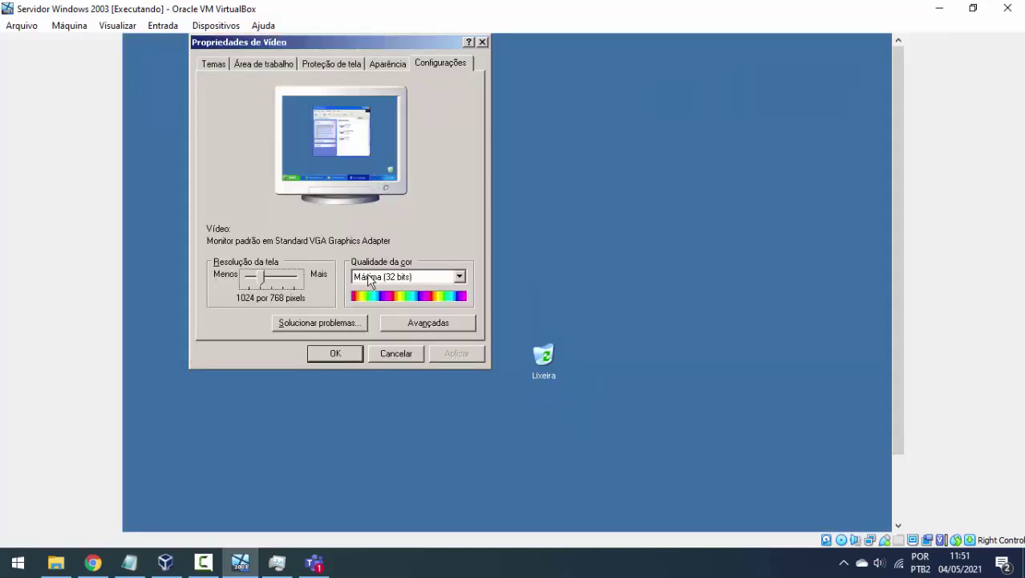
click(354, 356)
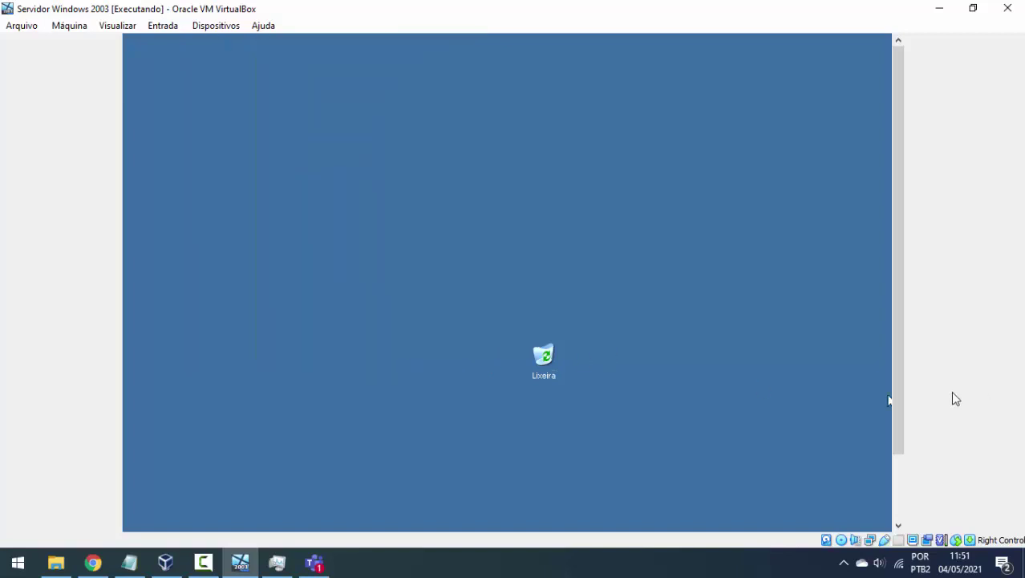
Adjust the resolution slider in Display Properties, then apply and keep the new setting.
drag(892, 391, 904, 252)
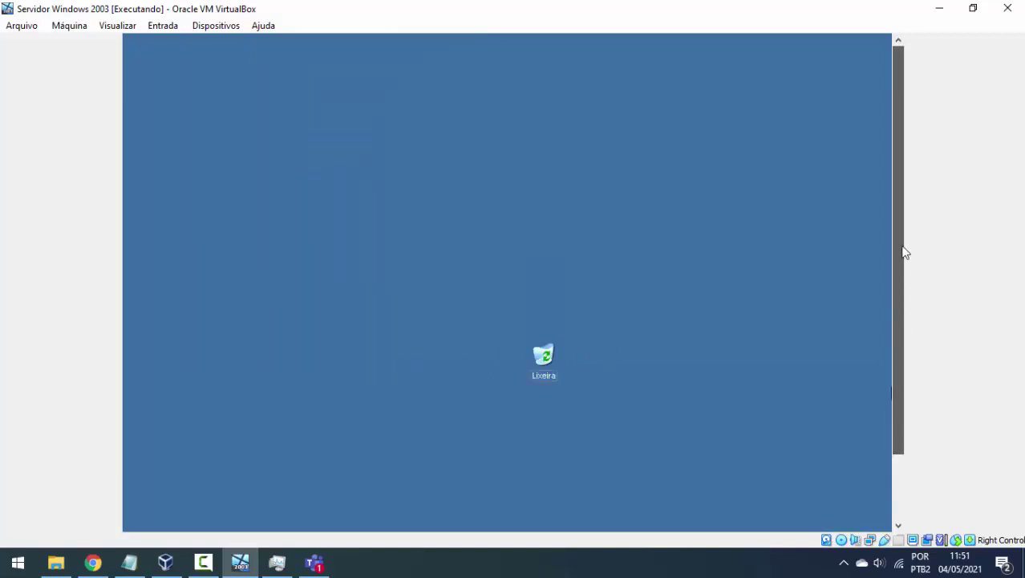
right_click(614, 230)
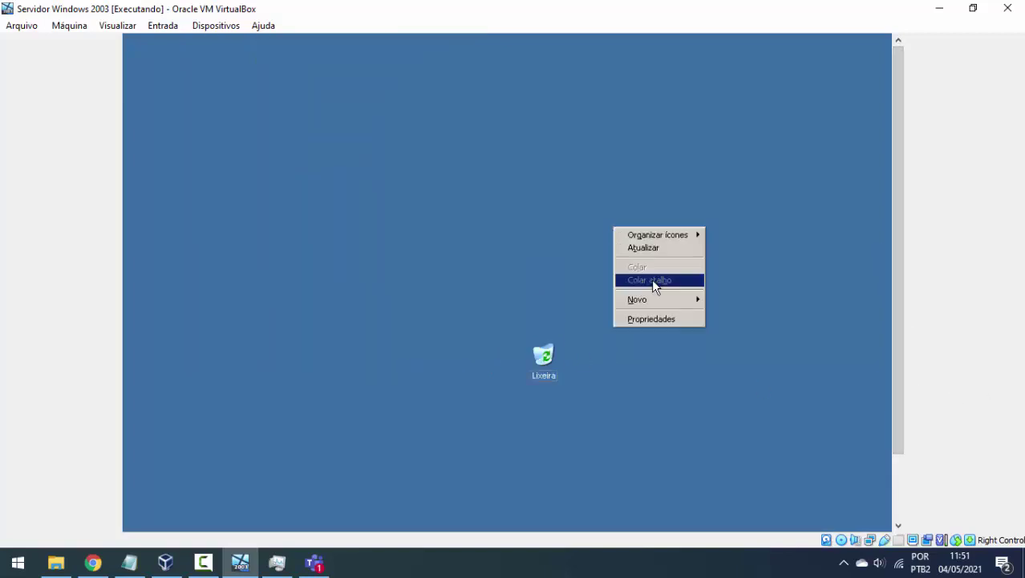
click(670, 319)
click(214, 80)
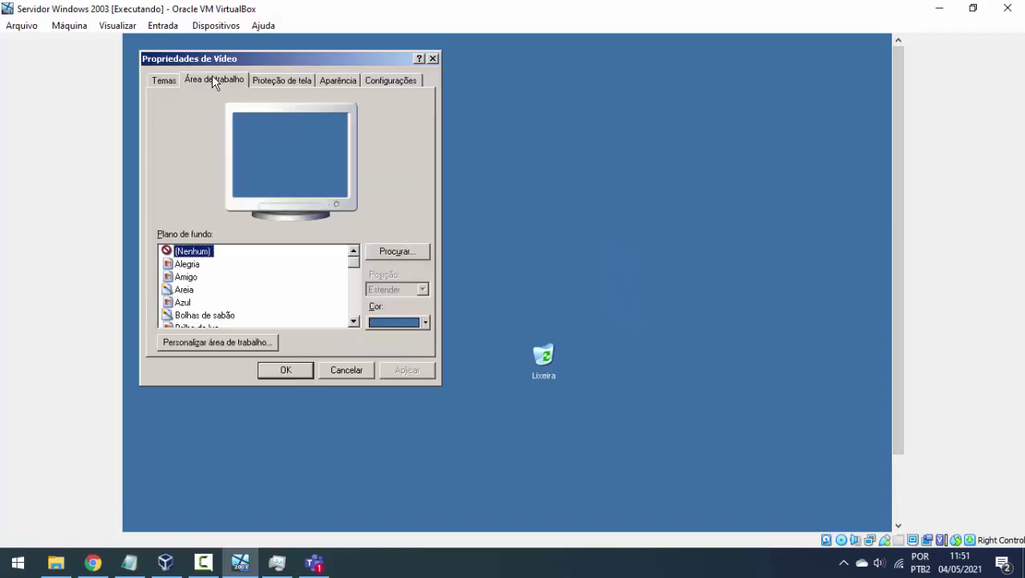
click(390, 80)
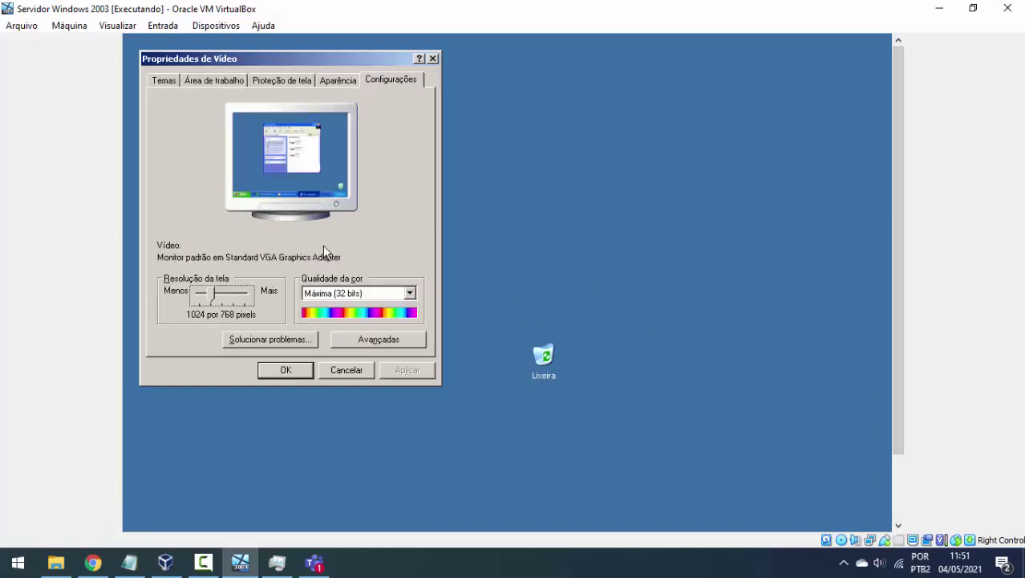
click(223, 298)
drag(223, 299, 200, 299)
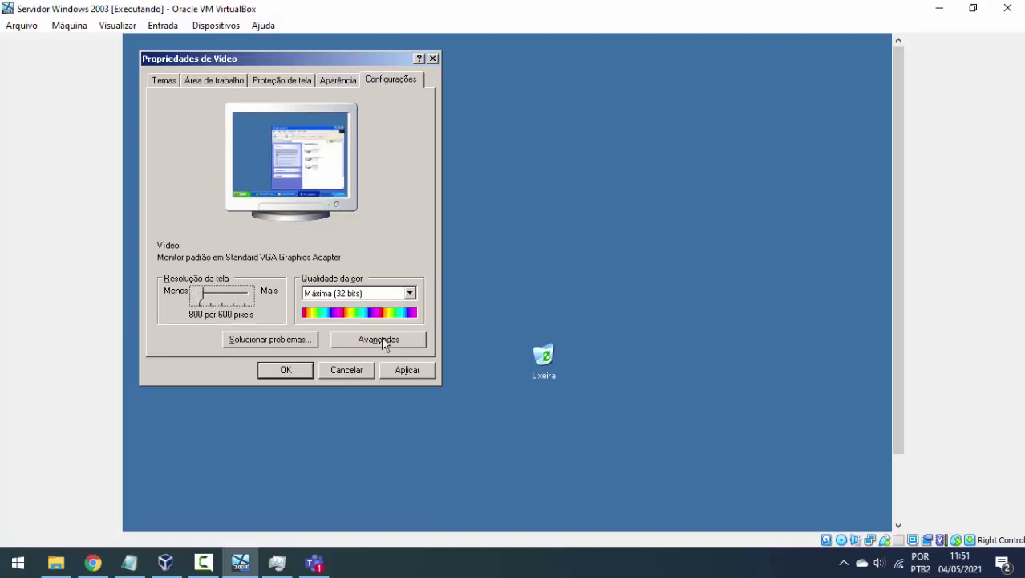
click(408, 370)
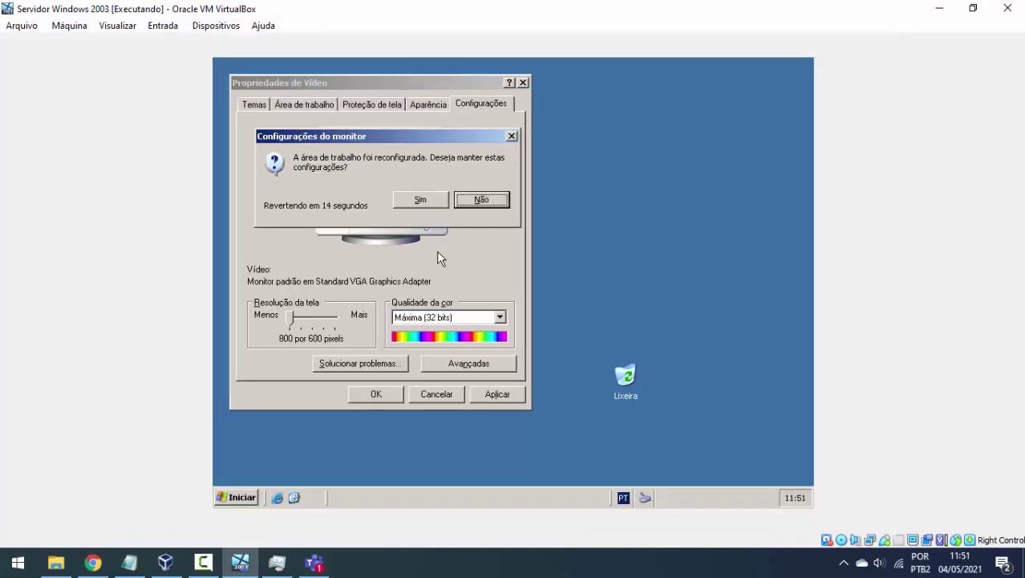
click(421, 200)
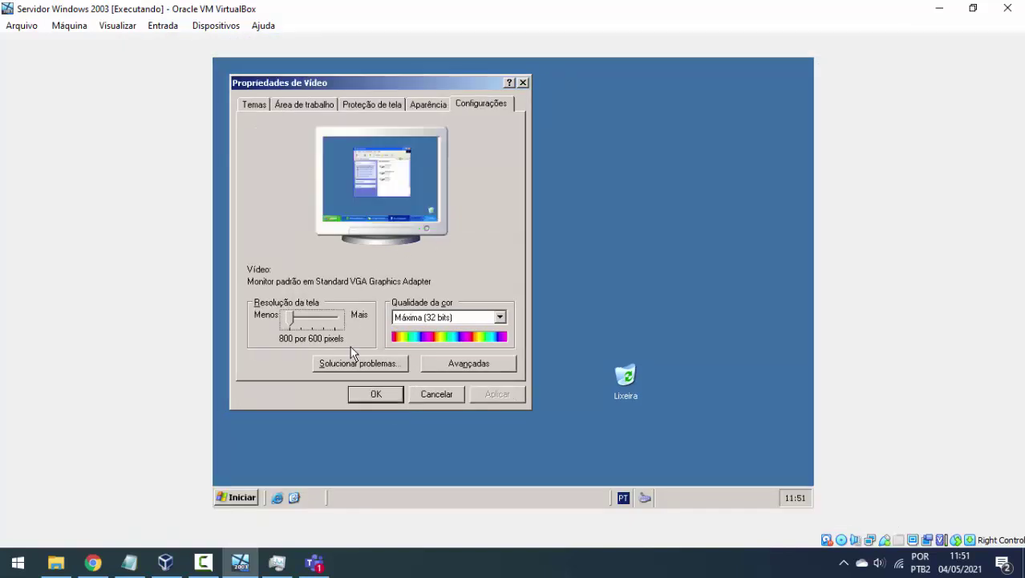
click(383, 399)
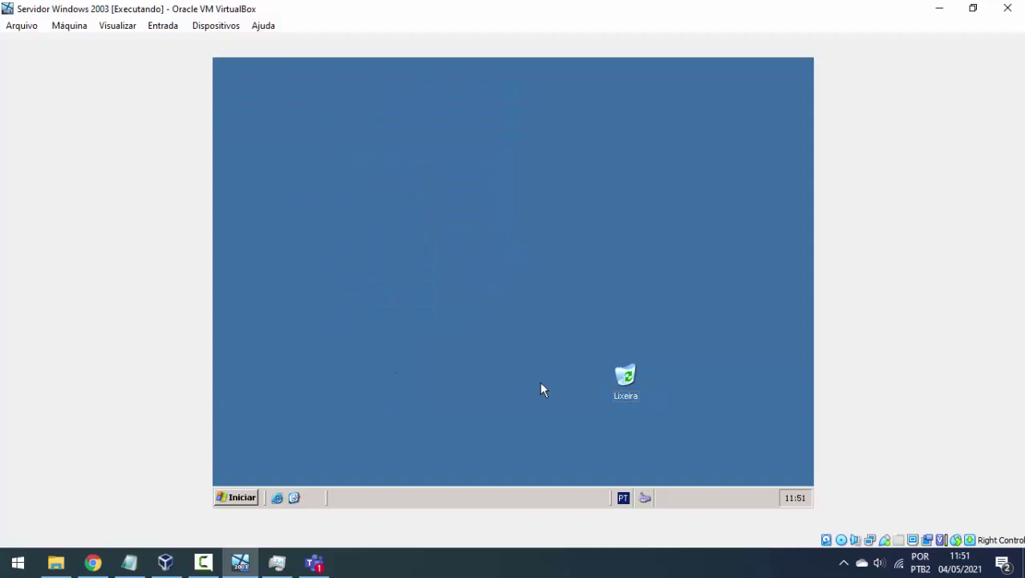
Reopen Display Properties, set 1024 by 768 pixels, apply, and accept the change.
right_click(555, 311)
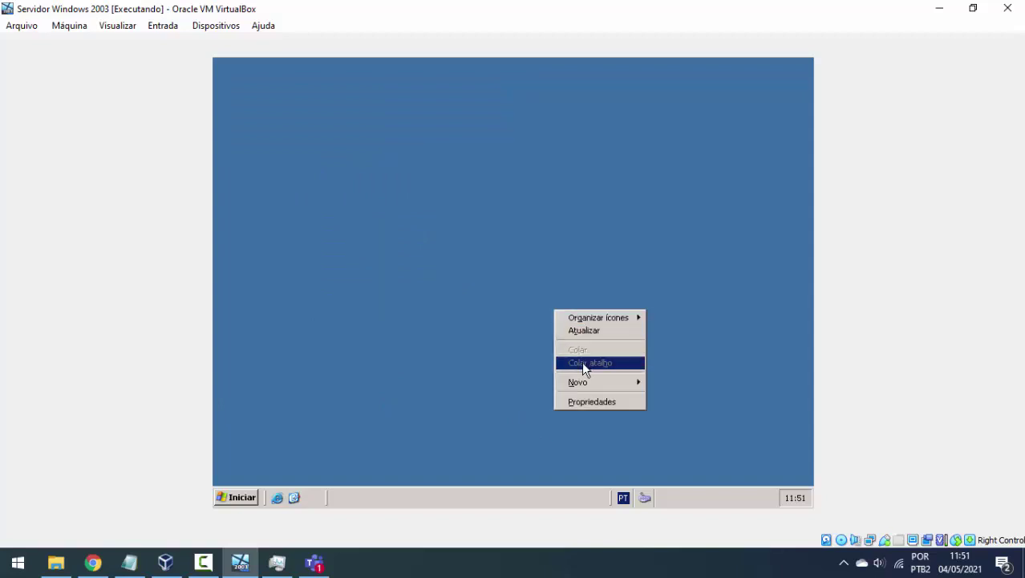
click(582, 403)
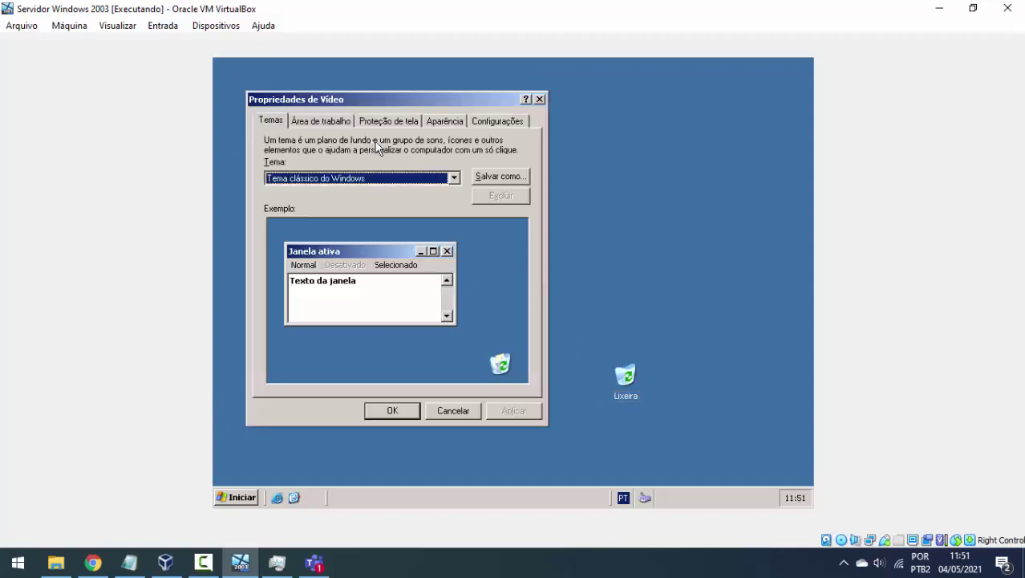
click(345, 126)
click(481, 122)
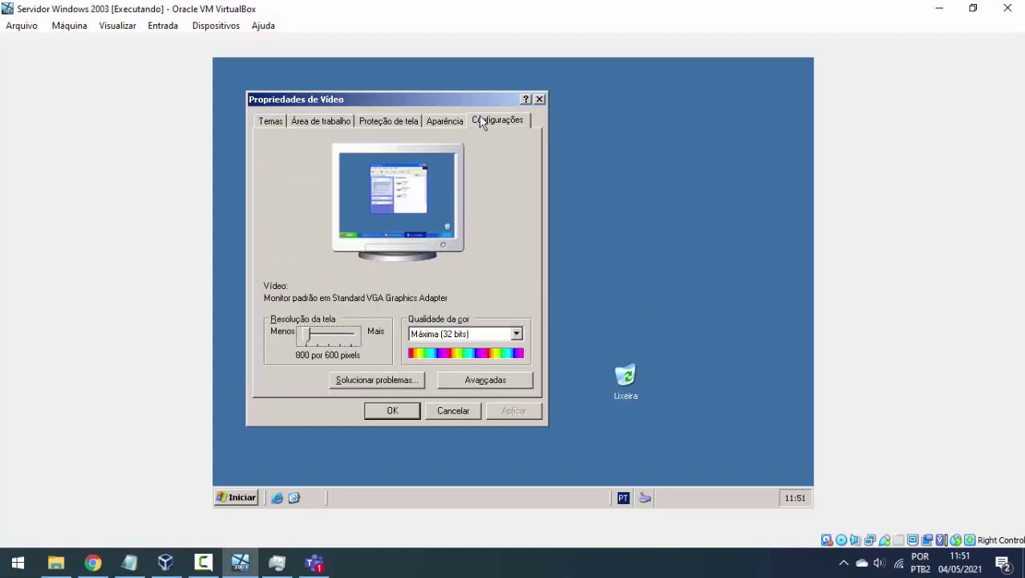
click(318, 336)
click(508, 409)
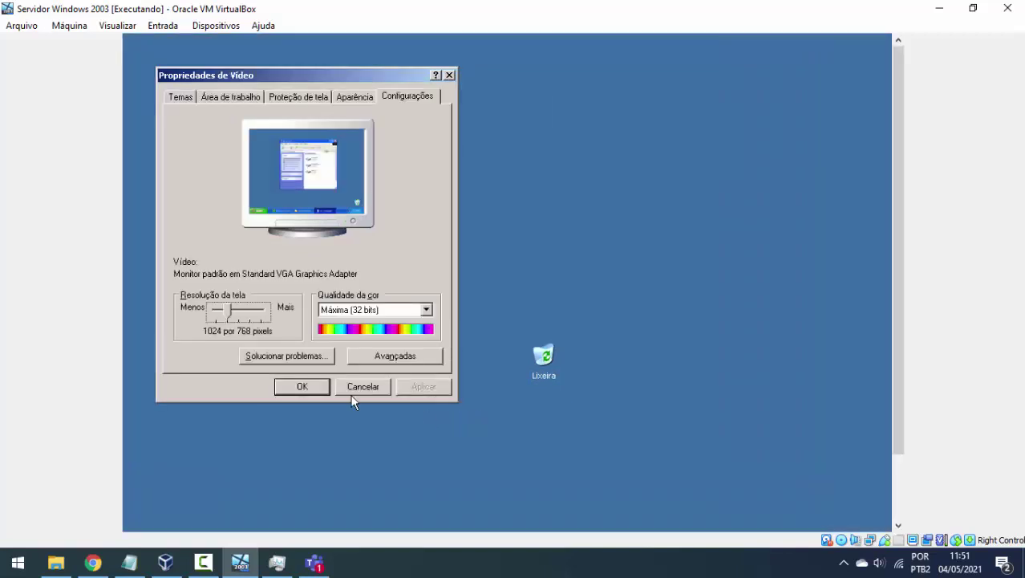
click(302, 386)
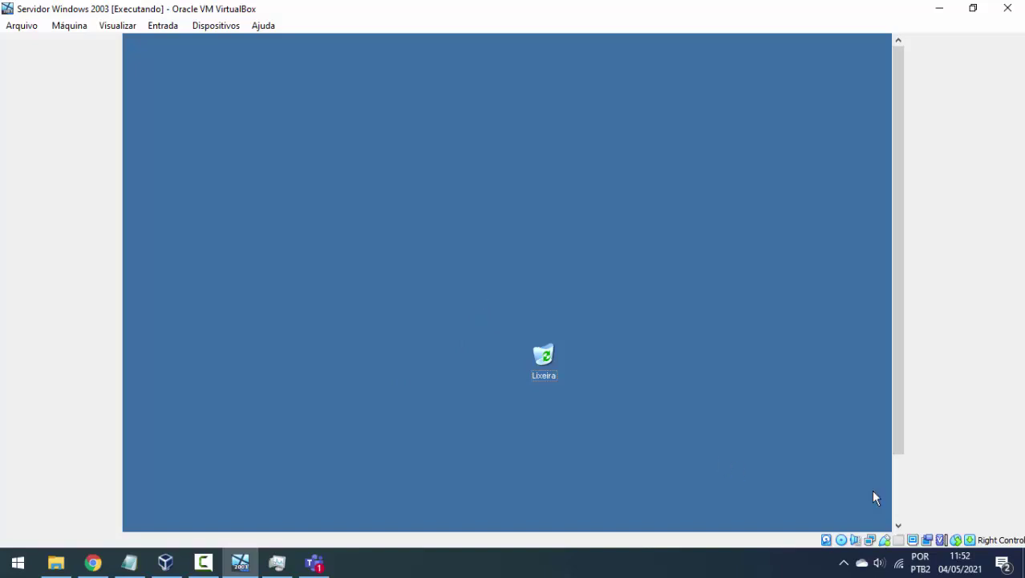
Switch the VM window to full-screen mode with Host+F, confirming Trocar.
drag(900, 378, 896, 464)
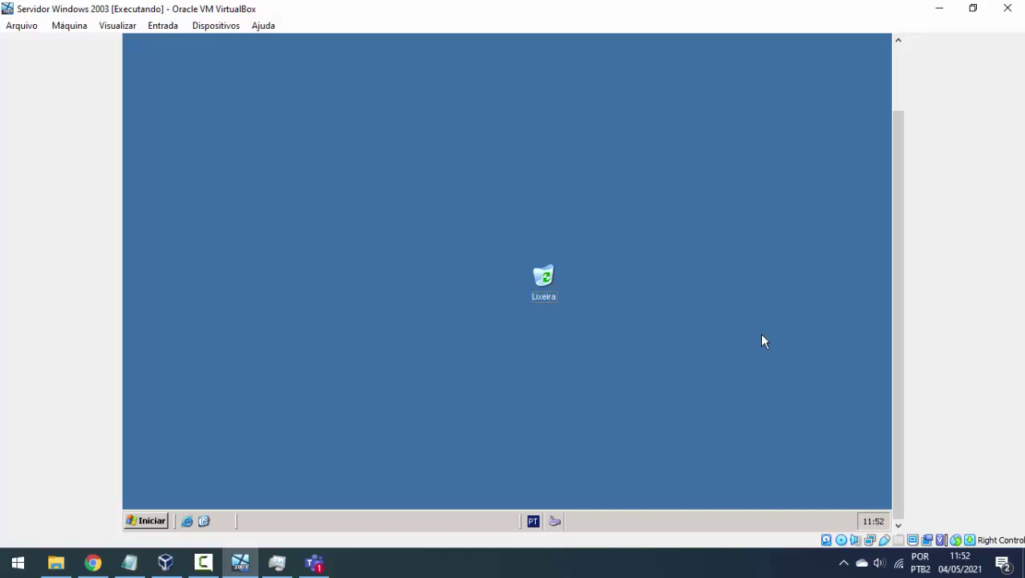
drag(898, 188, 898, 131)
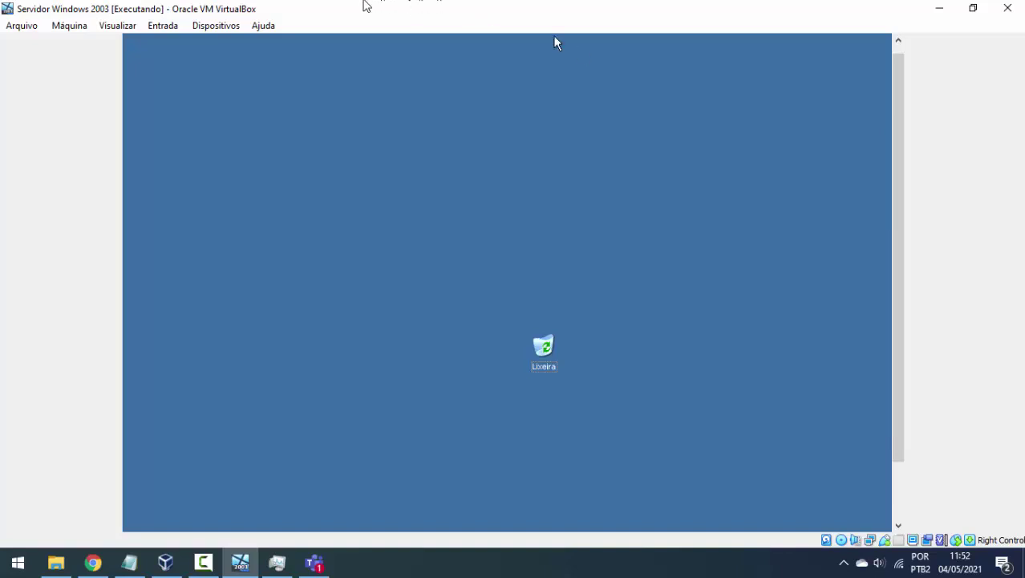
click(123, 29)
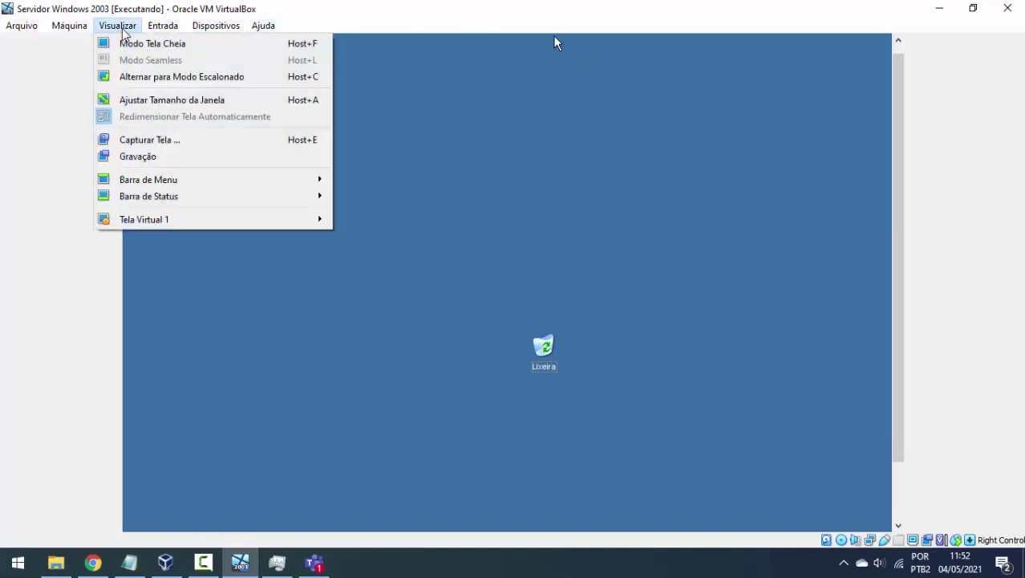
click(431, 143)
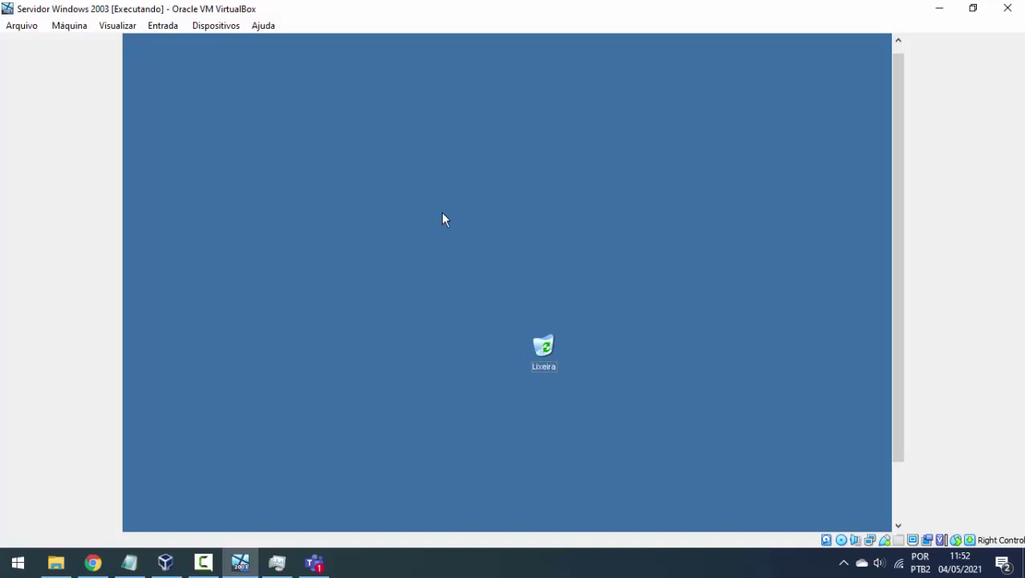
drag(900, 293, 831, 334)
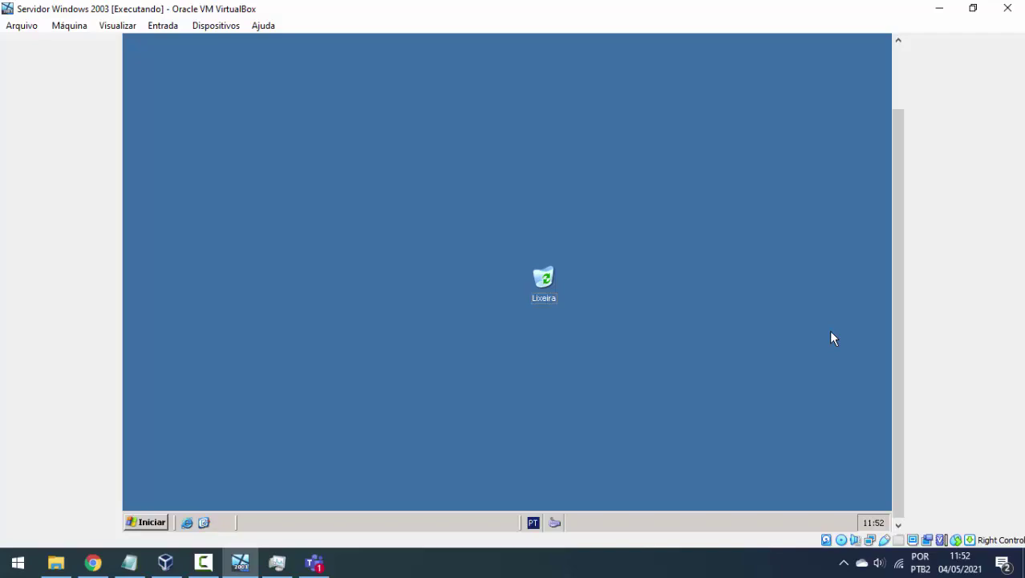
key(Control_R+f)
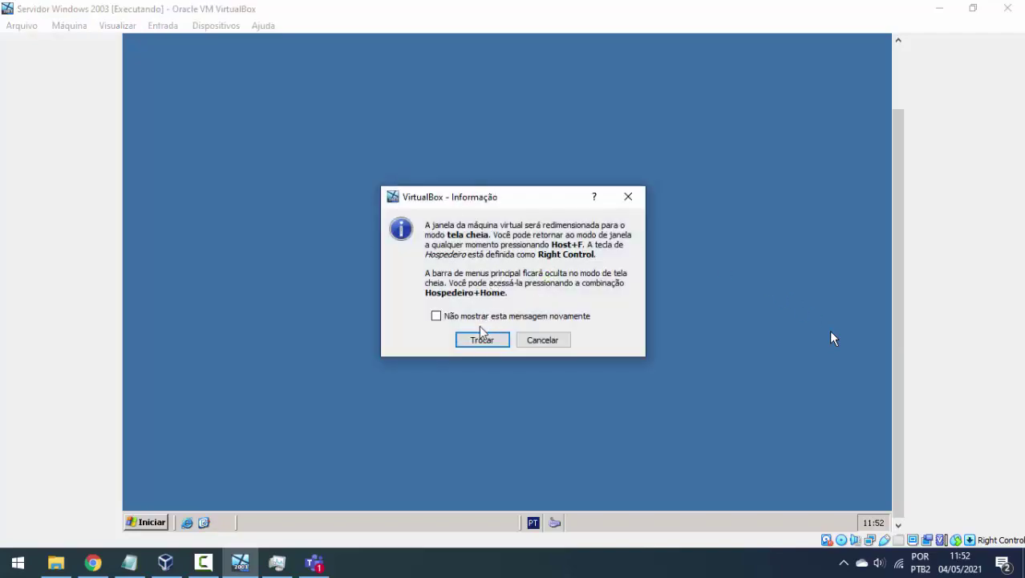
click(478, 341)
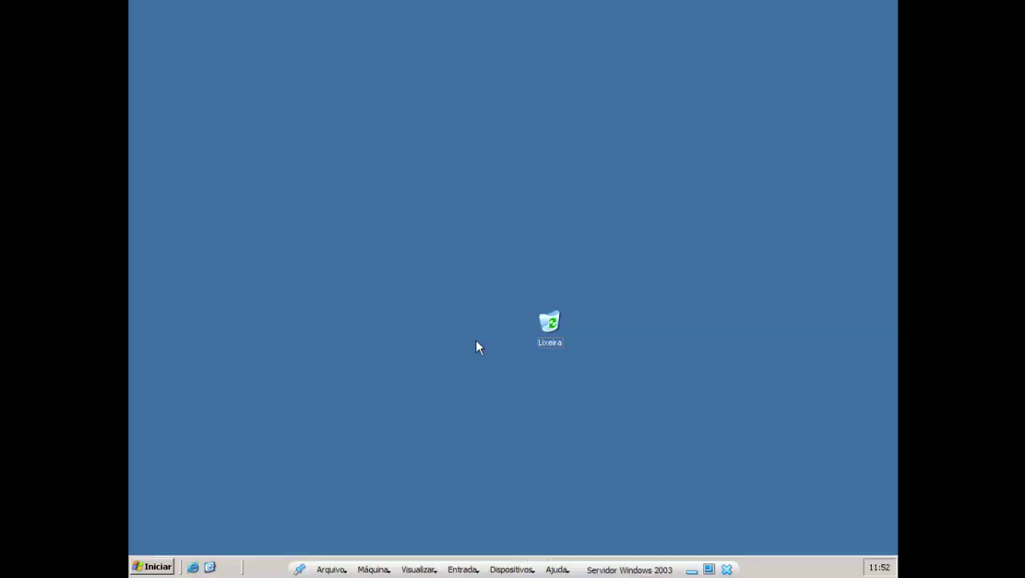
Open the Conexão local status from the guest Start menu via Conexões de rede.
click(159, 567)
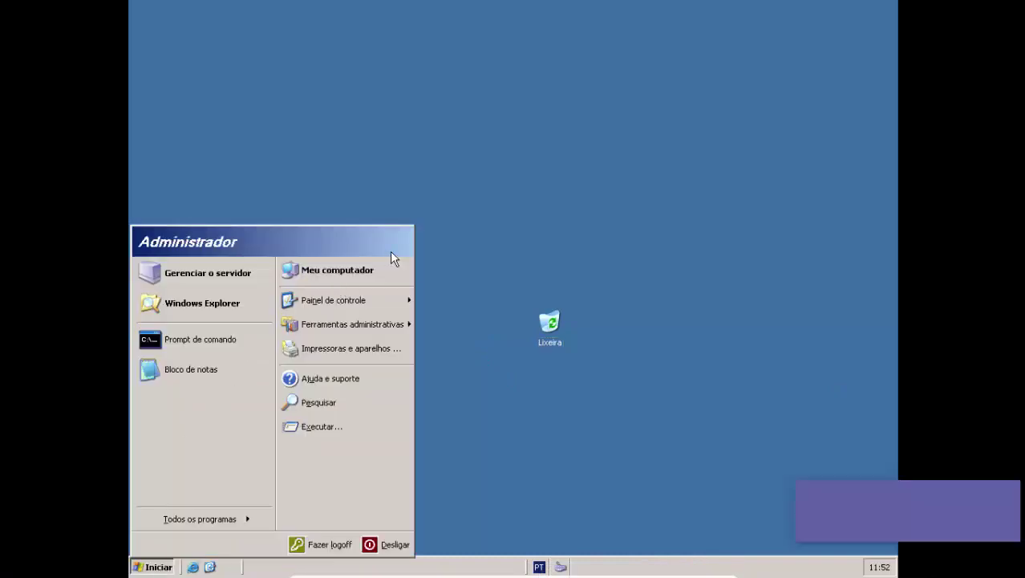
click(670, 341)
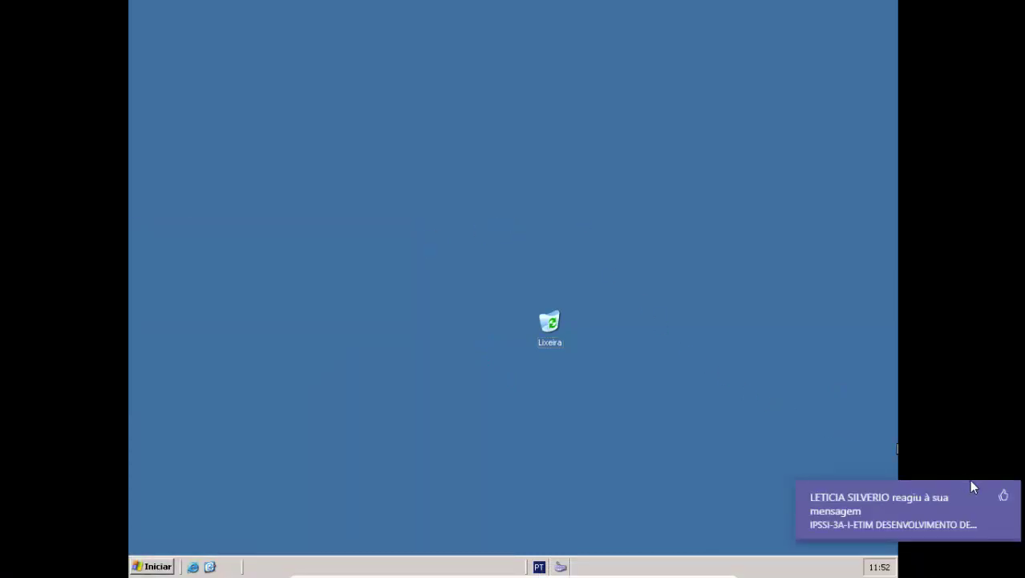
click(1004, 497)
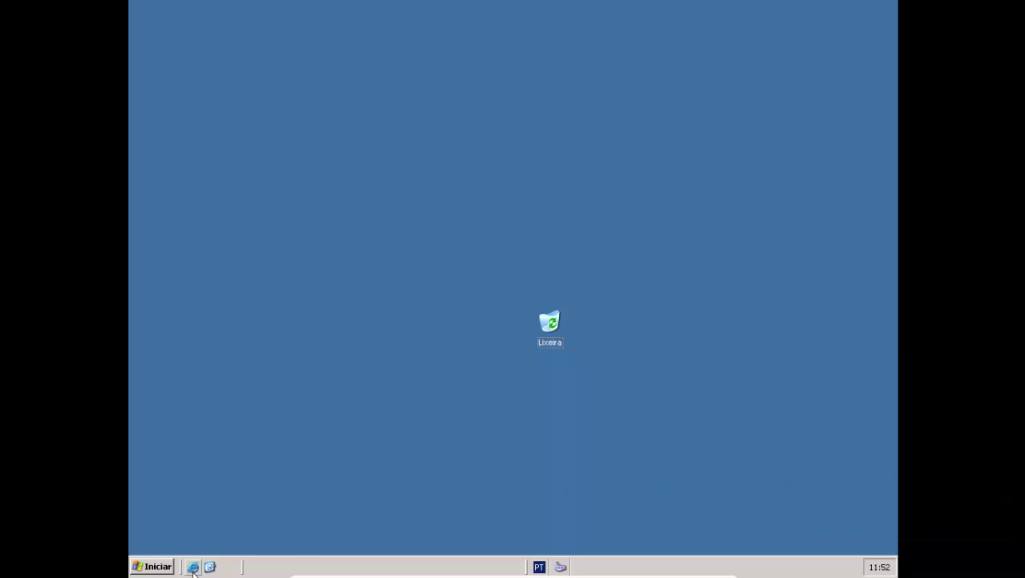
click(157, 567)
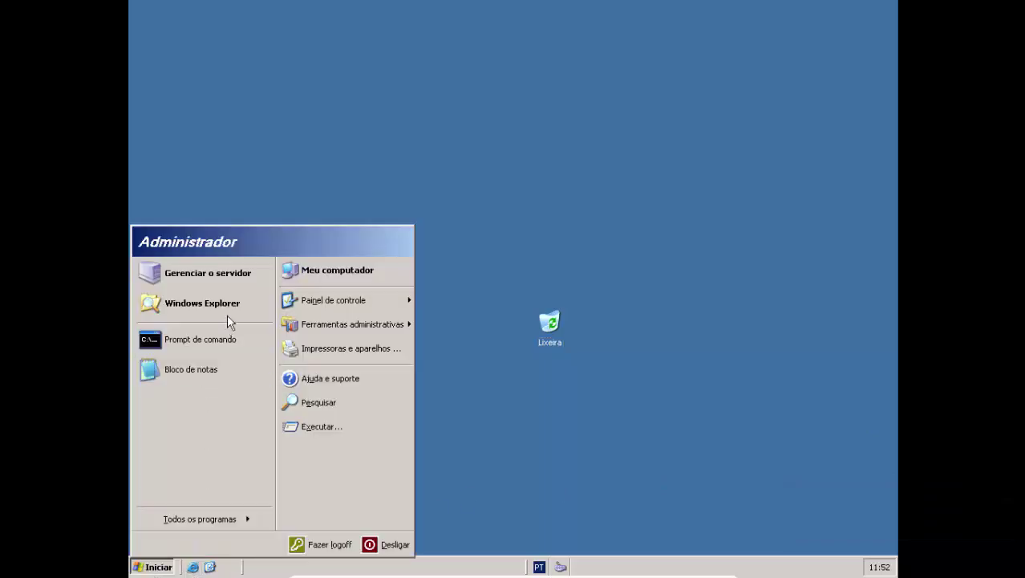
click(201, 518)
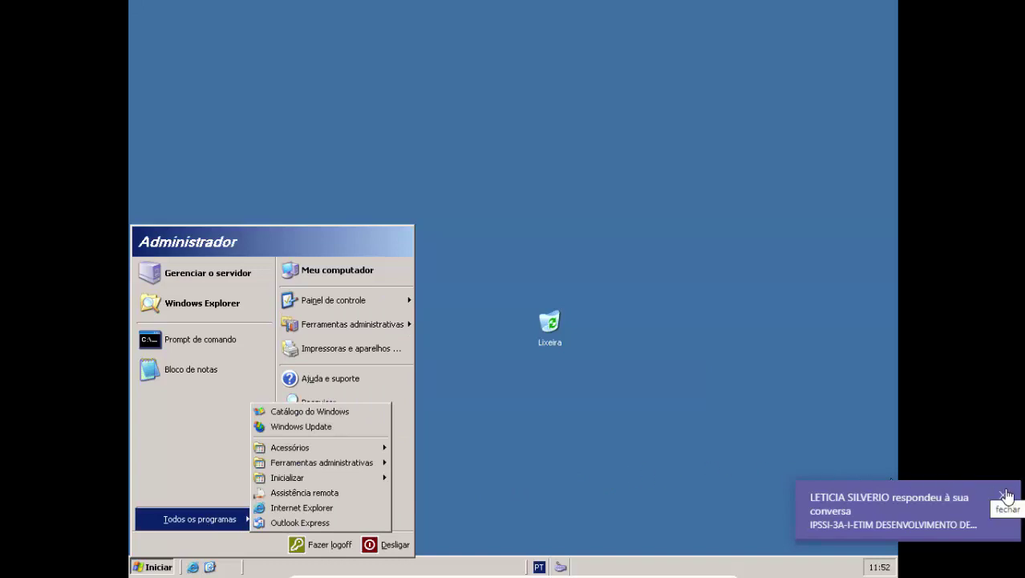
click(1009, 497)
click(807, 438)
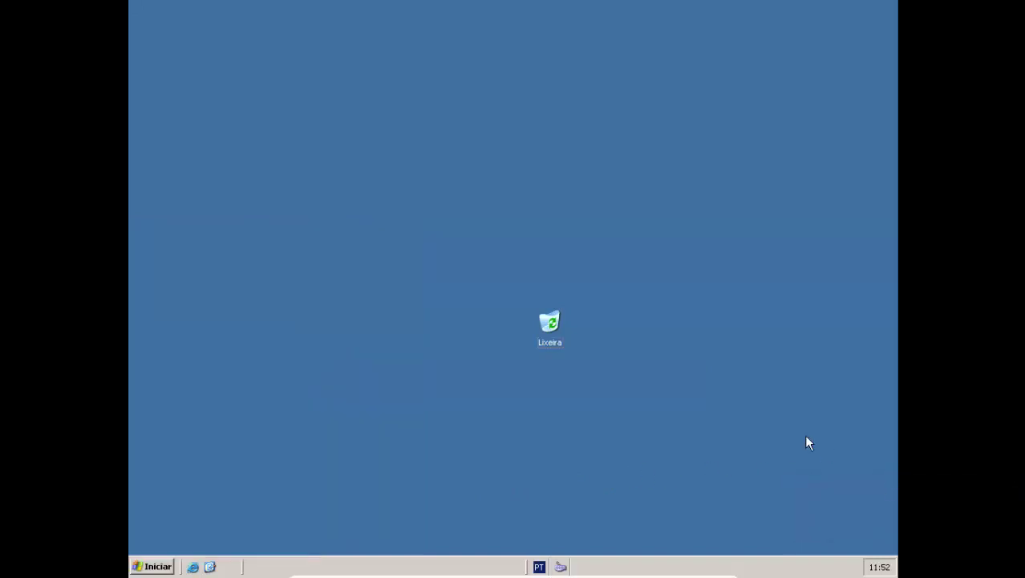
click(144, 566)
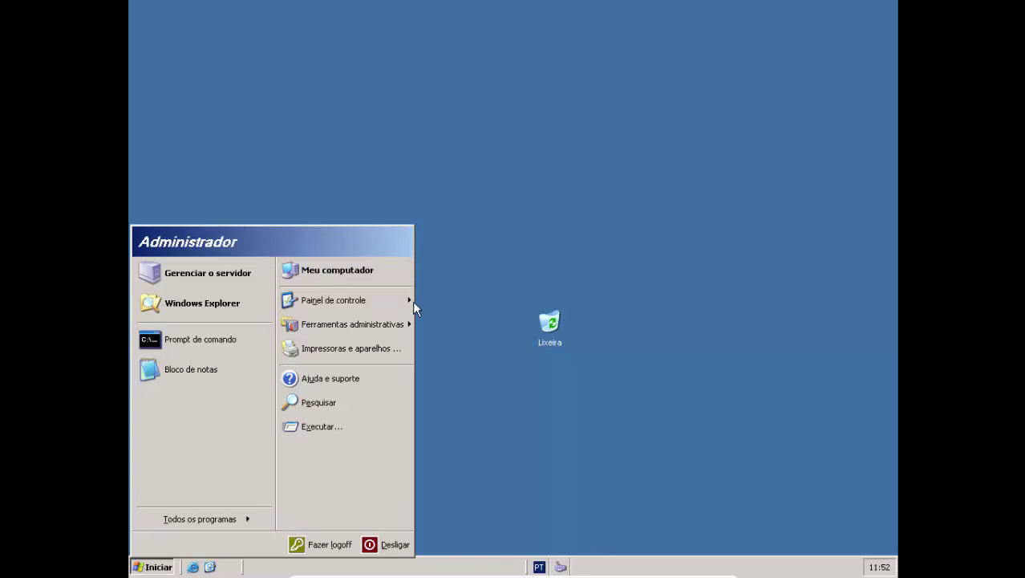
mouse_move(394, 311)
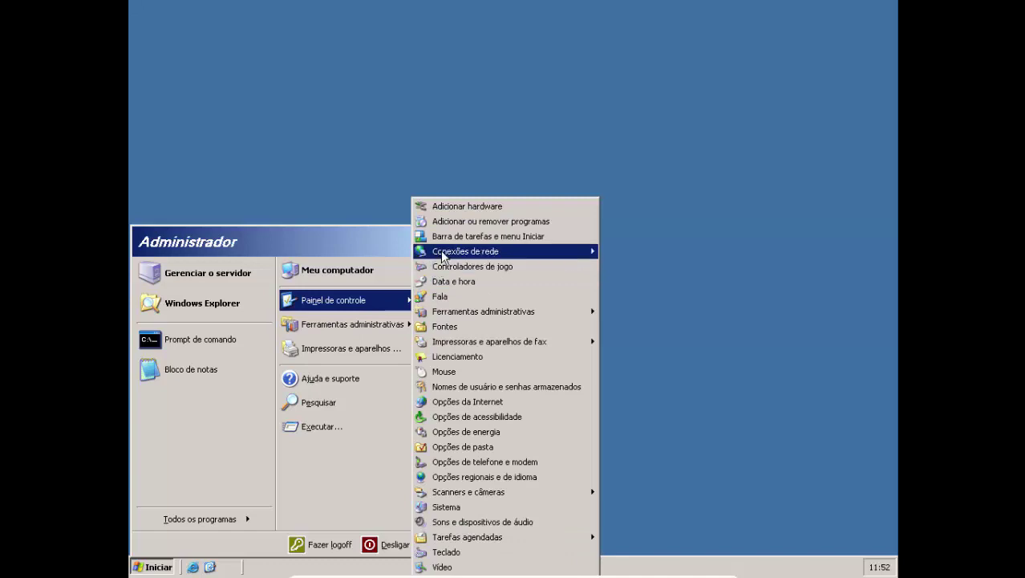
mouse_move(441, 255)
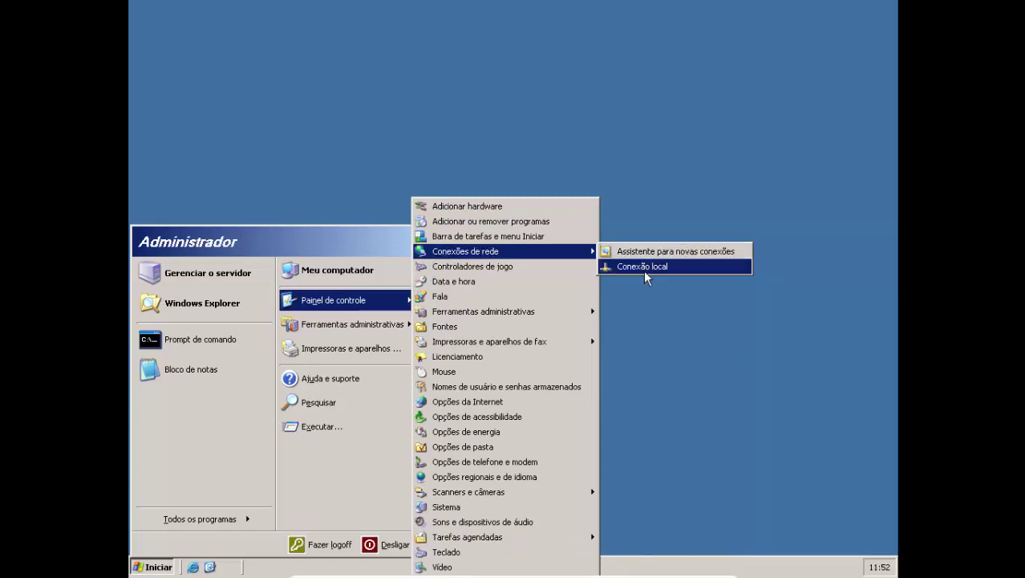
click(645, 274)
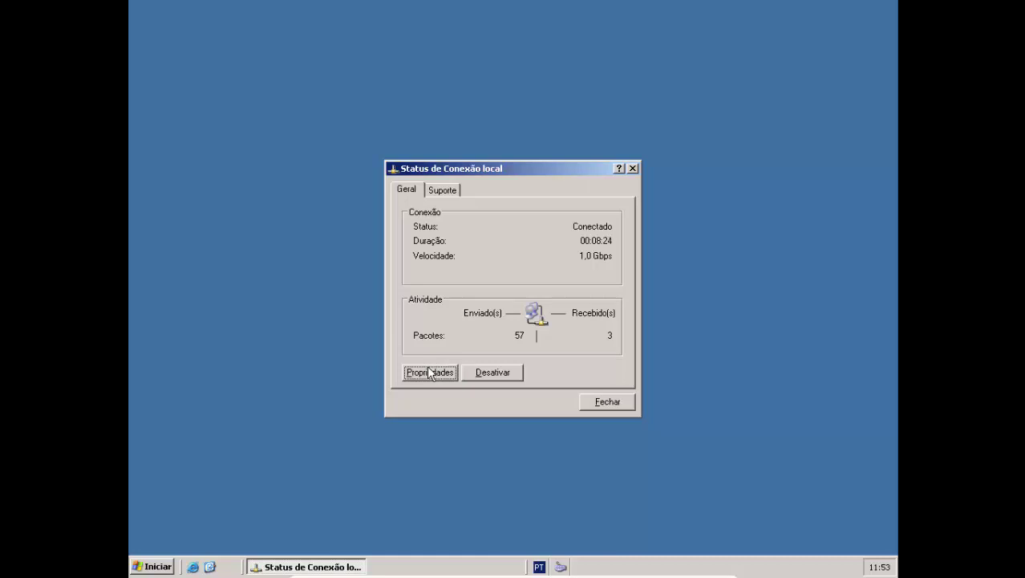
In TCP/IP properties, set static IP 192.168.0.1 with subnet mask 255.255.255.0.
click(435, 375)
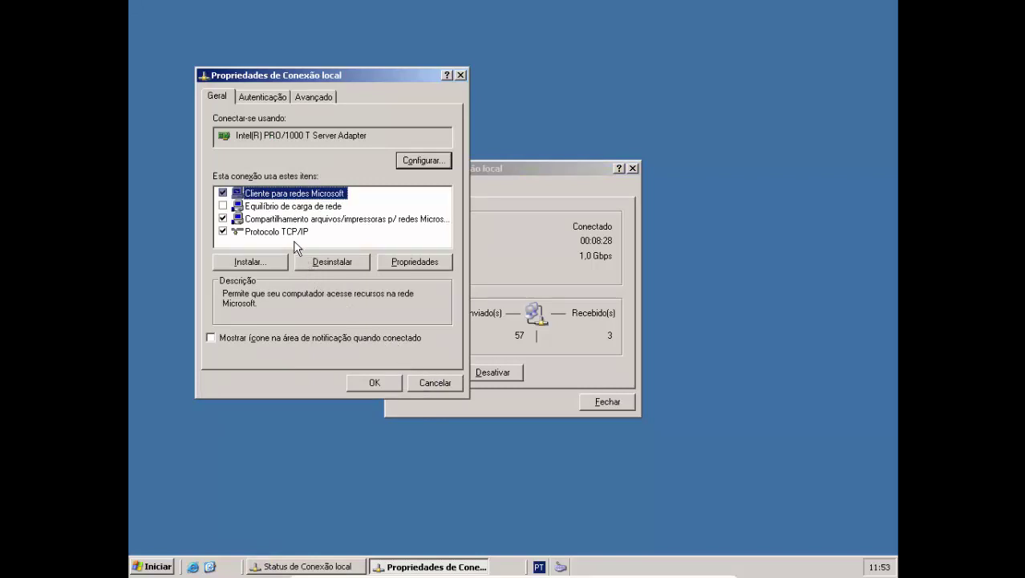
double_click(290, 232)
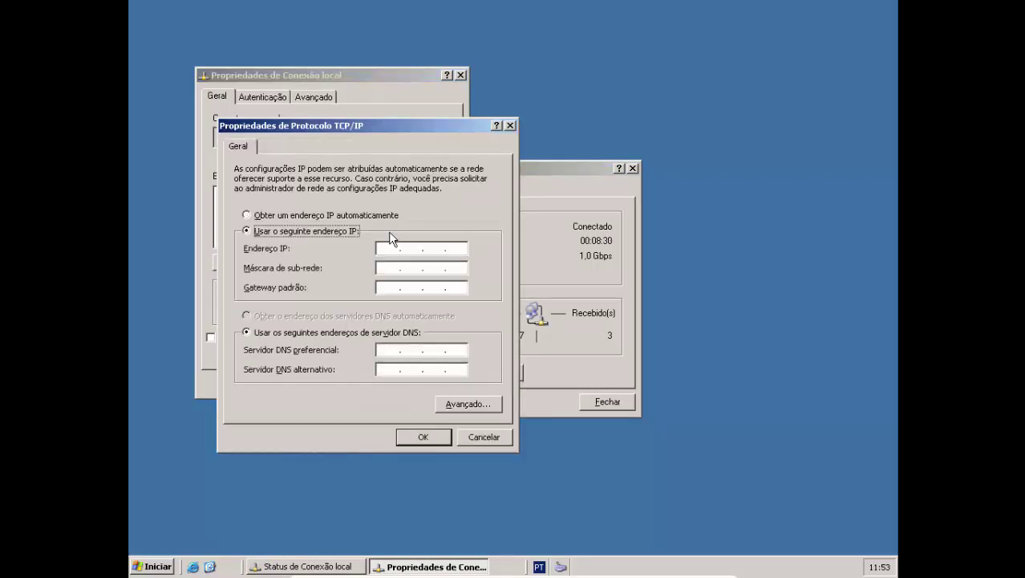
click(385, 249)
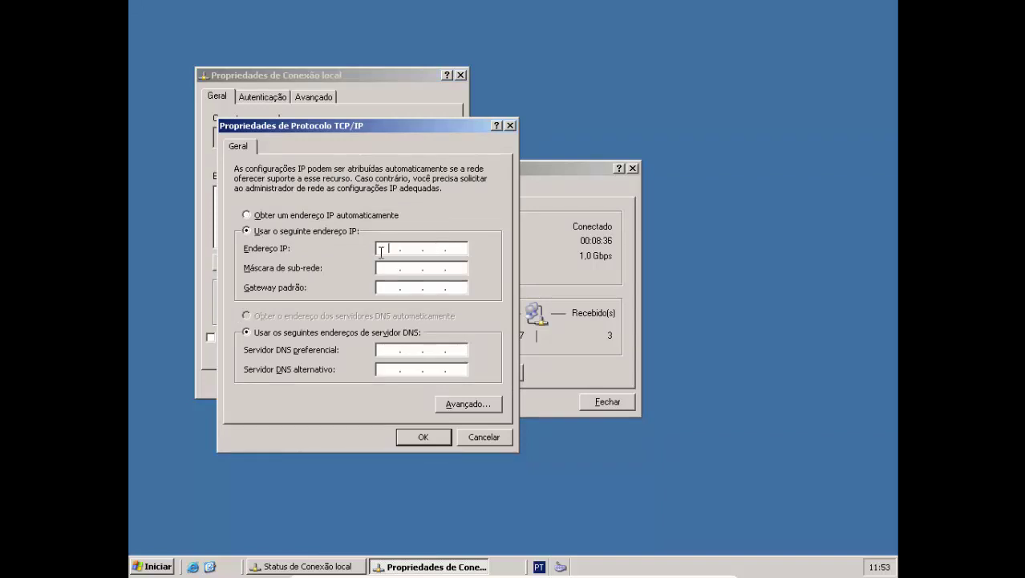
text(192 . 168 . 0 . 1)
key(Tab)
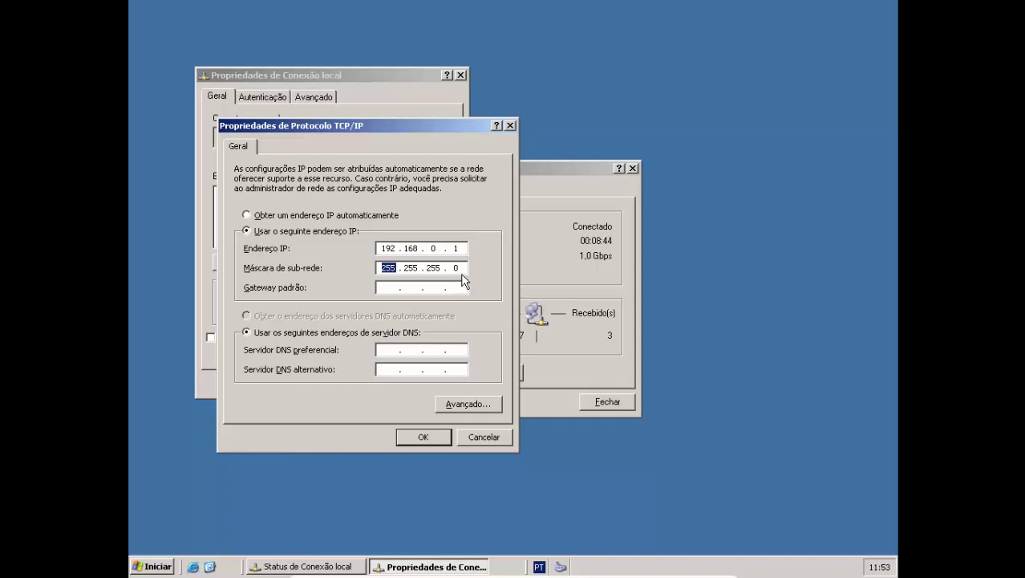
Enter 192.168.0.1 as default gateway and preferred DNS server, and confirm.
click(383, 288)
text(9)
key(BackSpace)
text(192 . 168 . 0 . 1)
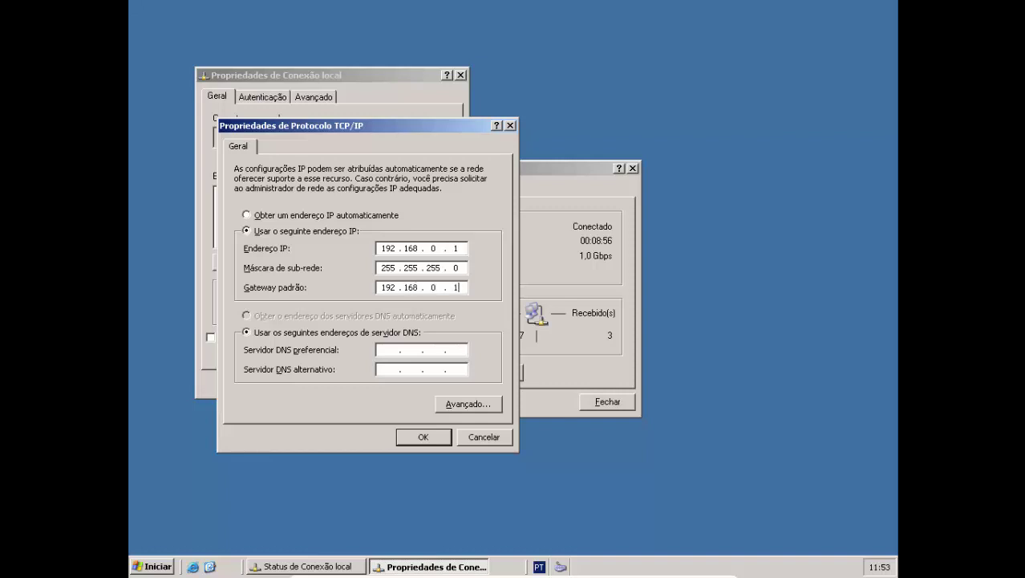
key(Tab)
key(Tab)
text(192 . 168 . 0 . 1)
click(428, 442)
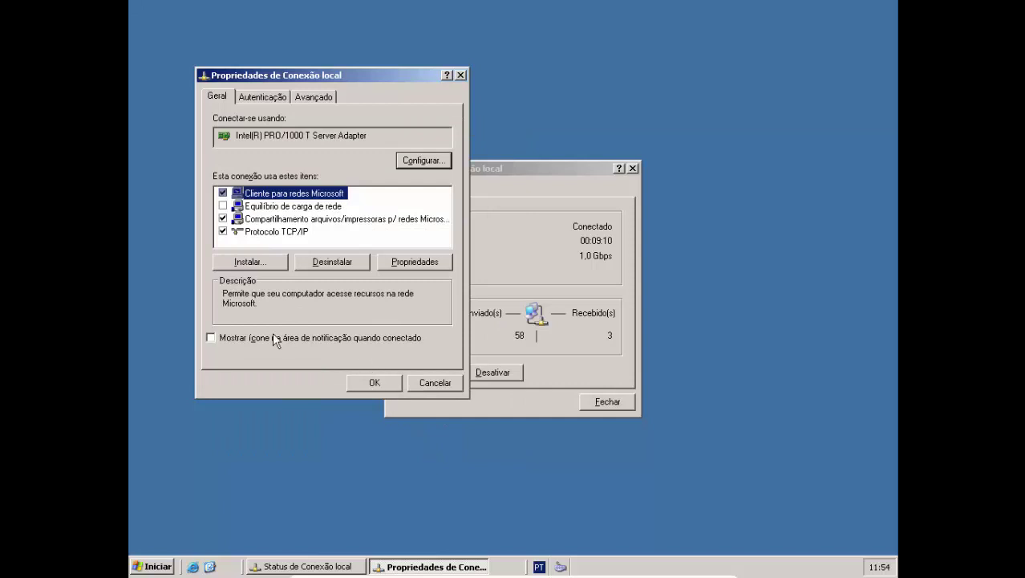
Enable the notification-area connection icon, confirm, and close the Status de Conexão local window.
click(211, 338)
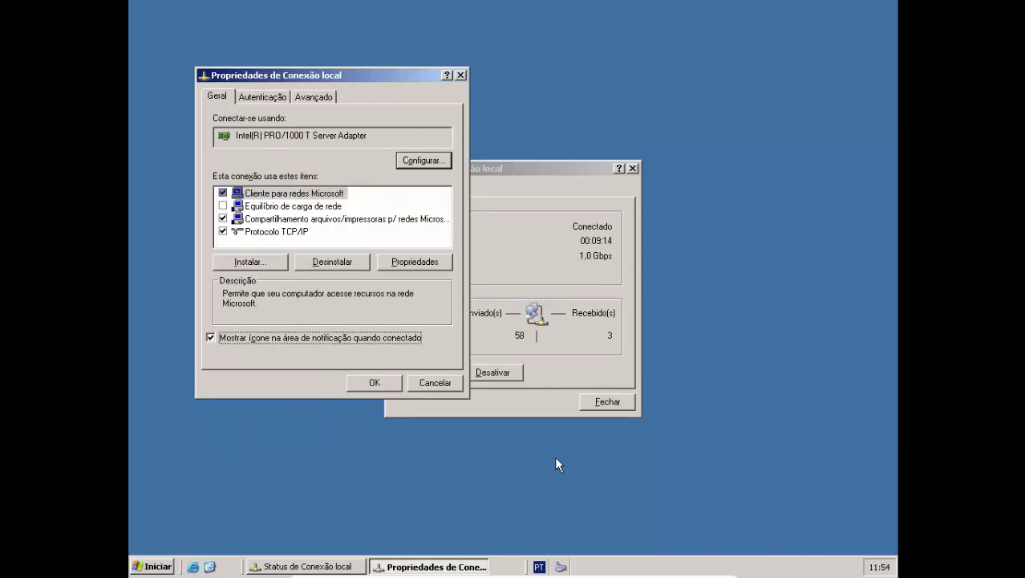
click(384, 383)
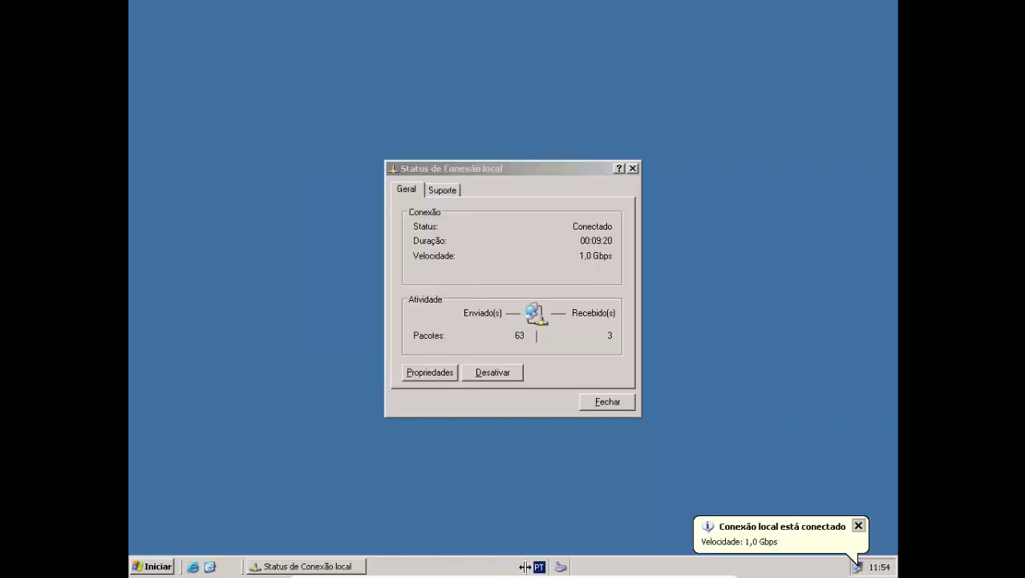
drag(530, 567, 706, 562)
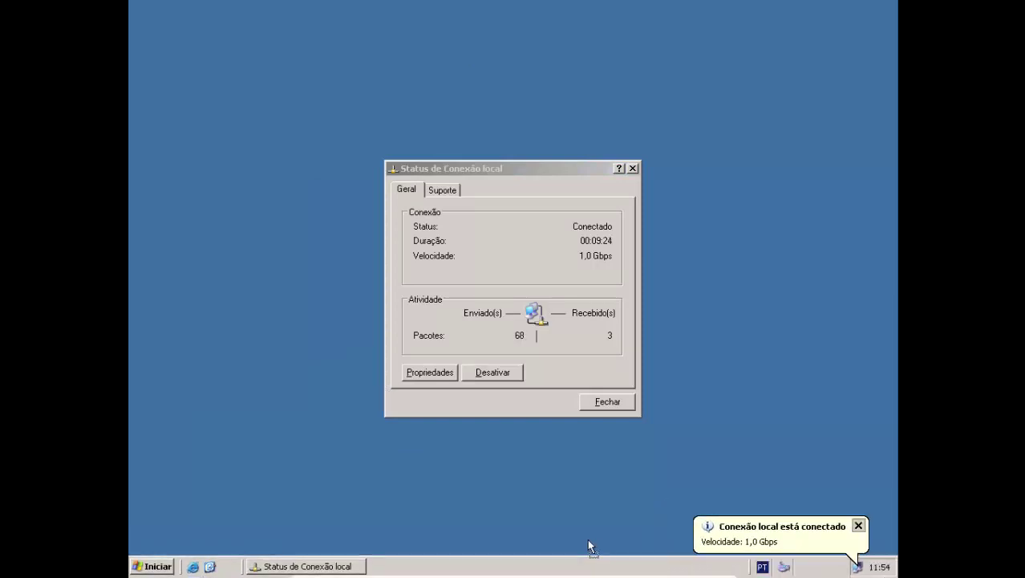
click(791, 568)
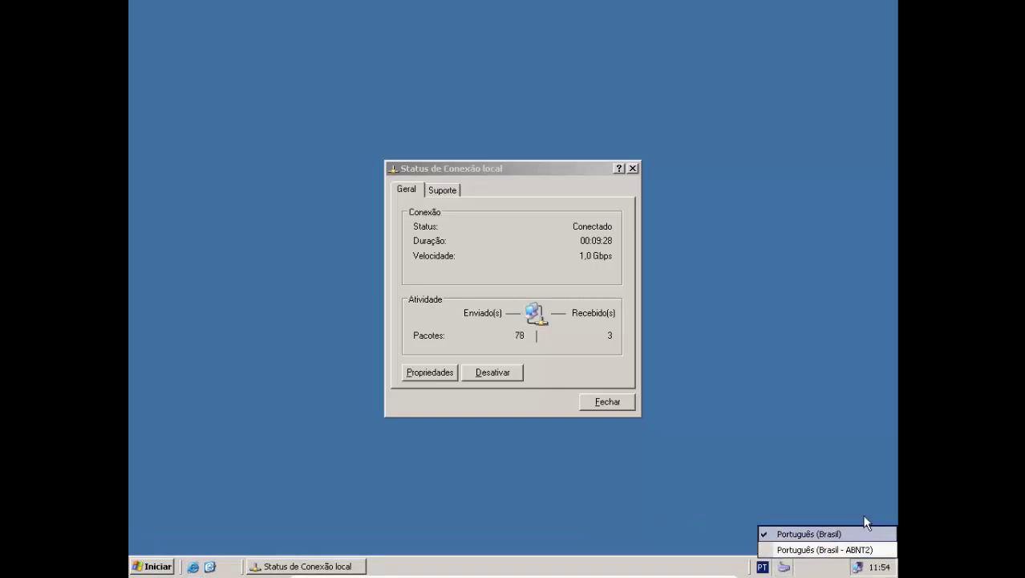
click(867, 491)
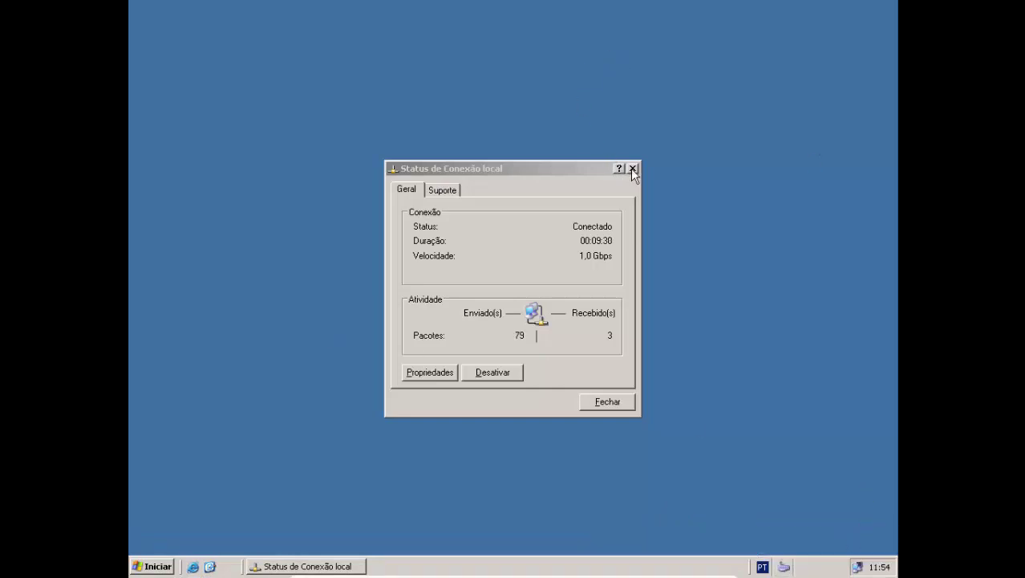
click(498, 220)
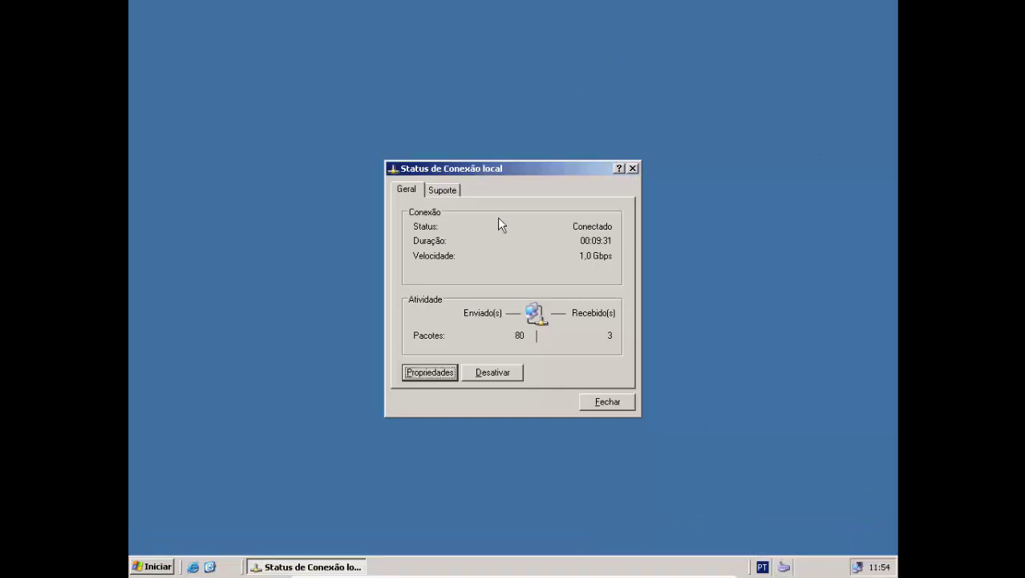
click(633, 167)
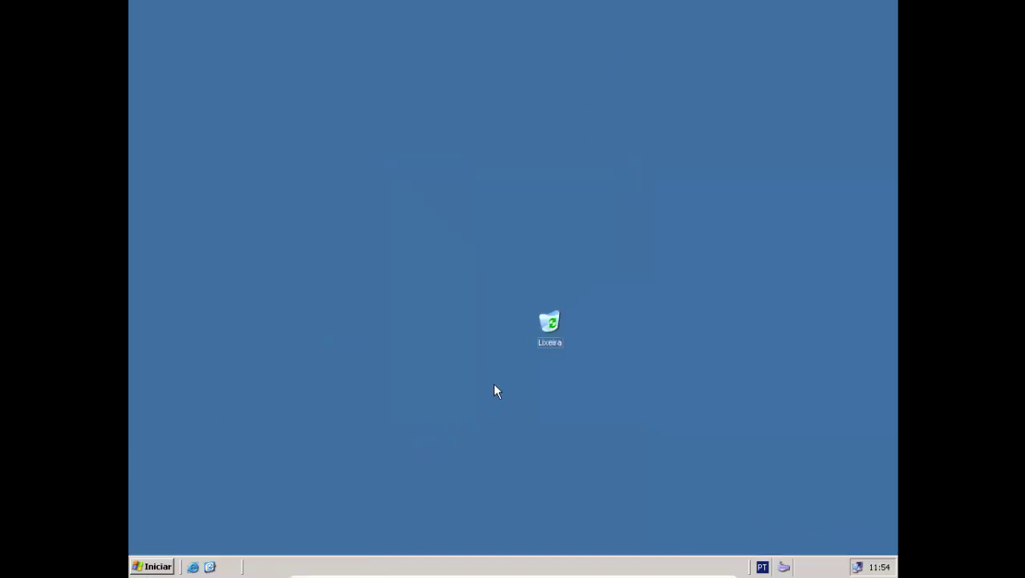
Drag Lixeira to the top-left corner, return to full screen with Host+F, and open Iniciar.
drag(558, 315, 193, 10)
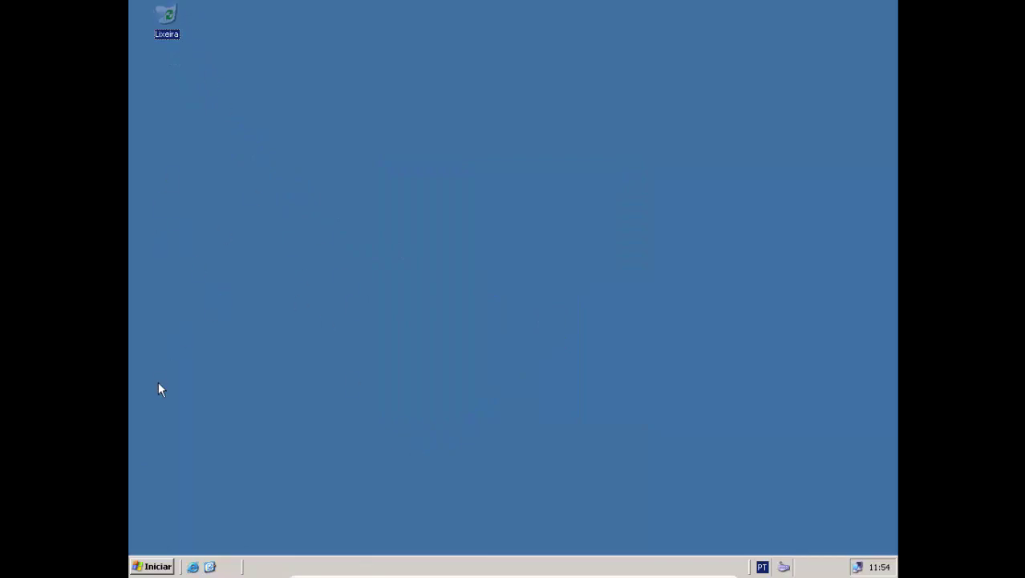
click(144, 571)
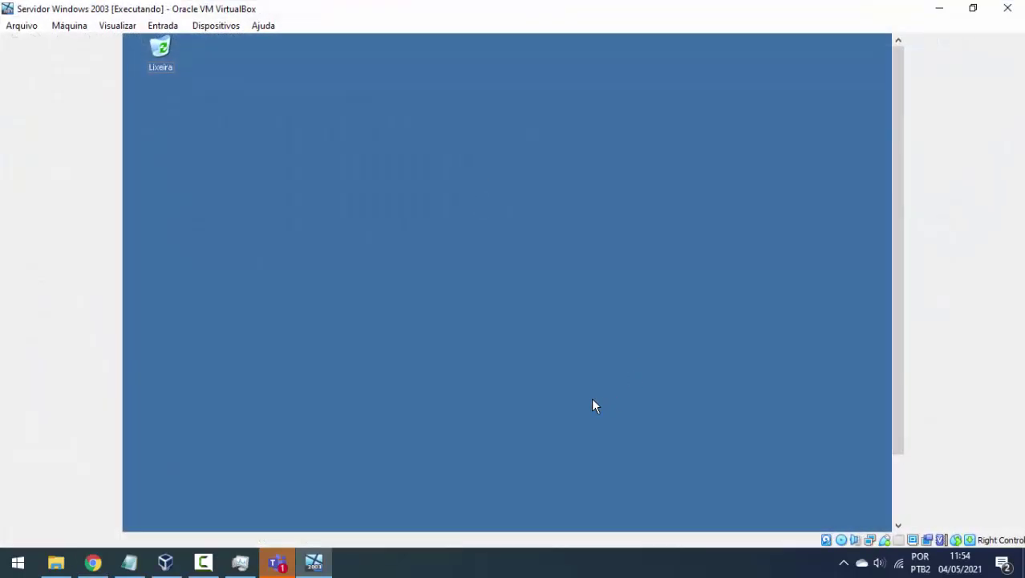
drag(901, 420, 893, 492)
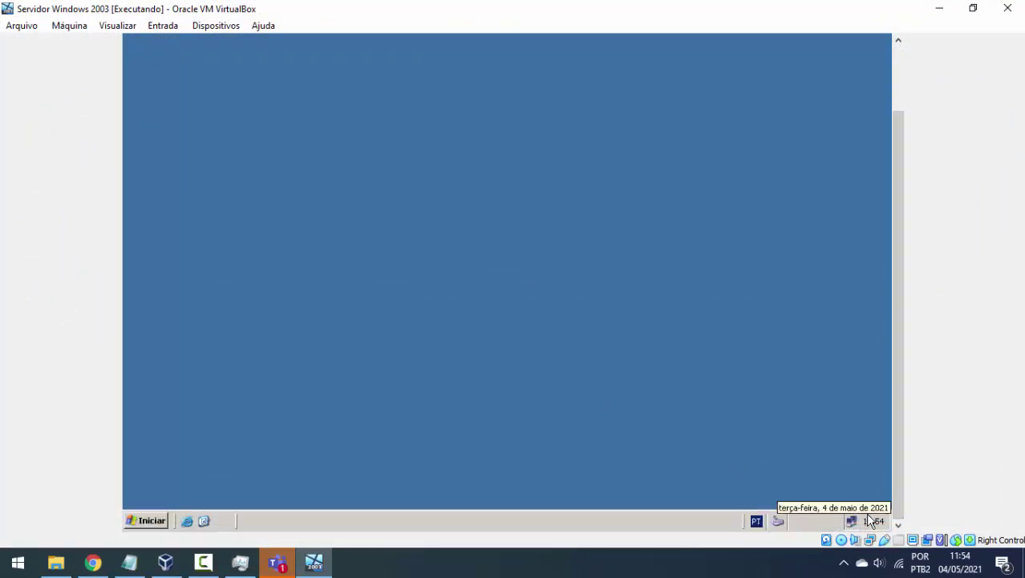
key(Control_R+f)
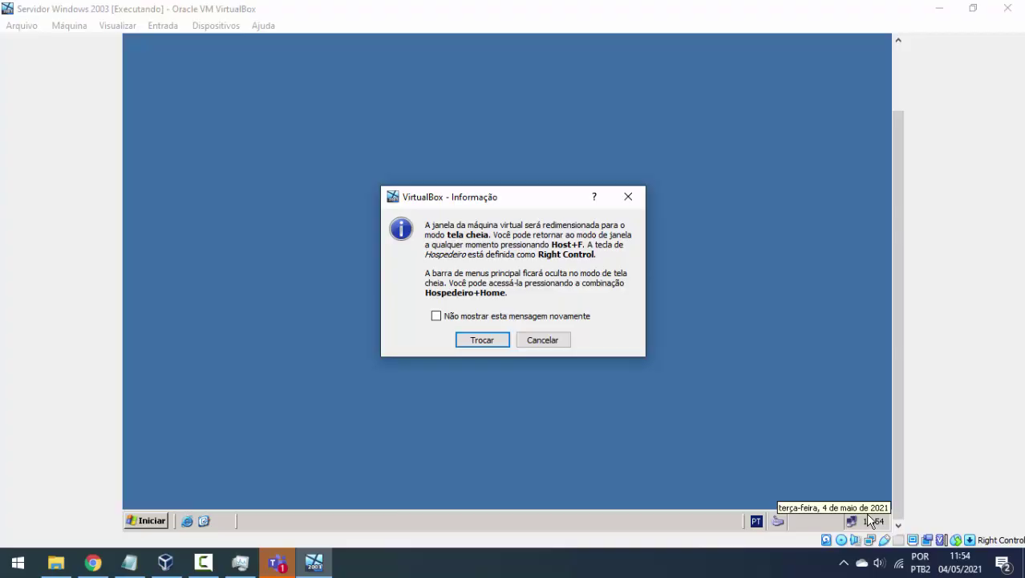
key(Return)
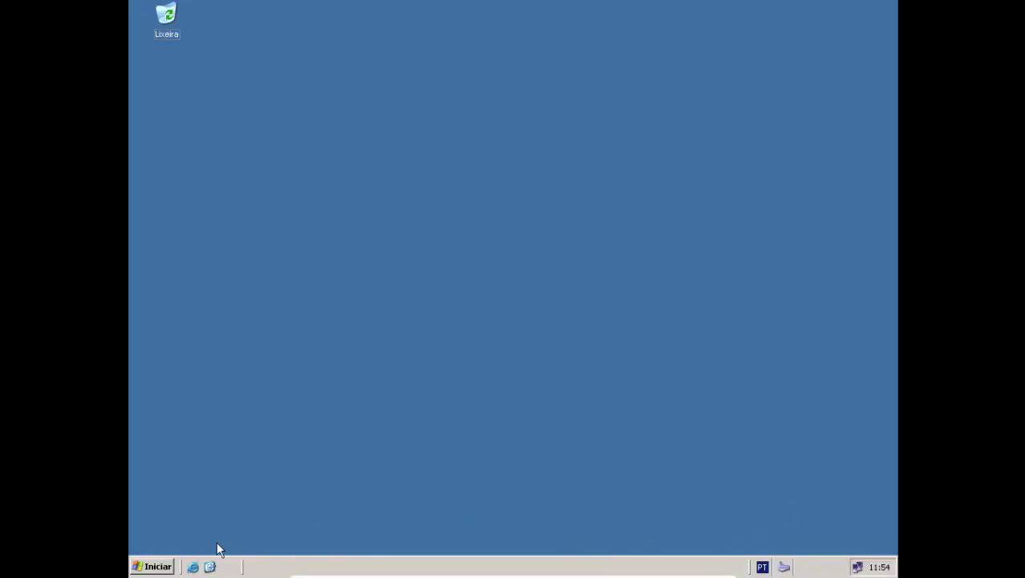
click(136, 565)
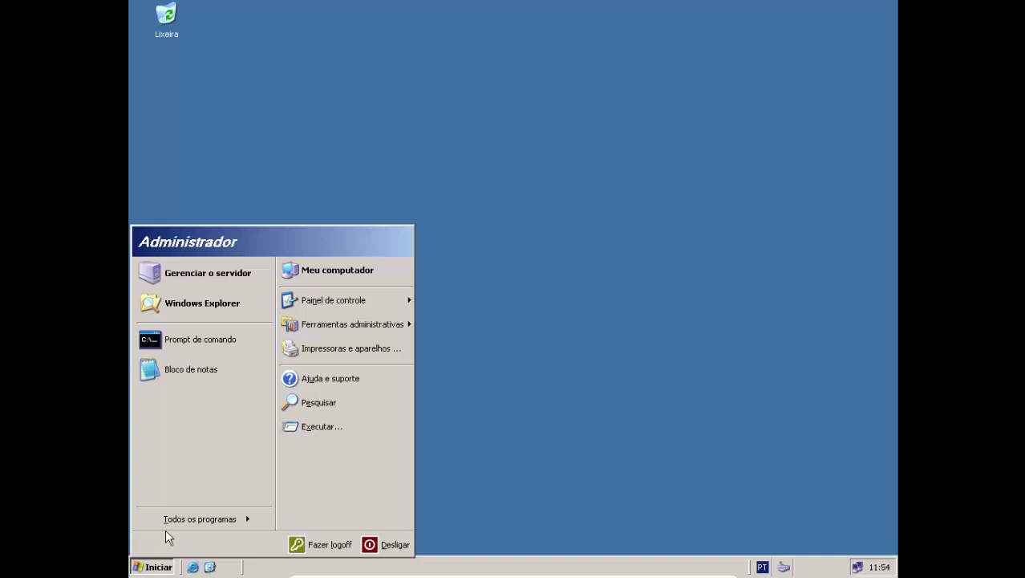
Shut down the guest with reason Outro (planejado) and comment 'manutenção'.
click(385, 544)
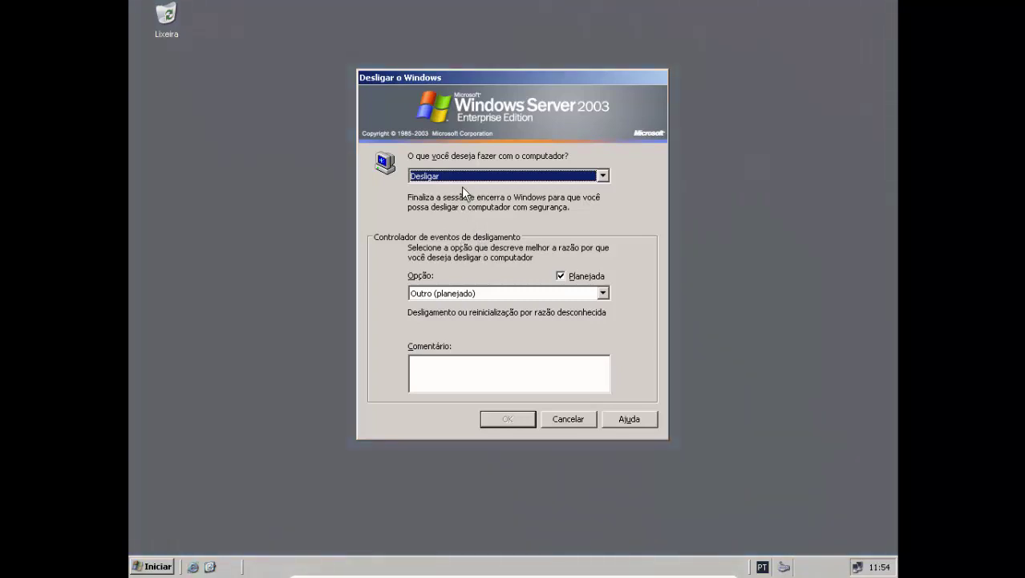
click(474, 387)
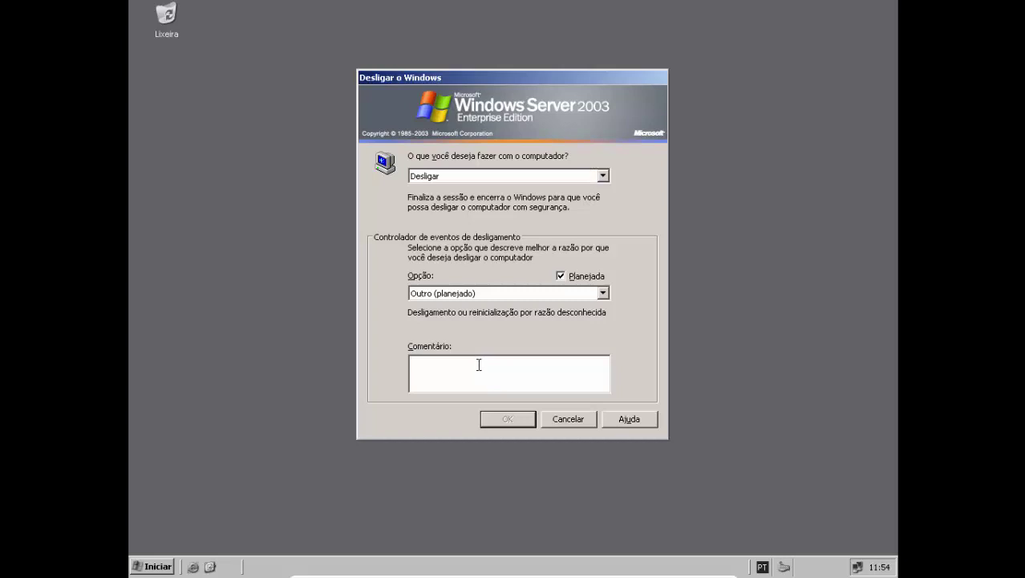
click(482, 295)
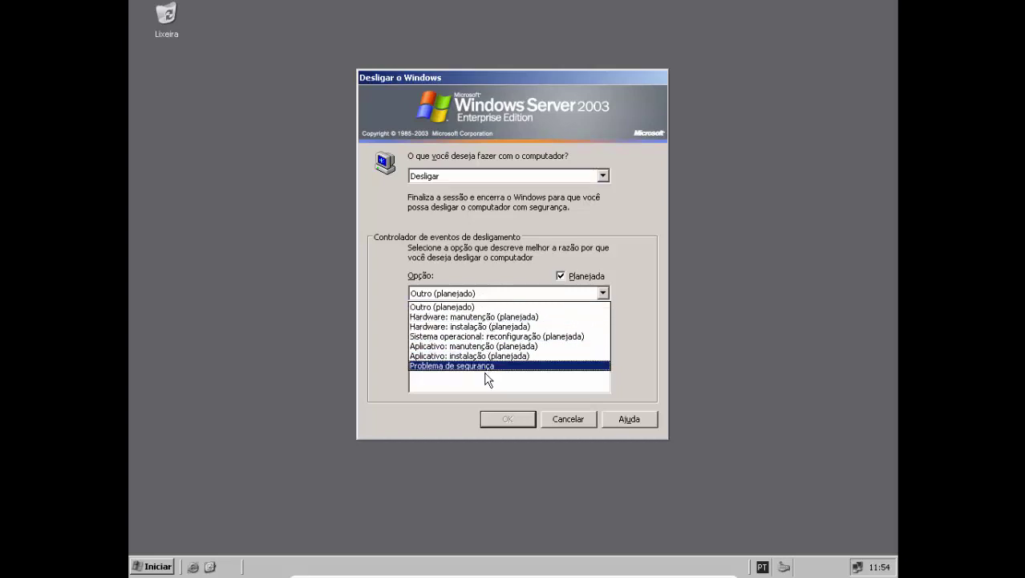
click(484, 380)
click(474, 368)
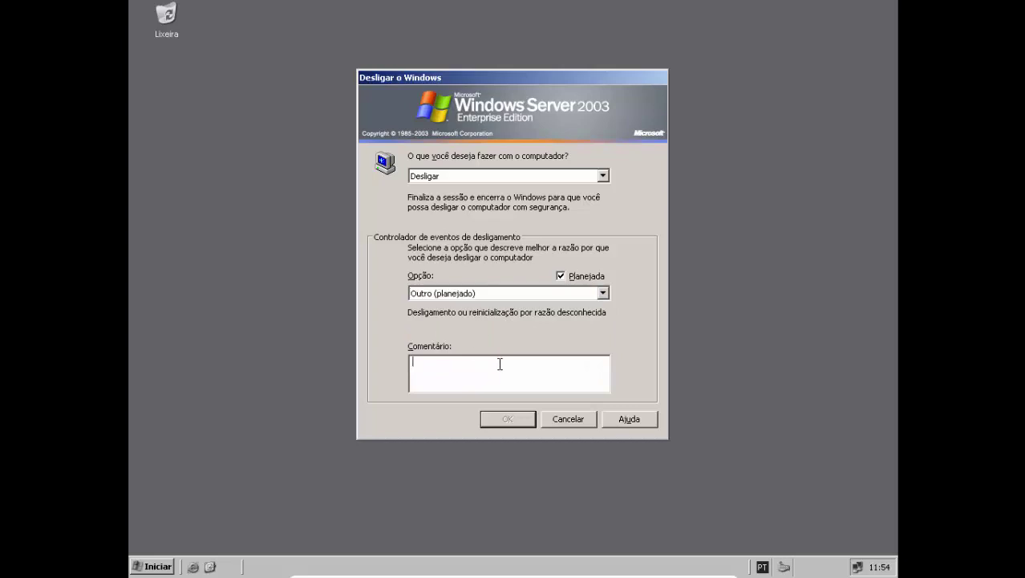
text(manutenção)
click(510, 418)
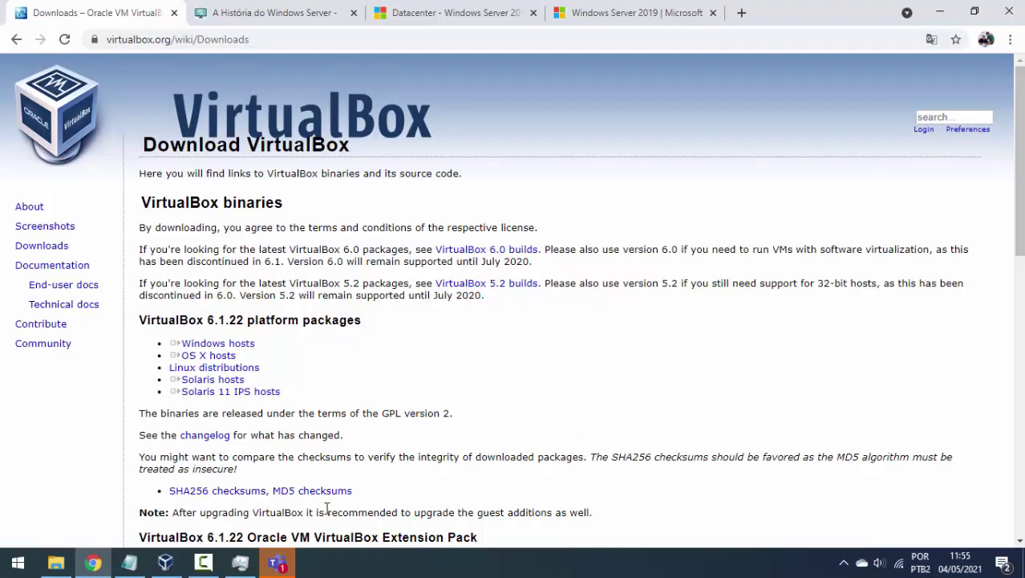
Bring VirtualBox Manager forward and restore it to a smaller window showing the VM Desligada.
click(167, 564)
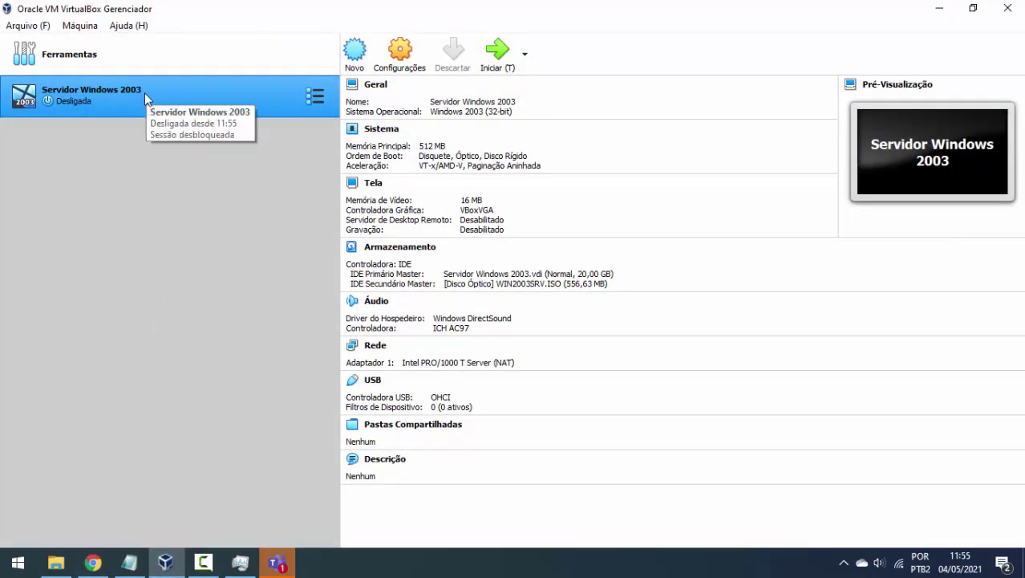
click(973, 8)
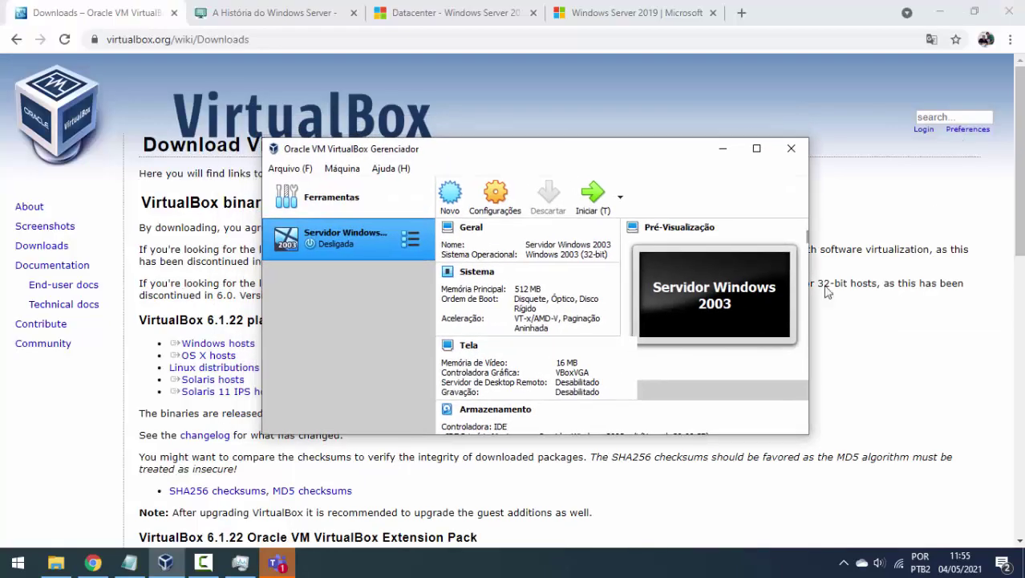
click(205, 565)
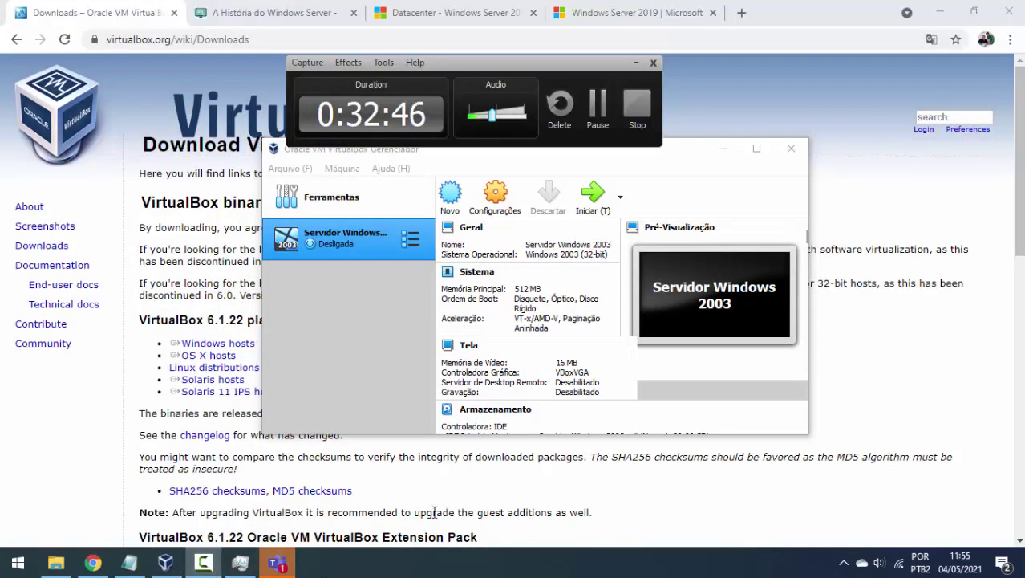